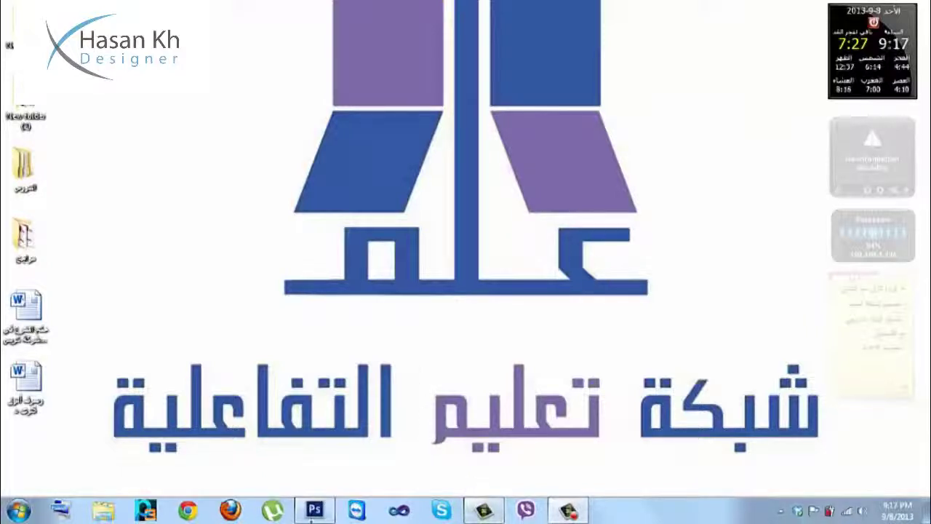
# Switch to Photoshop with the blank Untitled-1 document and activate the Rectangular Marquee tool.
pyautogui.click(314, 511)
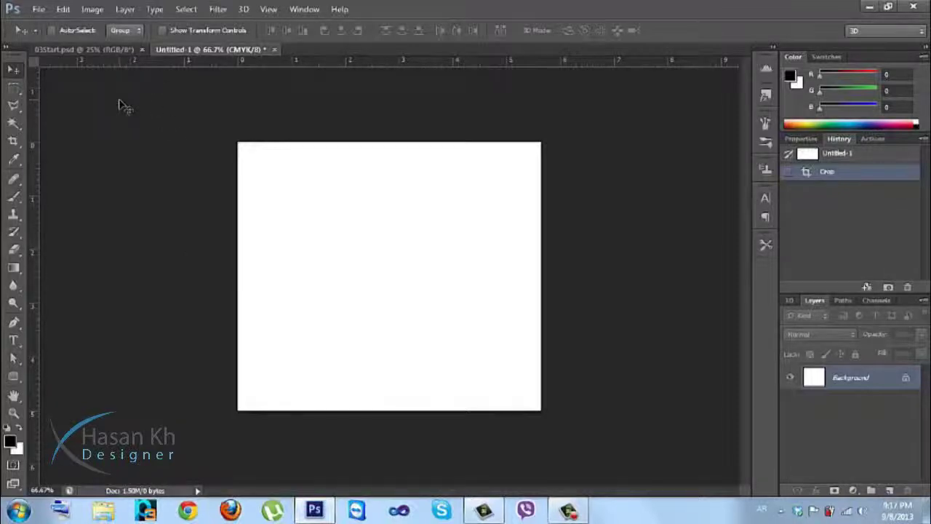
pyautogui.hotkey('ctrl', '+')
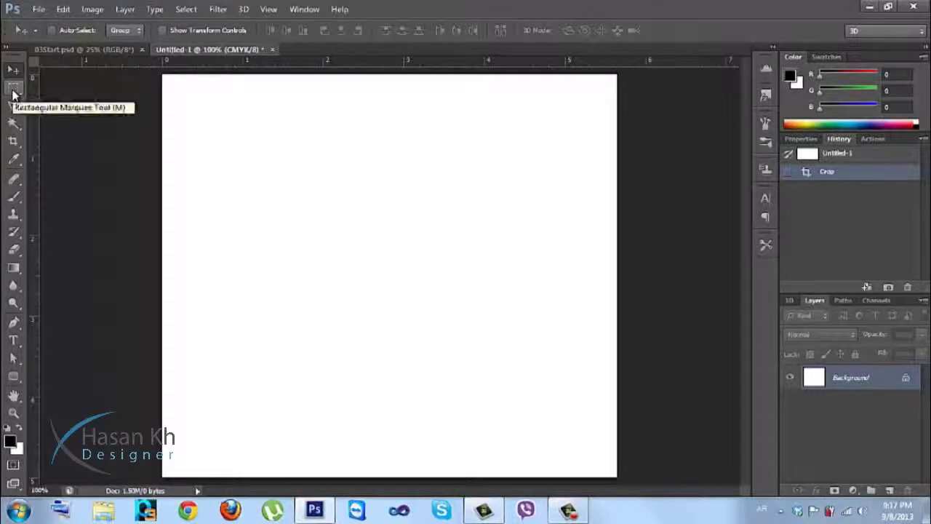
pyautogui.click(13, 89)
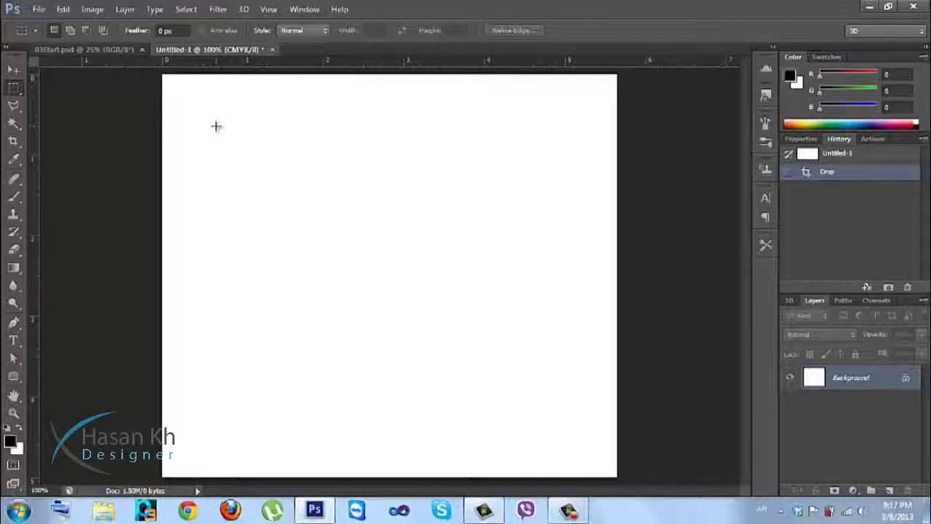
# Draw a large rectangular selection on the canvas, replace it with a smaller one, and deselect.
pyautogui.moveTo(216, 126); pyautogui.dragTo(513, 386)
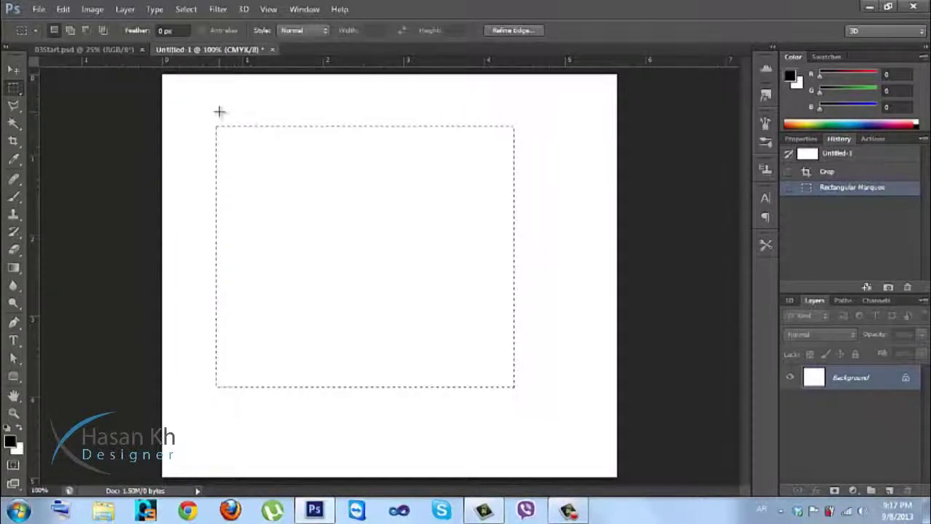
pyautogui.moveTo(349, 158); pyautogui.dragTo(532, 353)
pyautogui.click(187, 210)
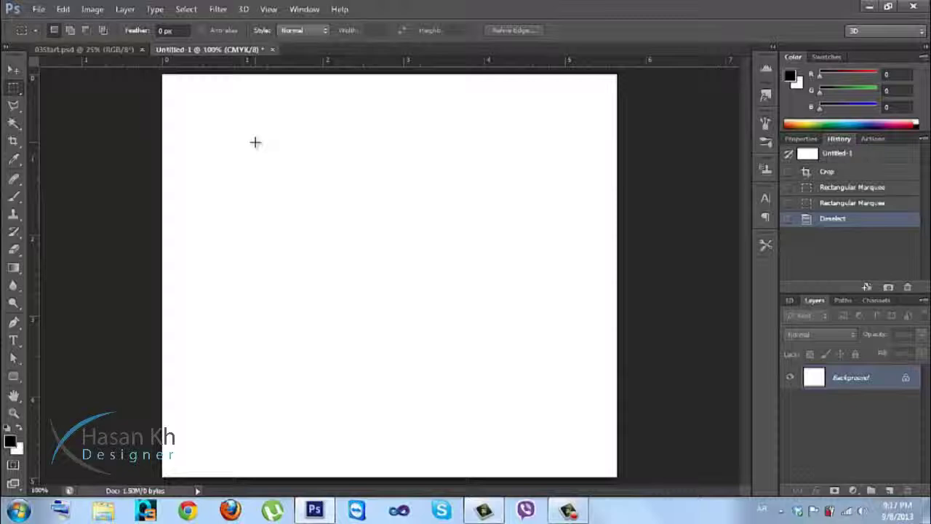
# Draw a perfectly square selection in the middle of the canvas with the Rectangular Marquee tool and deselect it.
pyautogui.moveTo(249, 138); pyautogui.dragTo(472, 310)
pyautogui.moveTo(399, 228); pyautogui.dragTo(689, 406)
pyautogui.press('shift')
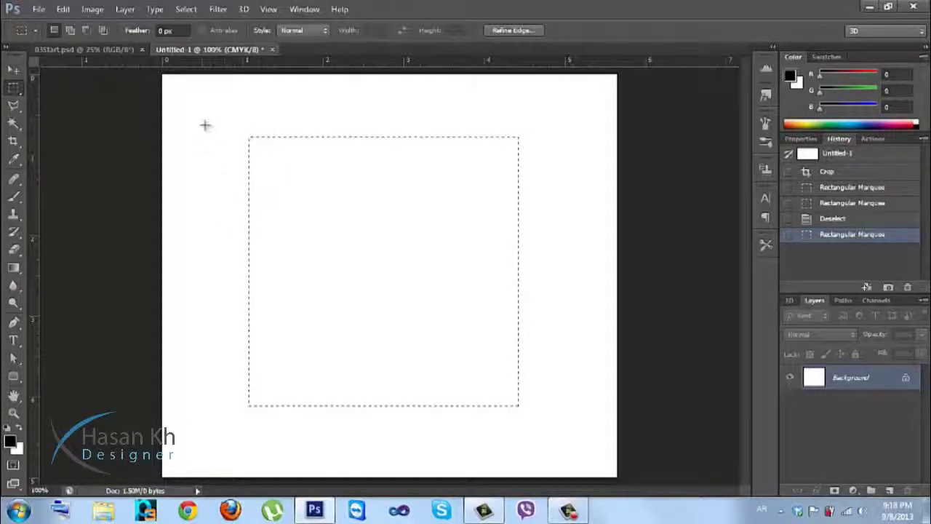
pyautogui.click(187, 9)
pyautogui.click(187, 9)
pyautogui.click(187, 9)
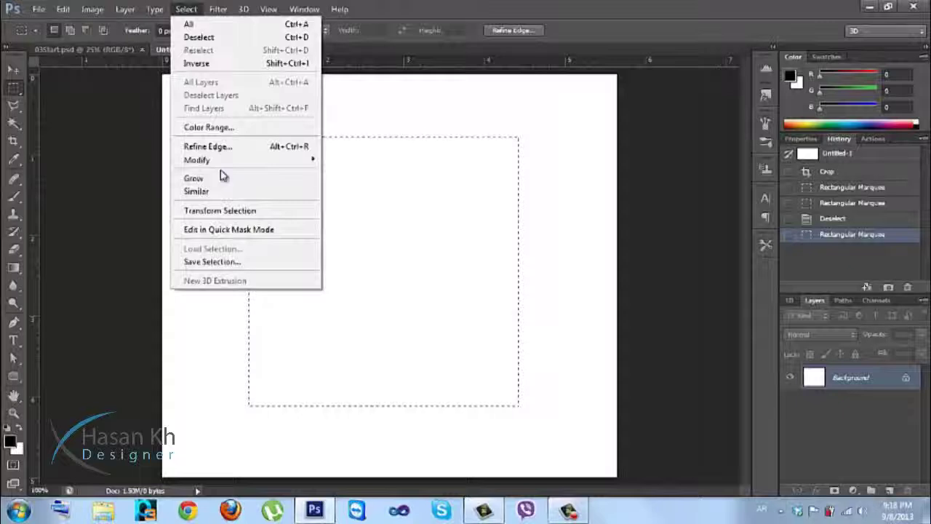
pyautogui.click(209, 41)
# Draw a rectangular selection over most of the canvas, deselect it, and activate the Move tool.
pyautogui.moveTo(196, 135); pyautogui.dragTo(542, 411)
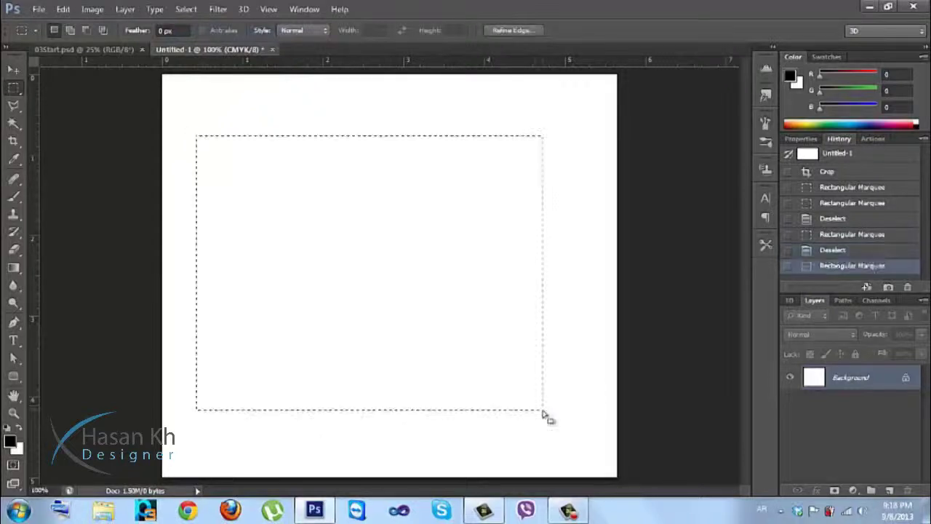
pyautogui.click(543, 412)
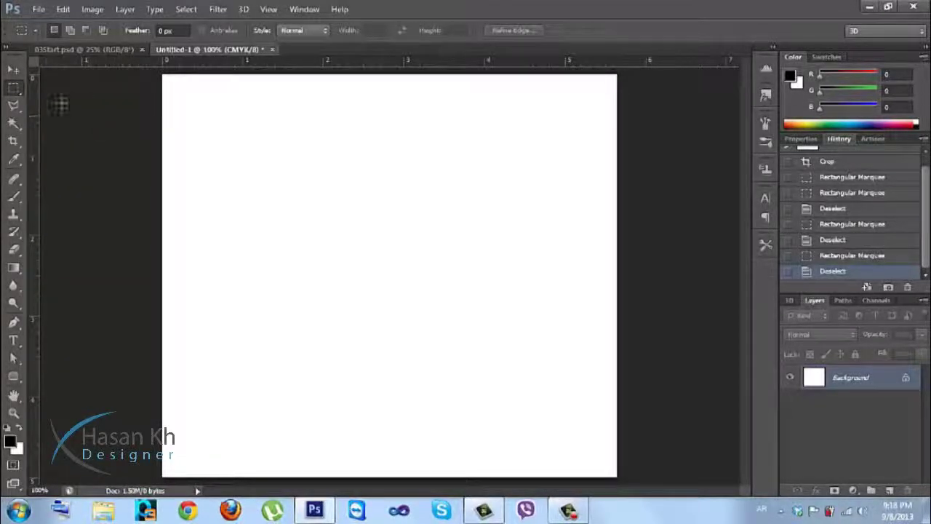
pyautogui.click(12, 72)
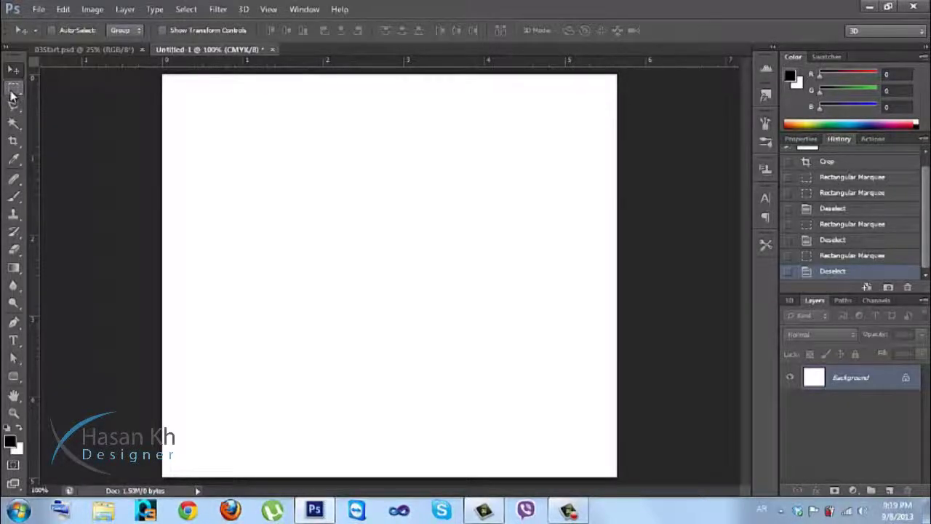
# Draw a perfectly circular selection in the middle of the canvas with the Elliptical Marquee tool and deselect it.
pyautogui.click(13, 88)
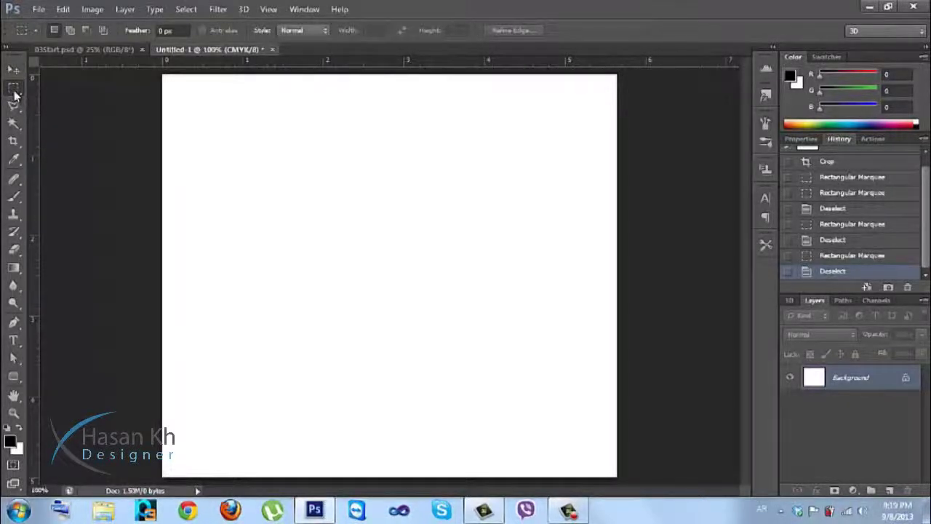
pyautogui.click(13, 92)
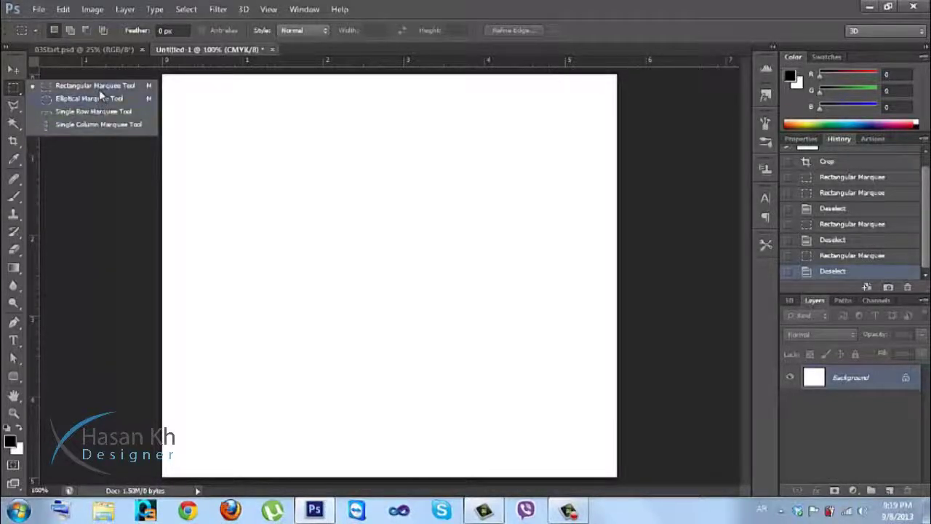
pyautogui.click(53, 102)
pyautogui.moveTo(260, 138); pyautogui.dragTo(619, 401)
pyautogui.press('shift')
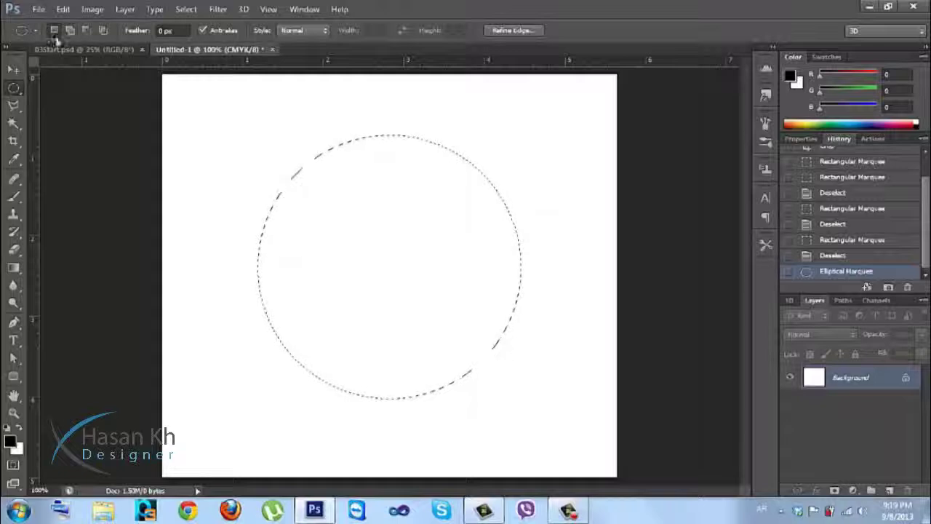
pyautogui.hotkey('ctrl', 'd')
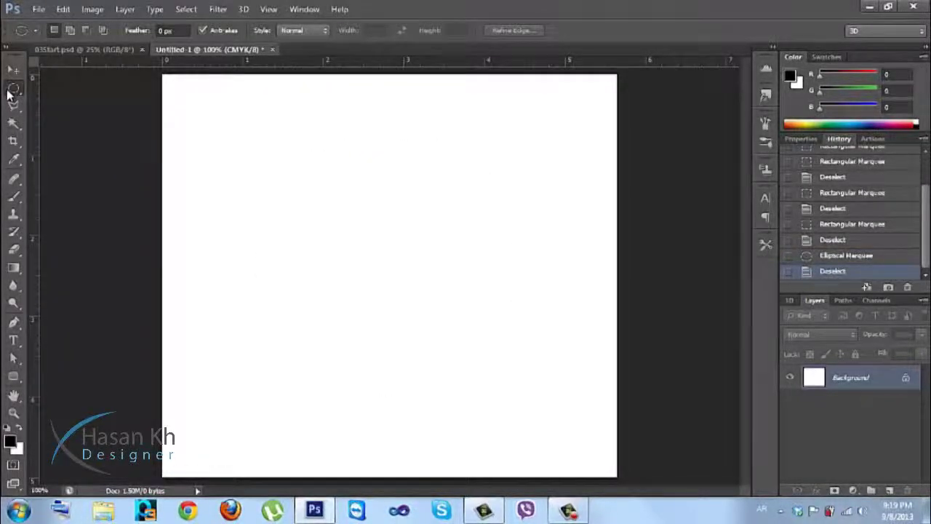
# Place a horizontal selection across the upper part of the canvas with the Single Row Marquee tool.
pyautogui.rightClick(9, 90)
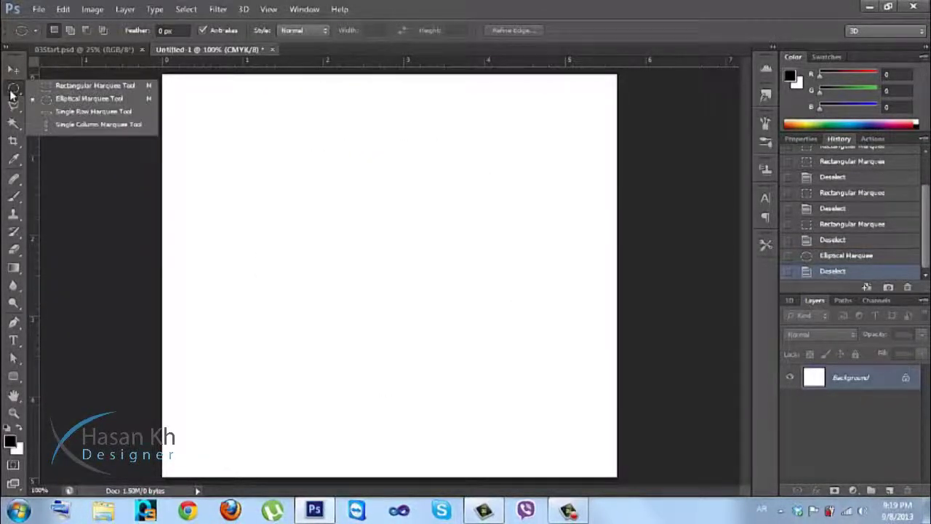
pyautogui.click(63, 114)
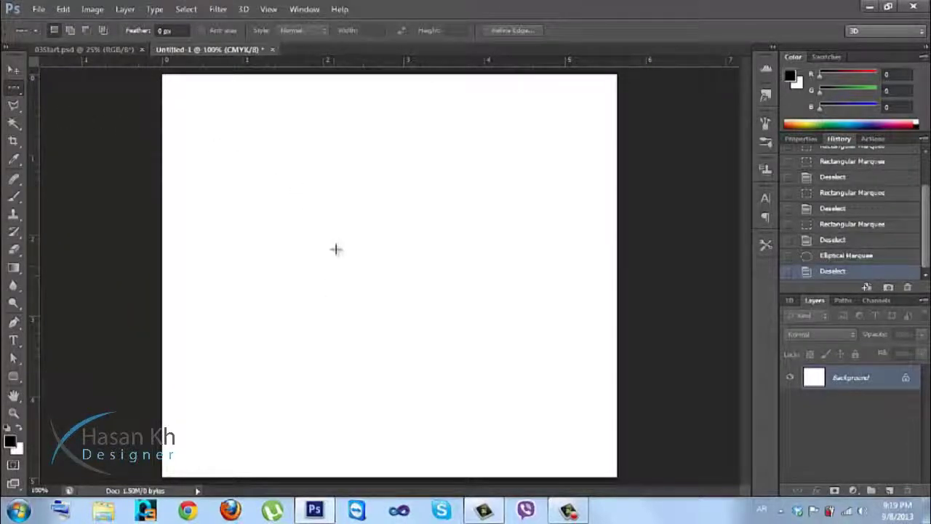
pyautogui.click(338, 187)
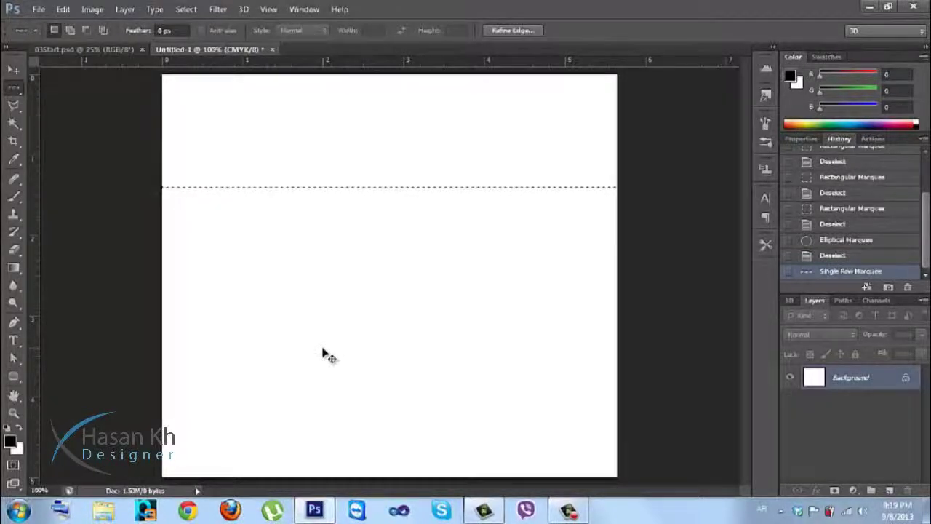
# Examine the thickness of the single-row selection up close at 3200% zoom and deselect it.
pyautogui.hotkey('ctrl', '+')
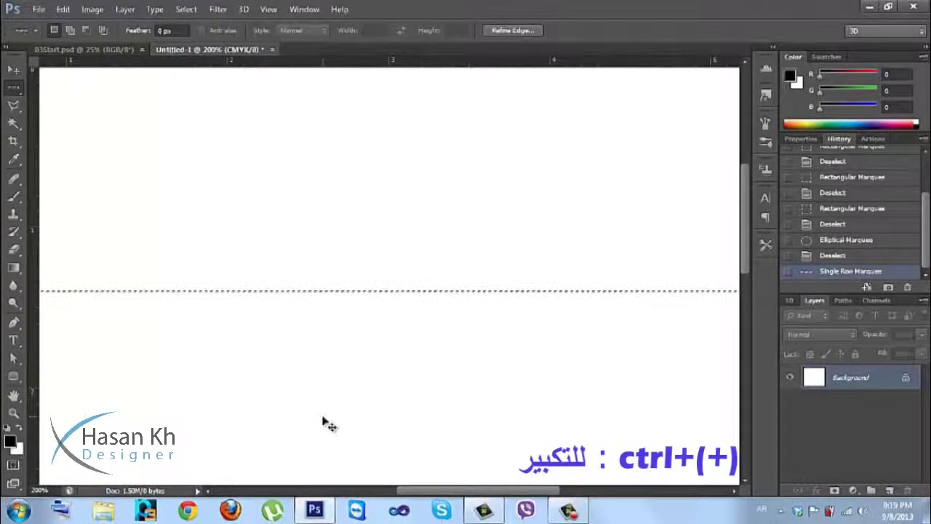
pyautogui.hotkey('ctrl', '+')
pyautogui.hotkey('ctrl', '+')
pyautogui.hotkey('ctrl', '+')
pyautogui.hotkey('ctrl', '+')
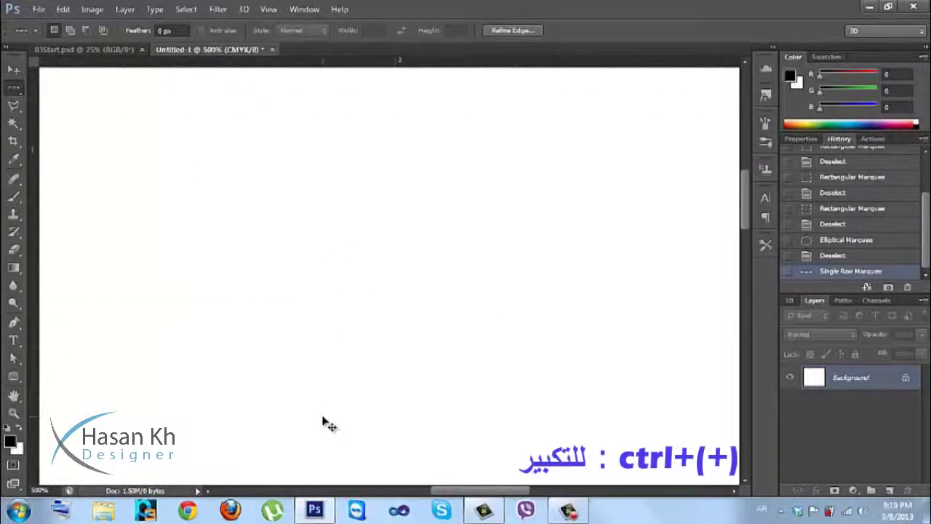
pyautogui.hotkey('ctrl', '+')
pyautogui.hotkey('ctrl', '+')
pyautogui.hotkey('ctrl', '+')
pyautogui.hotkey('ctrl', '+')
pyautogui.hotkey('ctrl', '+')
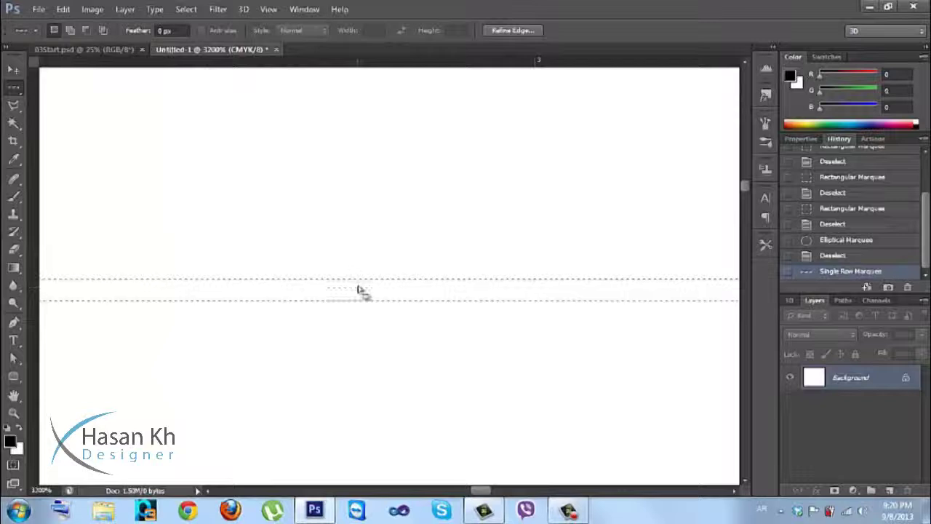
pyautogui.moveTo(352, 291); pyautogui.dragTo(505, 251)
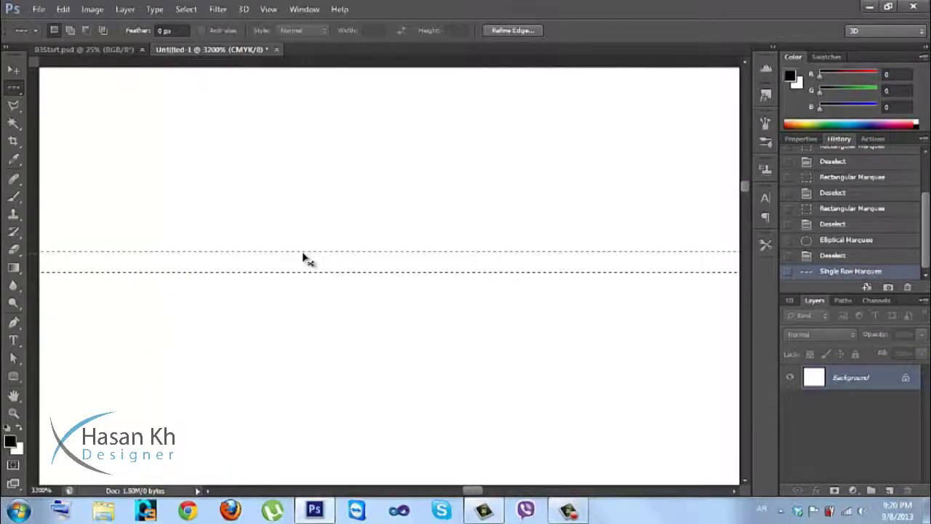
pyautogui.hotkey('ctrl', '-')
pyautogui.hotkey('ctrl', '-')
pyautogui.hotkey('ctrl', '-')
pyautogui.hotkey('ctrl', '-')
pyautogui.hotkey('ctrl', '-')
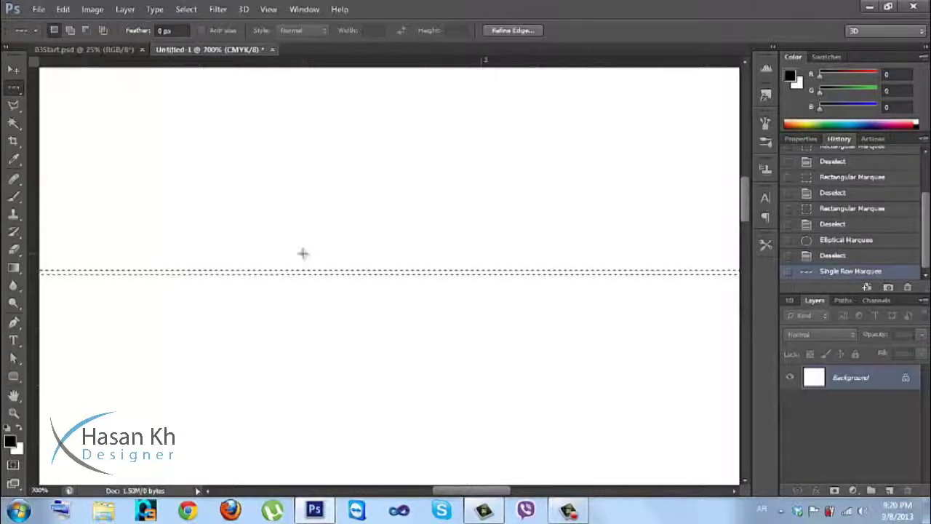
pyautogui.hotkey('ctrl', '-')
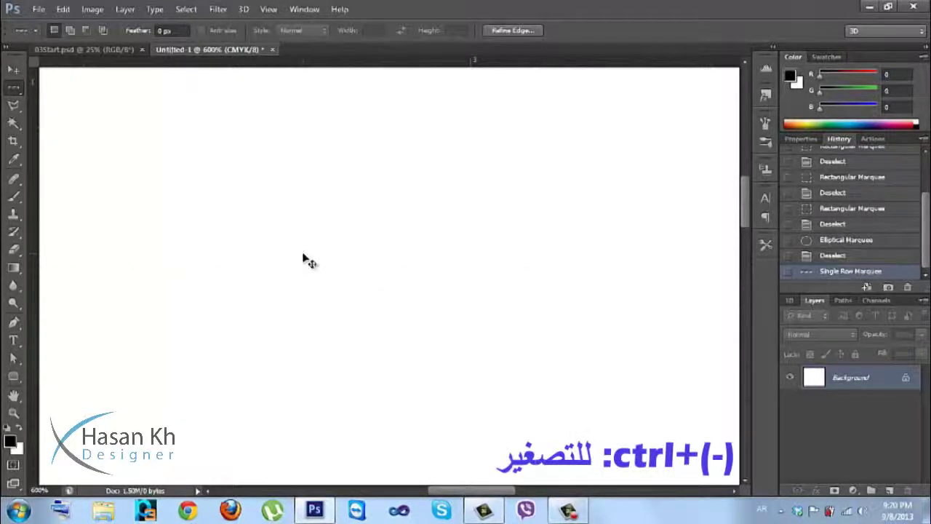
pyautogui.hotkey('ctrl', '-')
pyautogui.hotkey('ctrl', '-')
pyautogui.hotkey('ctrl', '-')
pyautogui.hotkey('ctrl', '-')
pyautogui.hotkey('ctrl', '-')
pyautogui.hotkey('ctrl', '-')
pyautogui.hotkey('ctrl', '-')
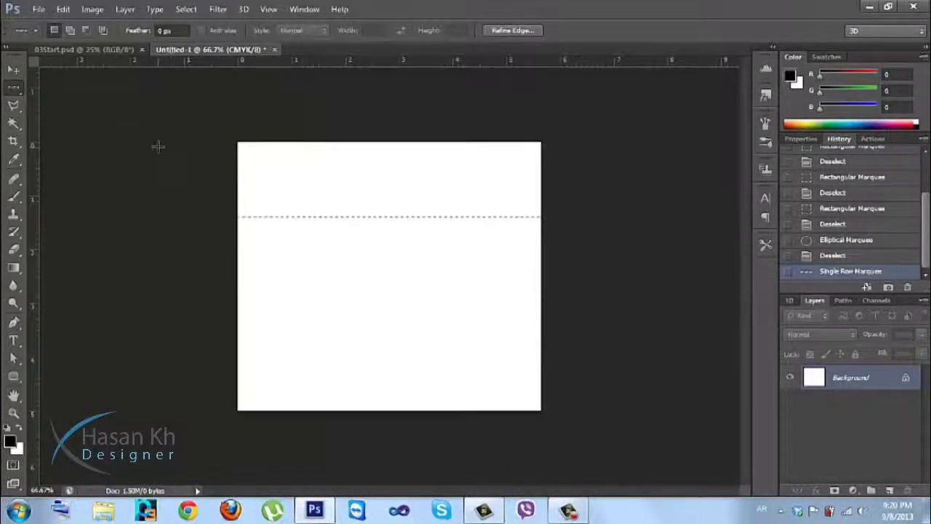
pyautogui.hotkey('ctrl', 'd')
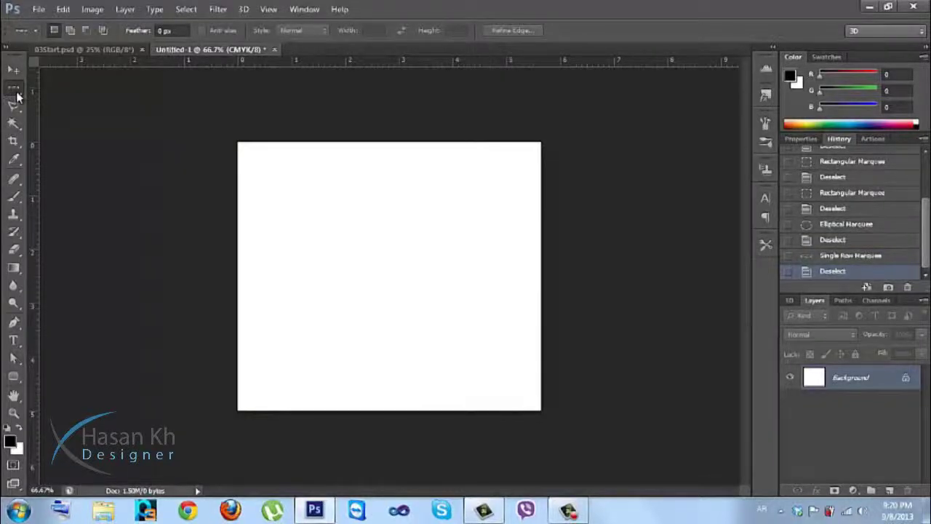
# Place a vertical selection just off the canvas centre with the Single Column Marquee tool and deselect it.
pyautogui.rightClick(13, 88)
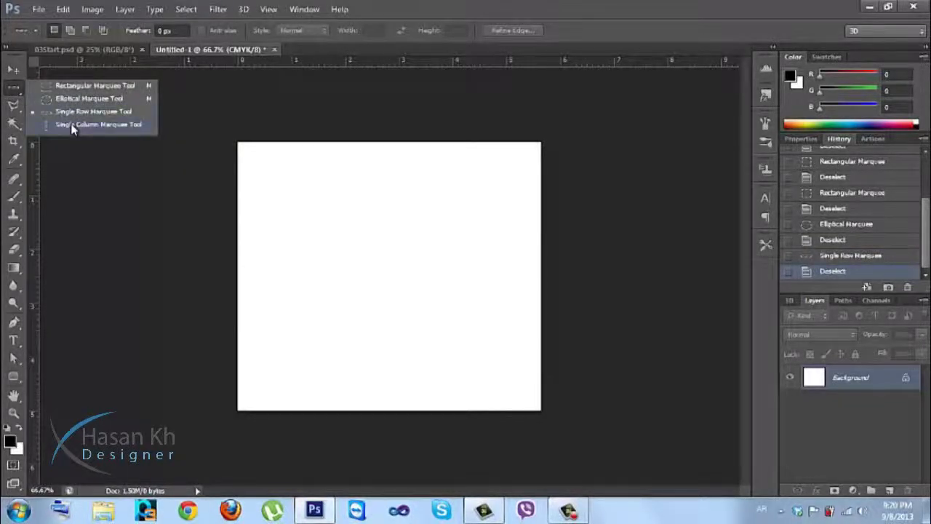
pyautogui.click(71, 125)
pyautogui.click(412, 248)
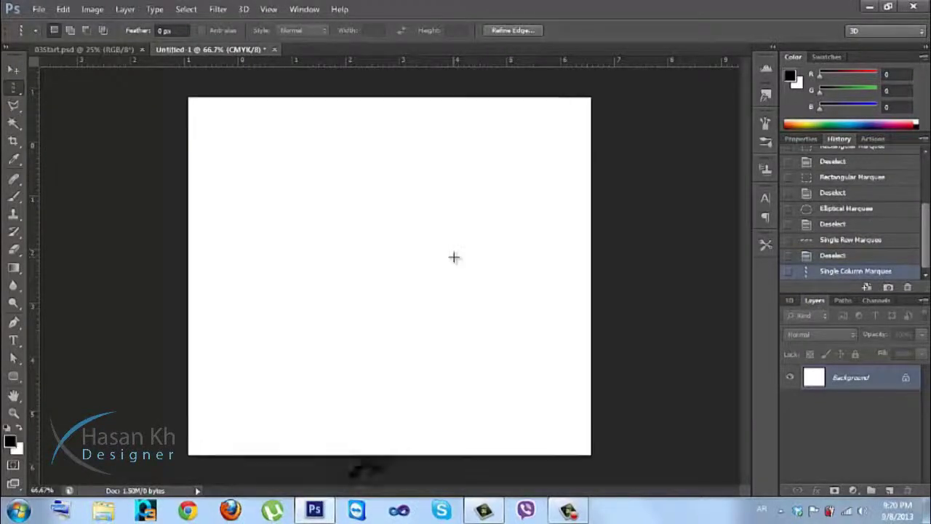
pyautogui.hotkey('ctrl', '0')
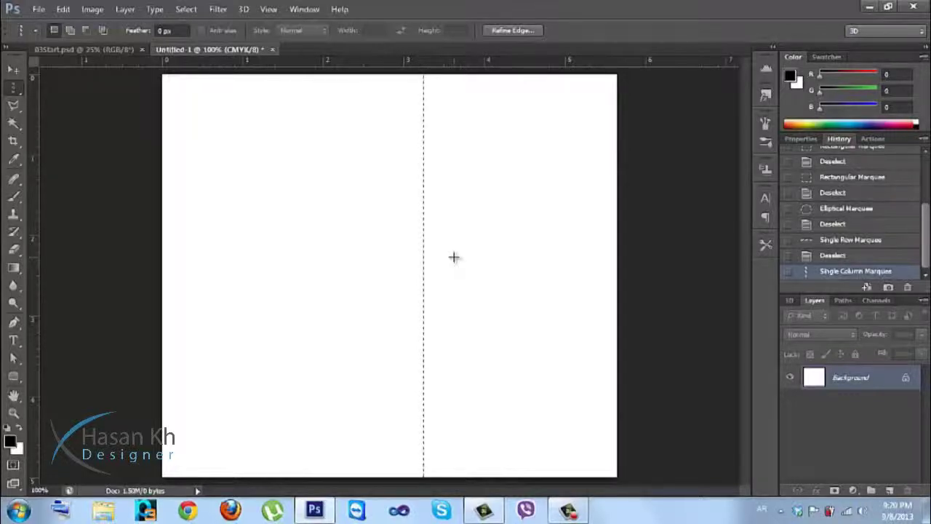
pyautogui.hotkey('ctrl', 'd')
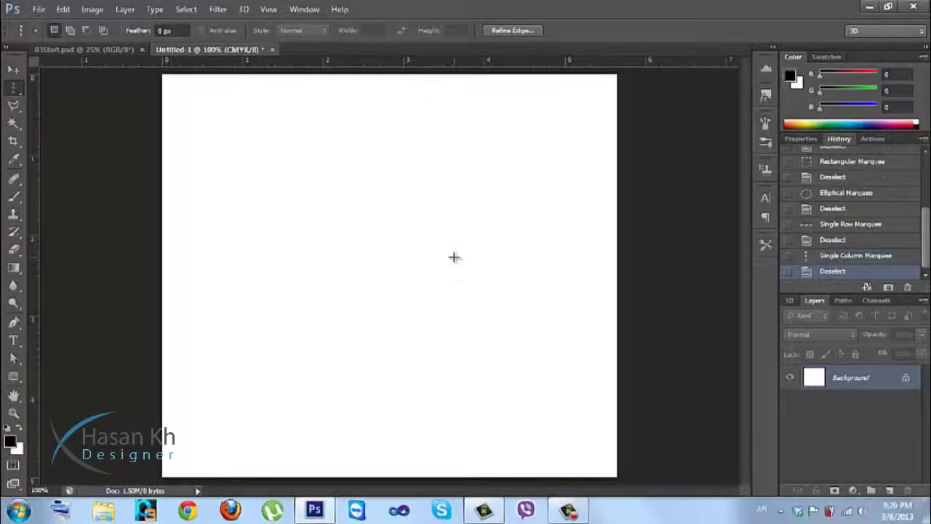
# Draw four successive Rectangular Marquee selections, each replacing the previous one, ending with a wide rectangle in the canvas's upper middle.
pyautogui.click(13, 87)
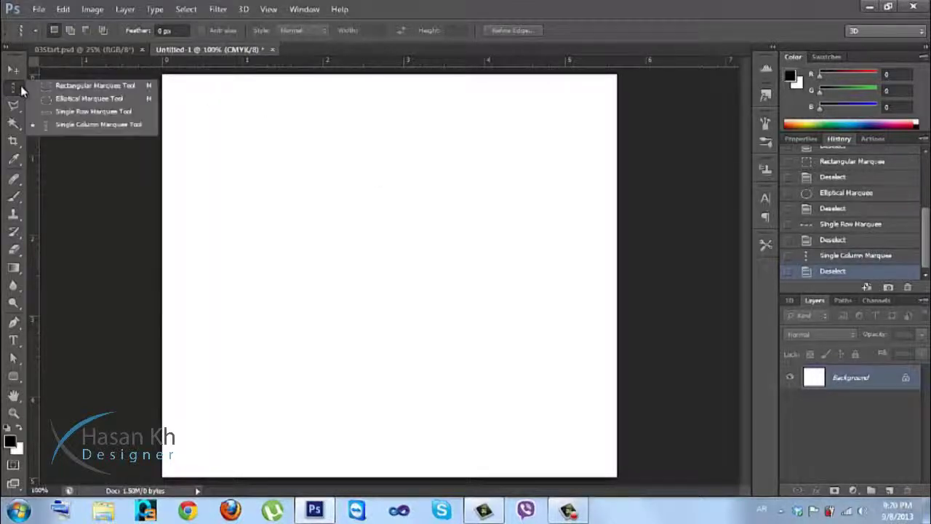
pyautogui.click(37, 86)
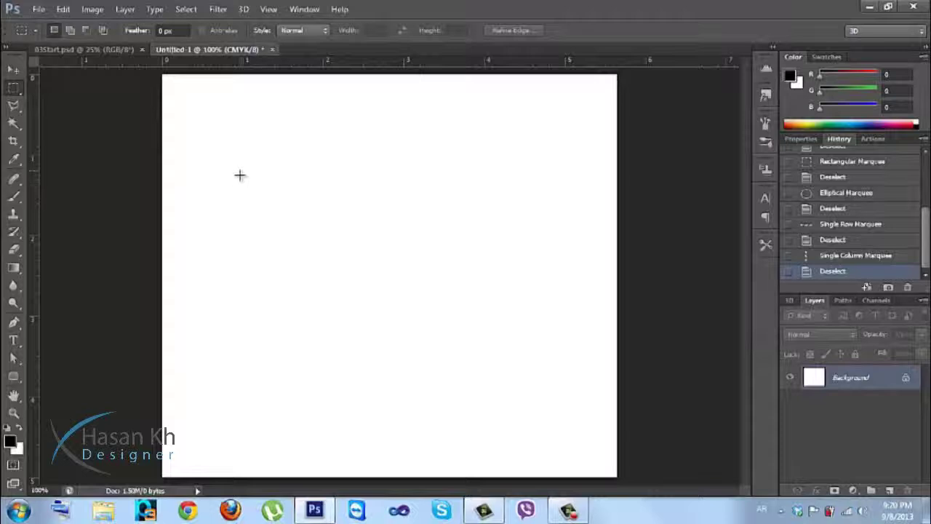
pyautogui.moveTo(237, 142); pyautogui.dragTo(409, 314)
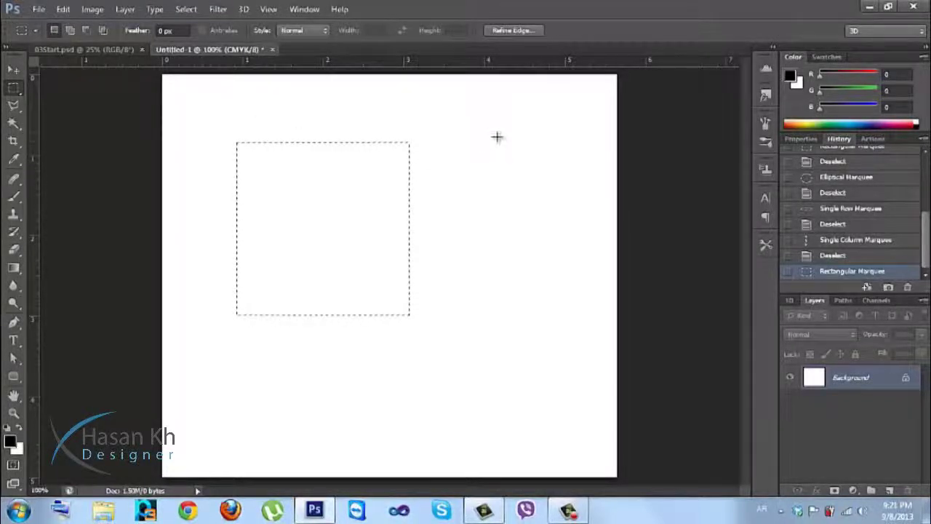
pyautogui.click(521, 126)
pyautogui.moveTo(520, 126); pyautogui.dragTo(344, 275)
pyautogui.click(259, 360)
pyautogui.moveTo(259, 359); pyautogui.dragTo(436, 143)
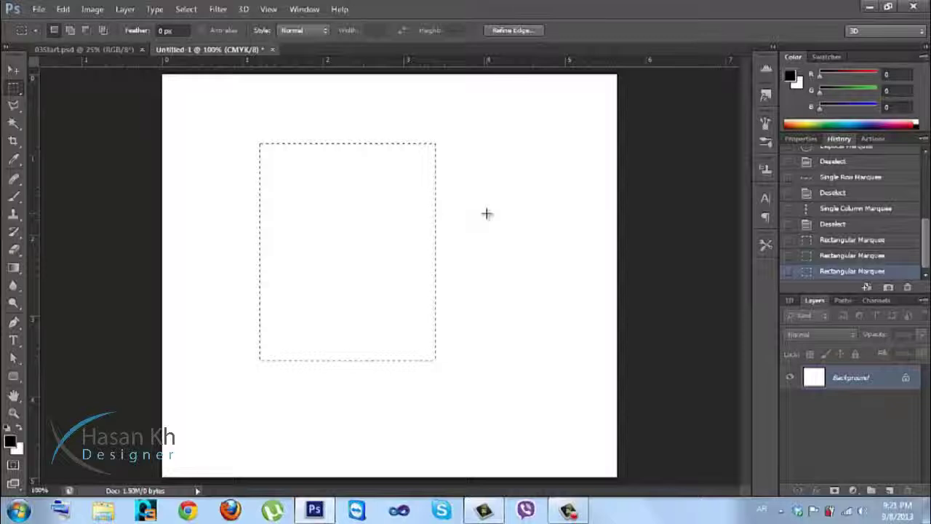
pyautogui.moveTo(496, 149); pyautogui.dragTo(256, 295)
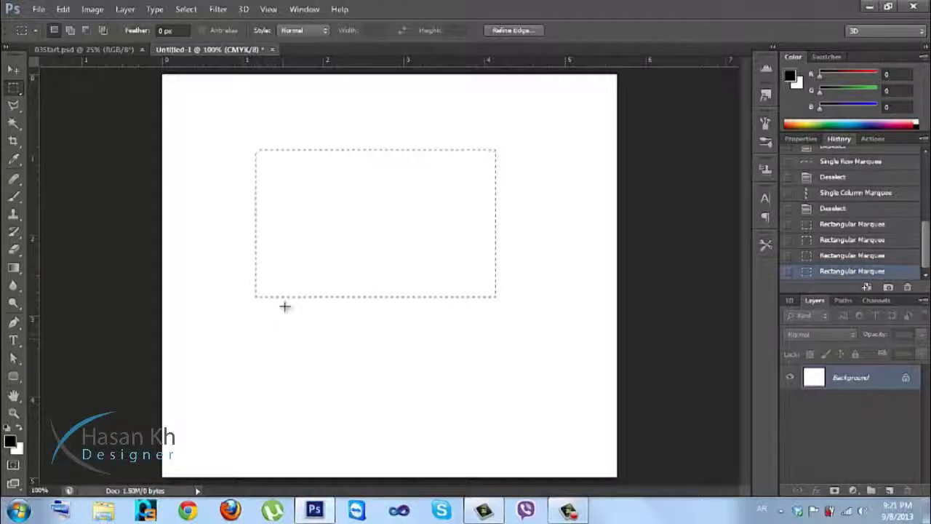
# Add two overlapping rectangles to the existing selection in add-to-selection mode, extending it at its upper-left and lower-left corners.
pyautogui.click(70, 30)
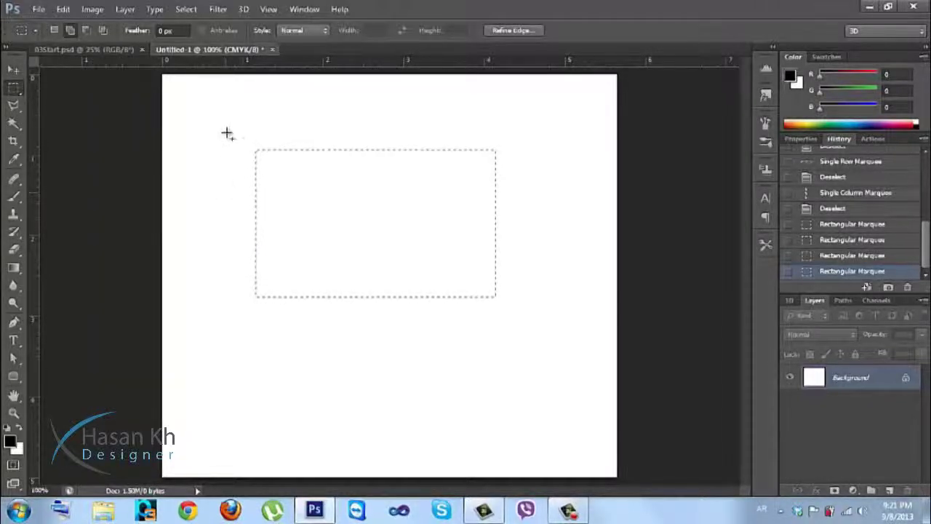
pyautogui.moveTo(219, 112); pyautogui.dragTo(358, 224)
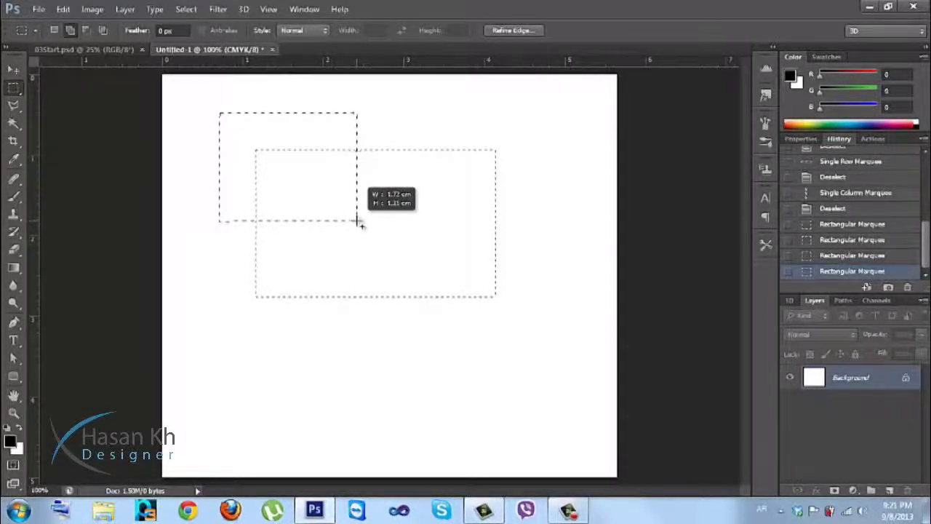
pyautogui.moveTo(358, 224); pyautogui.dragTo(358, 223)
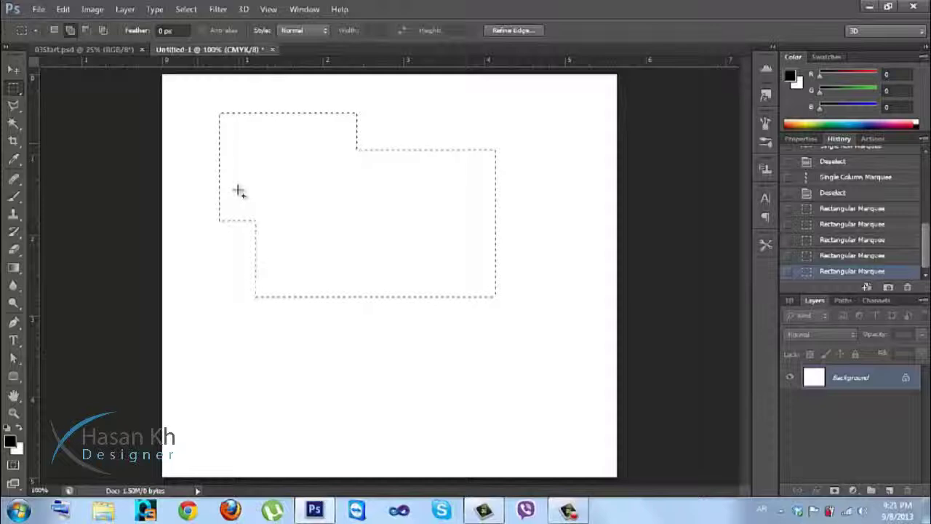
pyautogui.moveTo(219, 333); pyautogui.dragTo(350, 158)
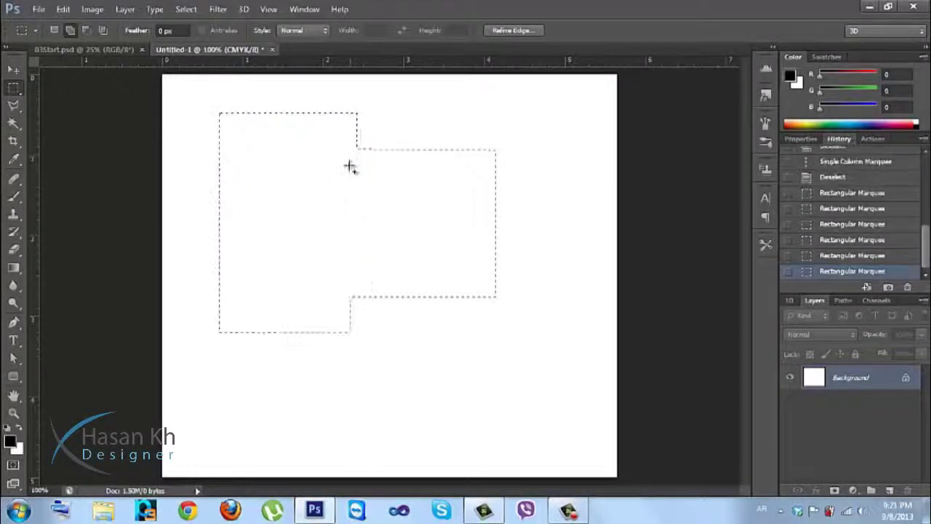
# Subtract a large rectangle from the lower-right part of the selection and undo the subtraction.
pyautogui.click(88, 33)
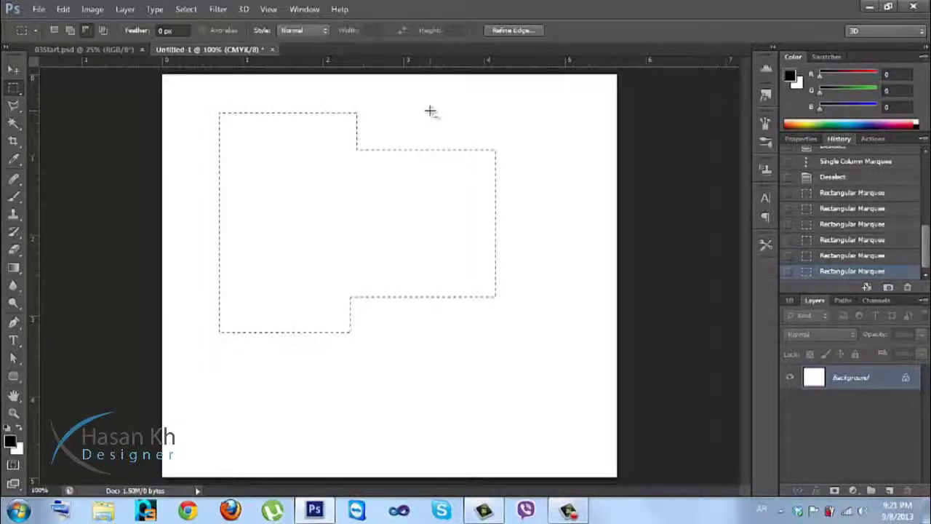
pyautogui.moveTo(516, 120); pyautogui.dragTo(323, 382)
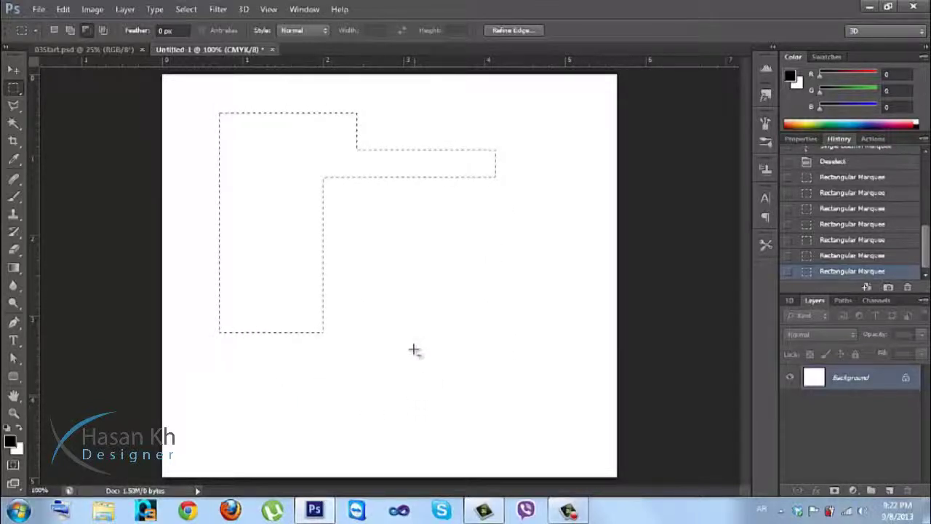
pyautogui.hotkey('ctrl', 'z')
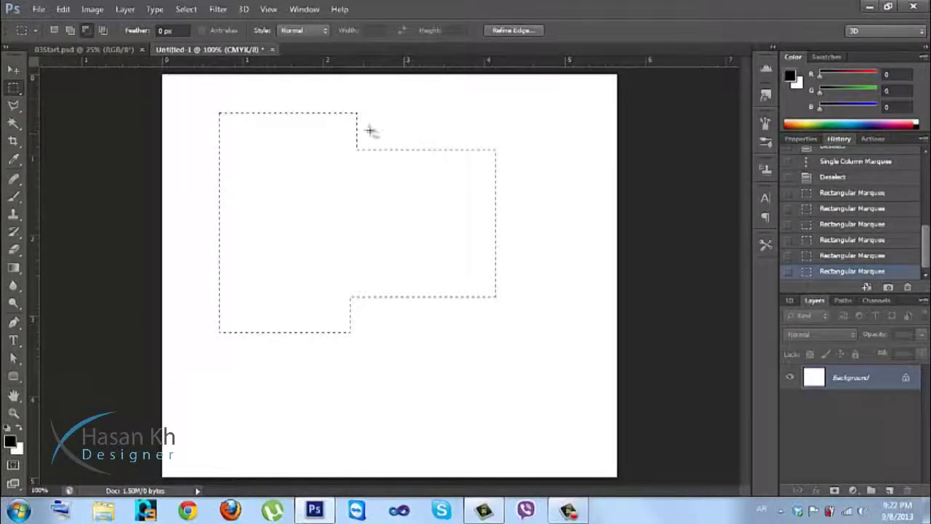
# Add overlapping rectangles below and to the lower right of the selection, temporarily overriding the subtract mode.
pyautogui.press('shift')
pyautogui.moveTo(408, 325); pyautogui.dragTo(342, 287)
pyautogui.moveTo(482, 360); pyautogui.dragTo(338, 382)
pyautogui.moveTo(554, 277); pyautogui.dragTo(450, 370)
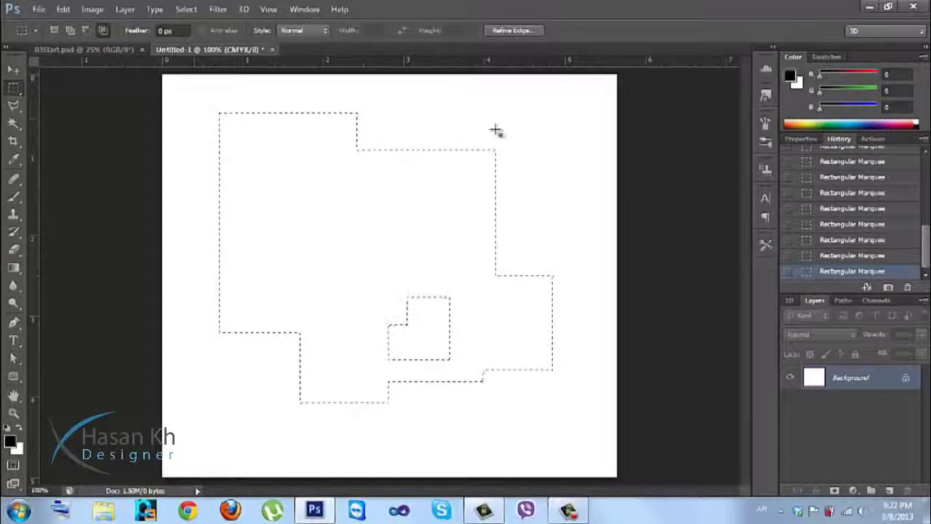
# Intersect the selection with a large rectangle, and undo back to the shape made by the first two added rectangles.
pyautogui.moveTo(535, 99); pyautogui.dragTo(288, 356)
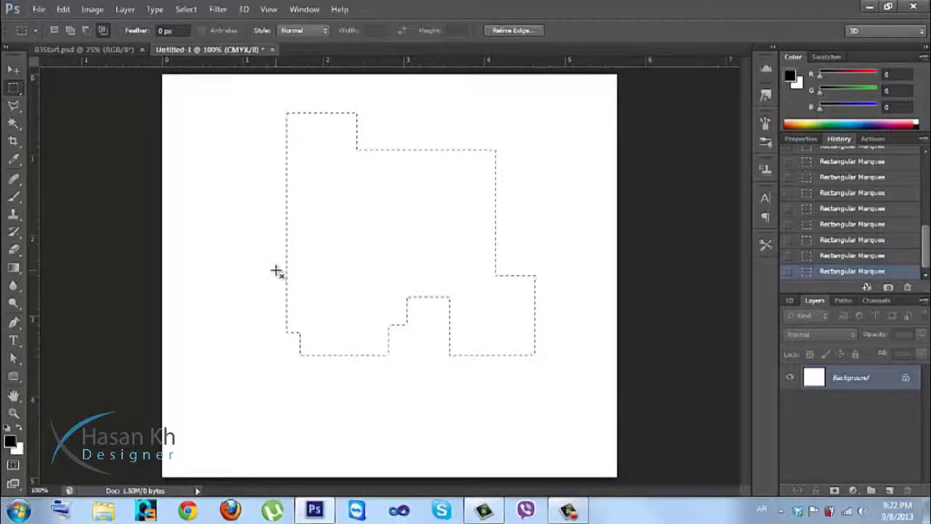
pyautogui.moveTo(254, 166); pyautogui.dragTo(341, 231)
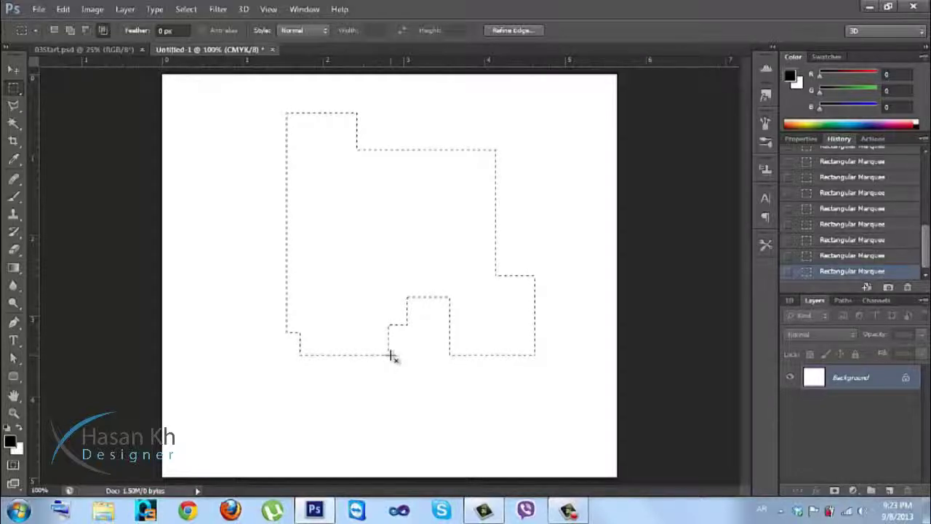
pyautogui.hotkey('ctrl', 'alt', 'z')
pyautogui.hotkey('ctrl', 'alt', 'z')
pyautogui.hotkey('ctrl', 'alt', 'z')
pyautogui.hotkey('ctrl', 'alt', 'z')
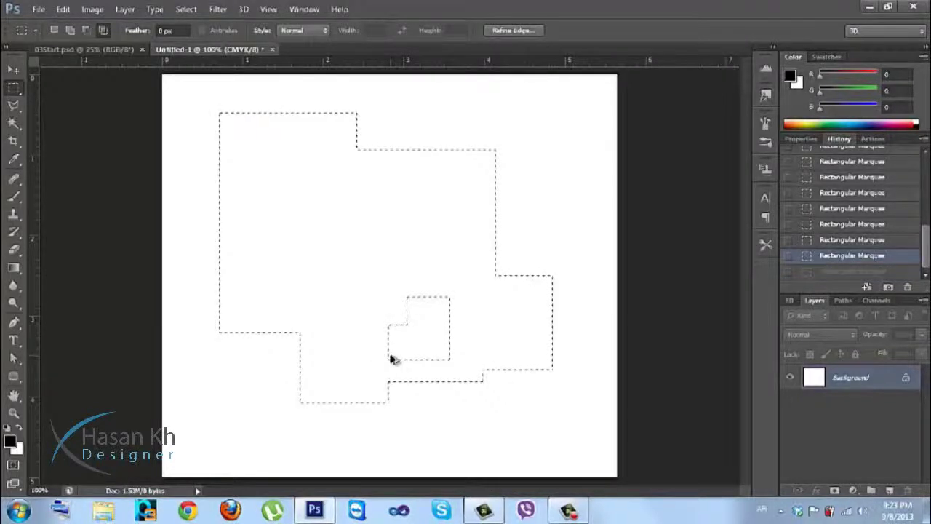
pyautogui.hotkey('ctrl', 'alt', 'z')
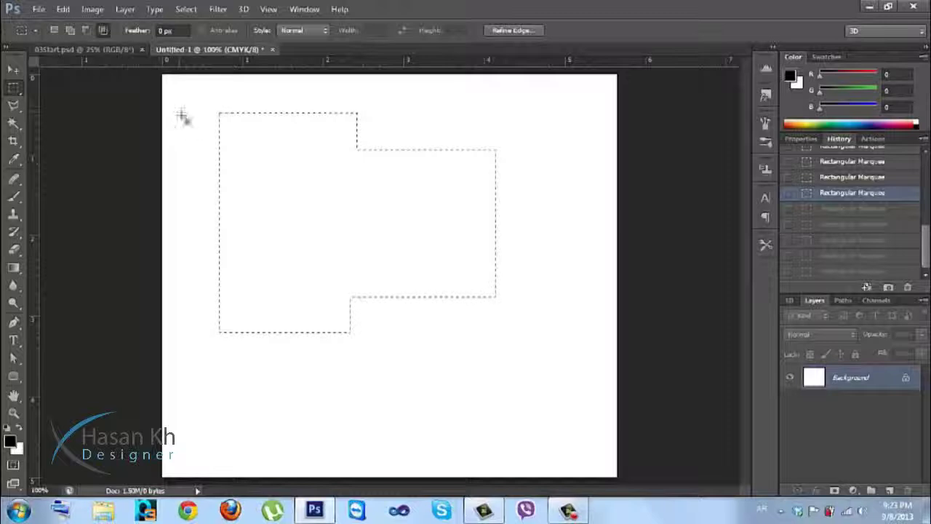
# Open the marquee's feather value for editing and deselect the combined selection.
pyautogui.doubleClick(161, 31)
pyautogui.write('5')
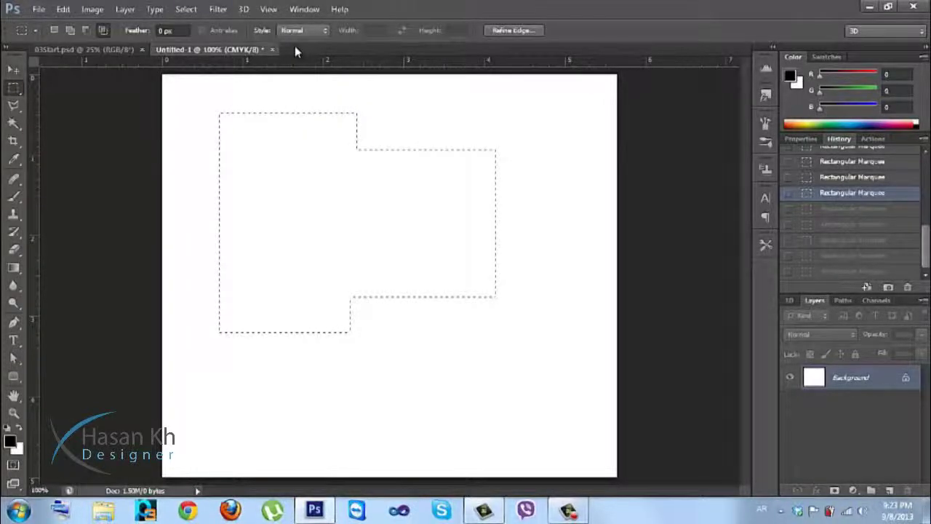
pyautogui.click(235, 83)
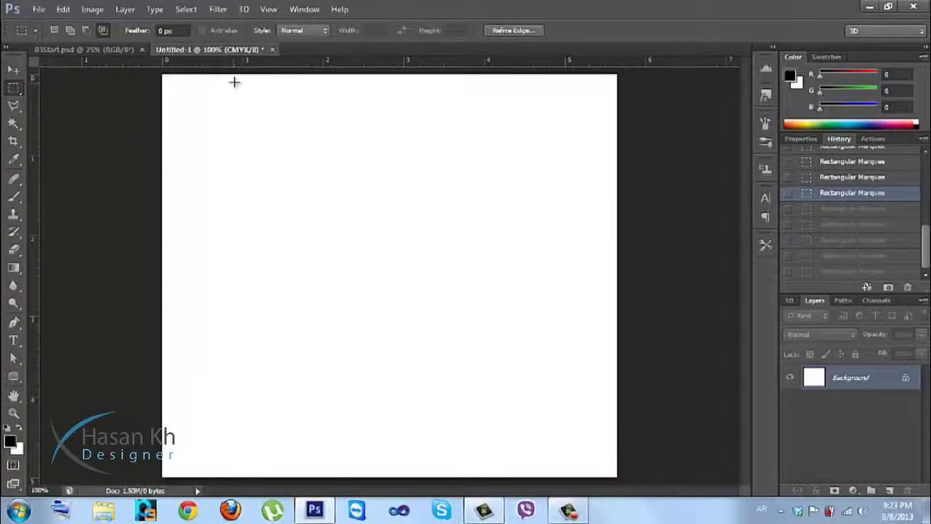
# Draw two successive freely sized rectangular selections around the canvas centre in Normal style and new-selection mode, and deselect.
pyautogui.click(302, 31)
pyautogui.click(303, 30)
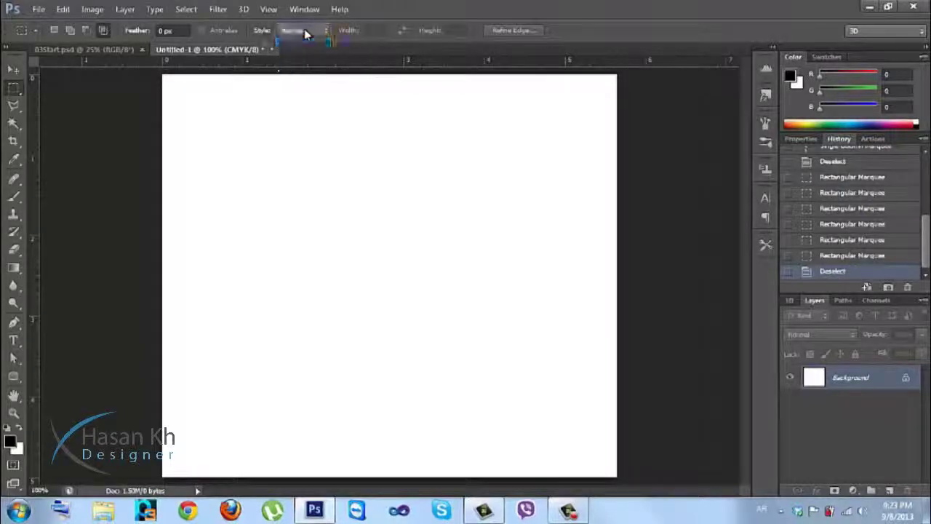
pyautogui.moveTo(275, 152); pyautogui.dragTo(460, 334)
pyautogui.moveTo(264, 132); pyautogui.dragTo(499, 324)
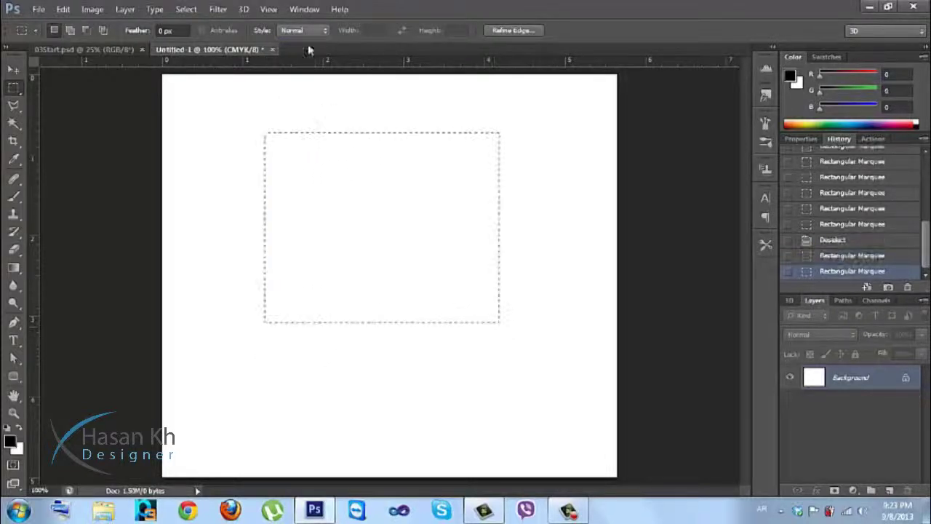
pyautogui.hotkey('ctrl', 'd')
# Draw a small Fixed Ratio selection with width 5.5 and height 7.5 in the canvas's upper left and deselect it.
pyautogui.click(322, 34)
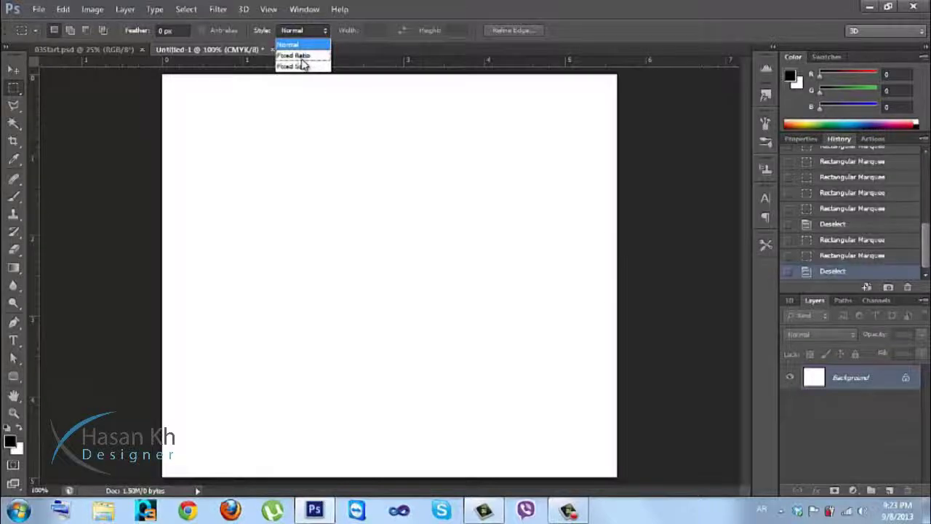
pyautogui.click(301, 57)
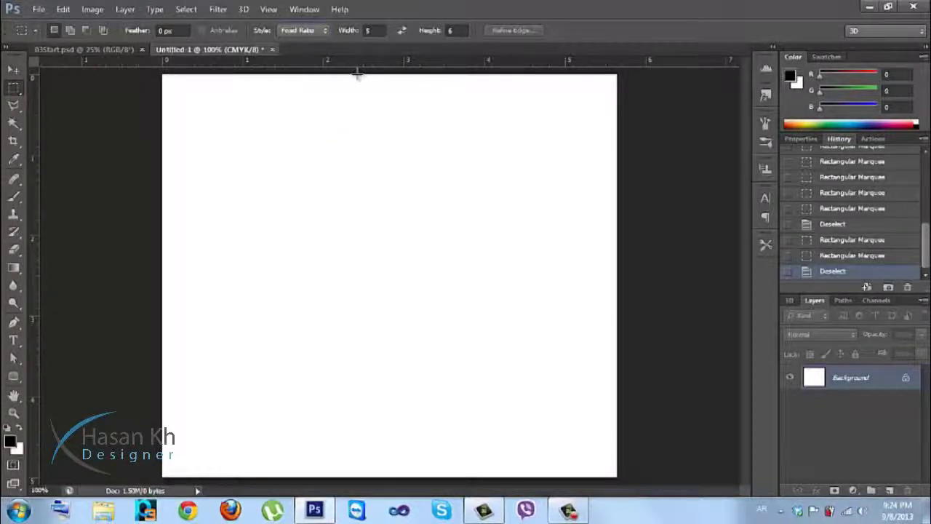
pyautogui.click(355, 29)
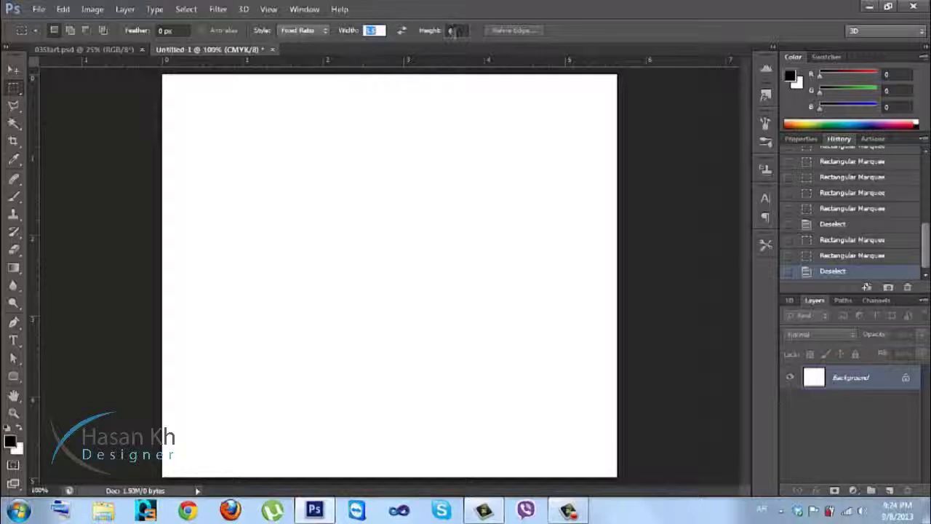
pyautogui.click(453, 31)
pyautogui.doubleClick(451, 30)
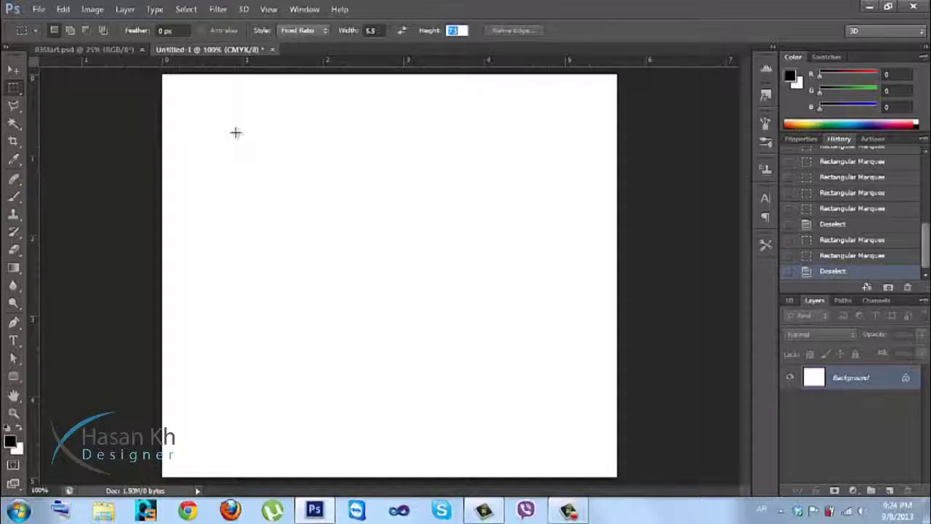
pyautogui.moveTo(236, 132); pyautogui.dragTo(387, 171)
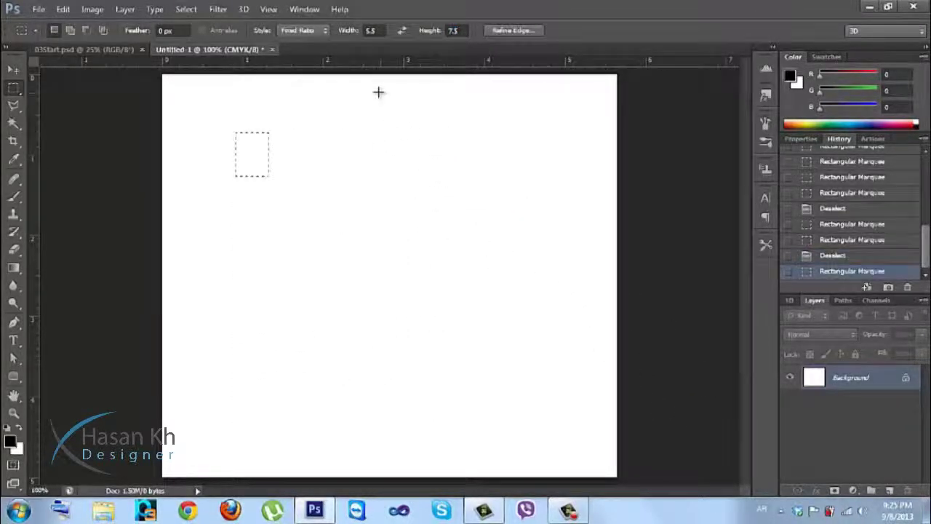
pyautogui.click(337, 102)
# Place a Fixed Size marquee selection of 194 px by 64 px just above the canvas centre.
pyautogui.click(323, 32)
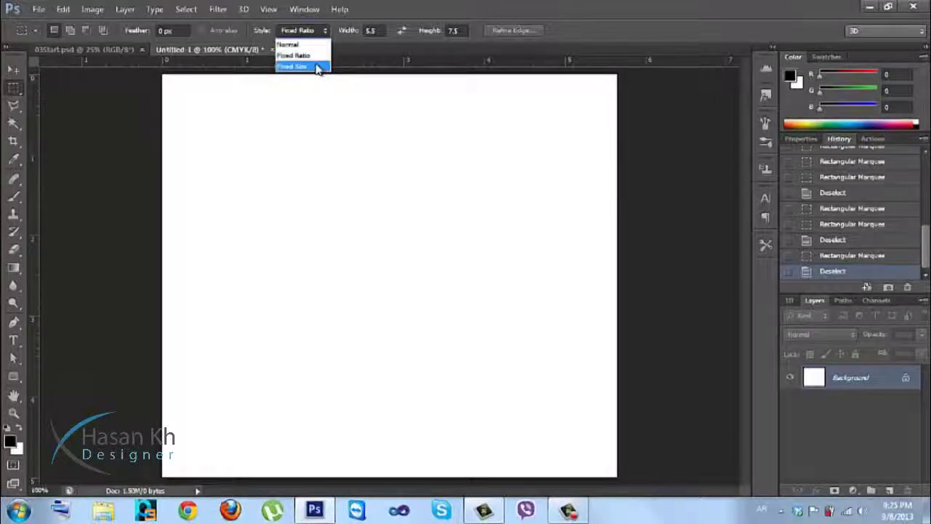
pyautogui.click(318, 67)
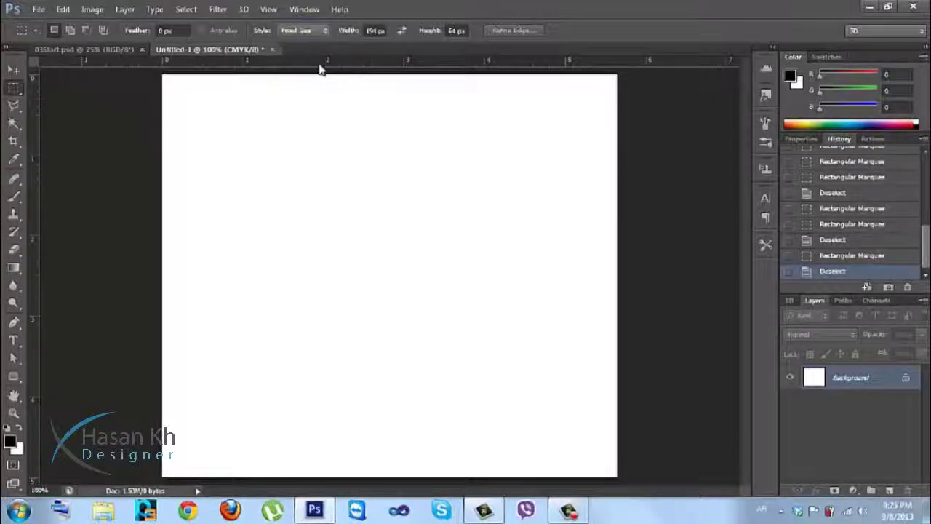
pyautogui.doubleClick(376, 33)
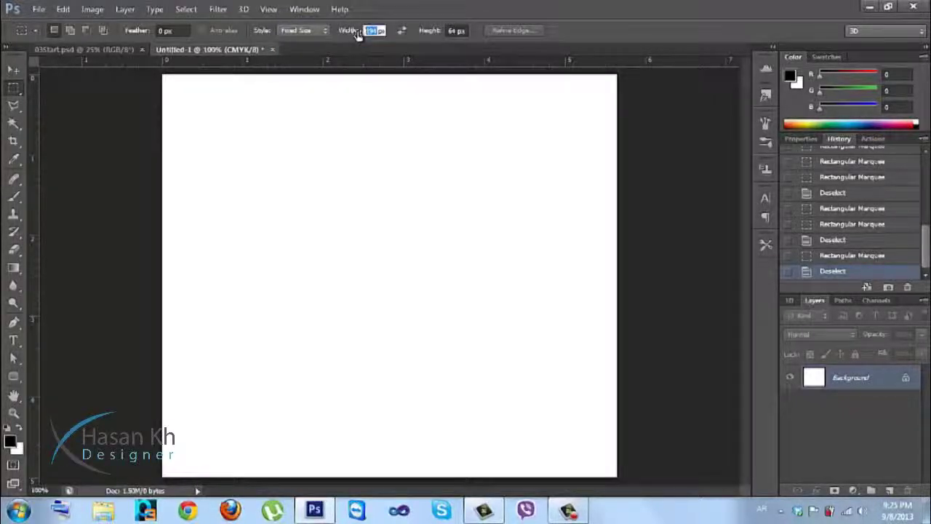
pyautogui.doubleClick(456, 31)
pyautogui.click(364, 30)
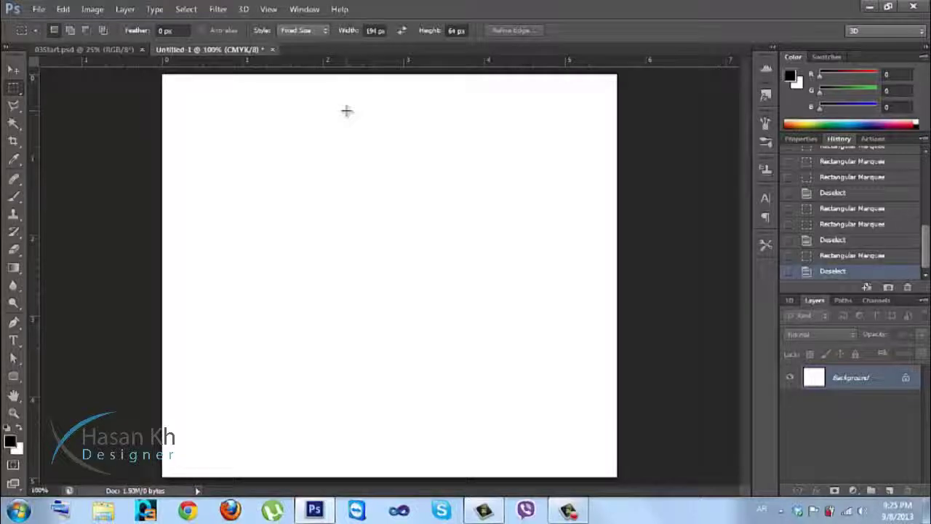
pyautogui.click(350, 180)
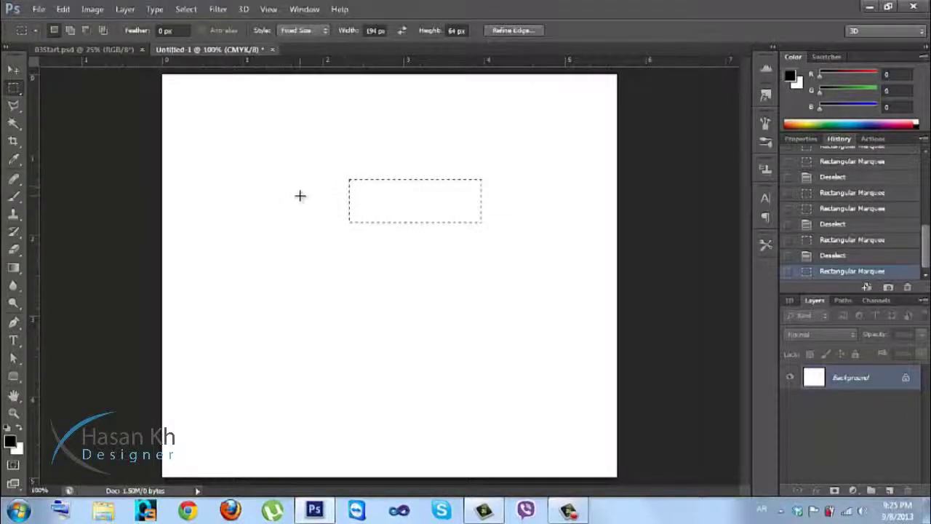
# Draw a large rectangular selection across the canvas centre in Normal style and move its outline slightly to the left.
pyautogui.click(302, 30)
pyautogui.click(291, 39)
pyautogui.moveTo(259, 143); pyautogui.dragTo(522, 388)
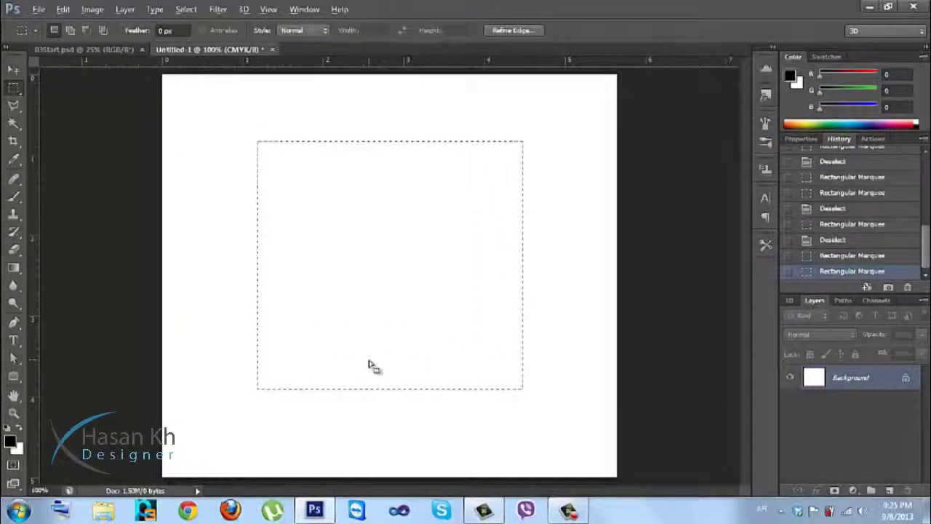
pyautogui.press('alt')
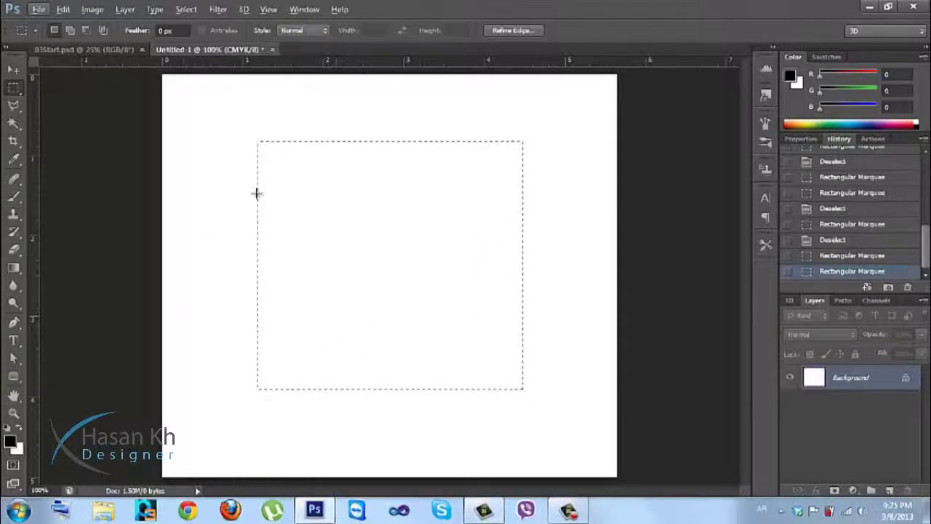
pyautogui.moveTo(325, 197)
pyautogui.mouseDown()
pyautogui.moveTo(303, 196)
pyautogui.moveTo(313, 197)
pyautogui.mouseUp()
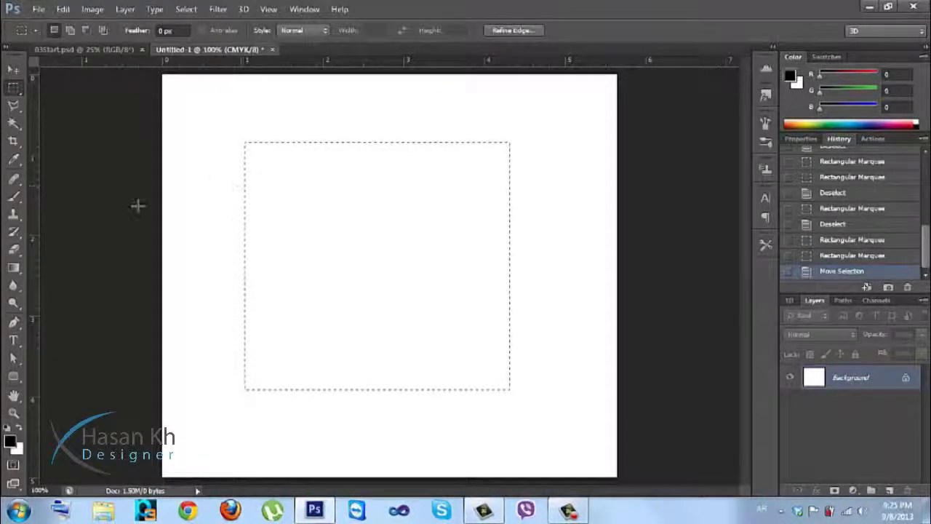
# Fill the large rectangular selection with the black foreground colour using the Paint Bucket tool, and undo the fill.
pyautogui.click(15, 268)
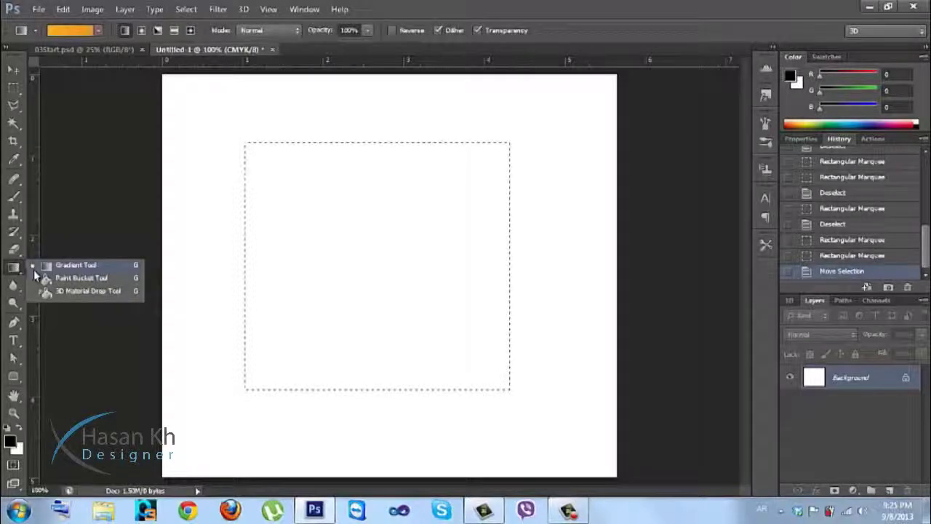
pyautogui.click(44, 275)
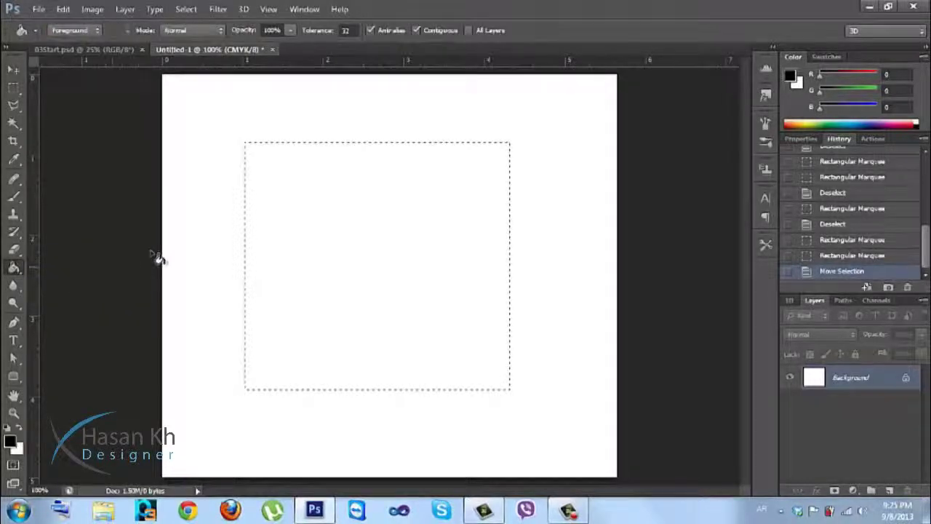
pyautogui.click(304, 248)
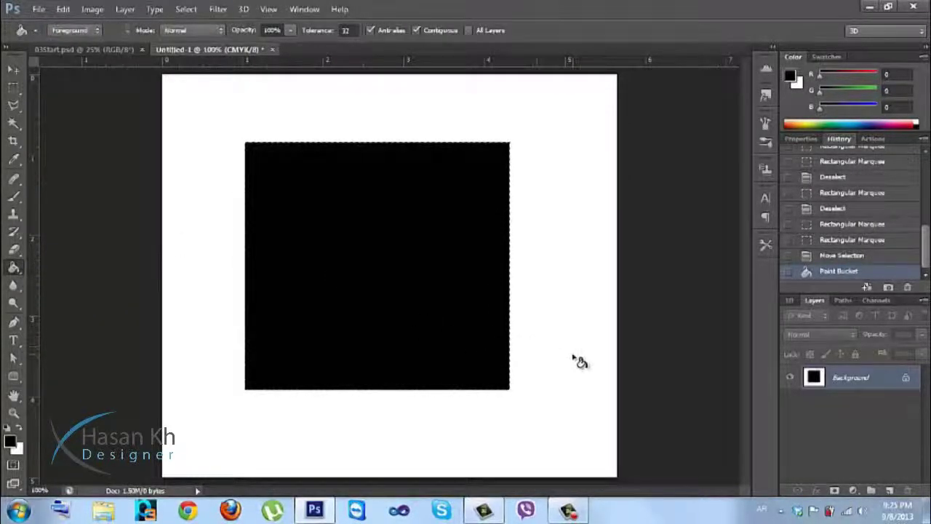
pyautogui.hotkey('ctrl', 'z')
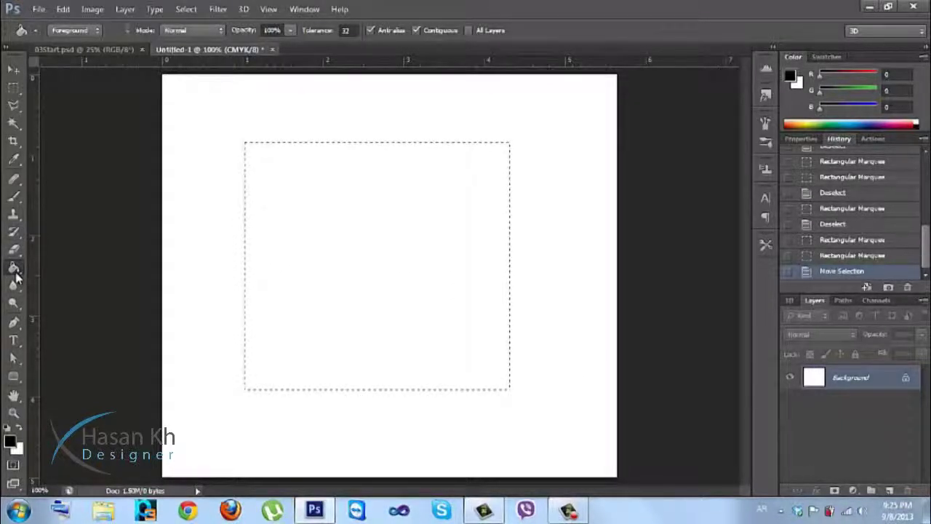
# Switch to the Gradient tool and back to the Paint Bucket, fill the rectangular selection with black, and undo that fill.
pyautogui.click(14, 269)
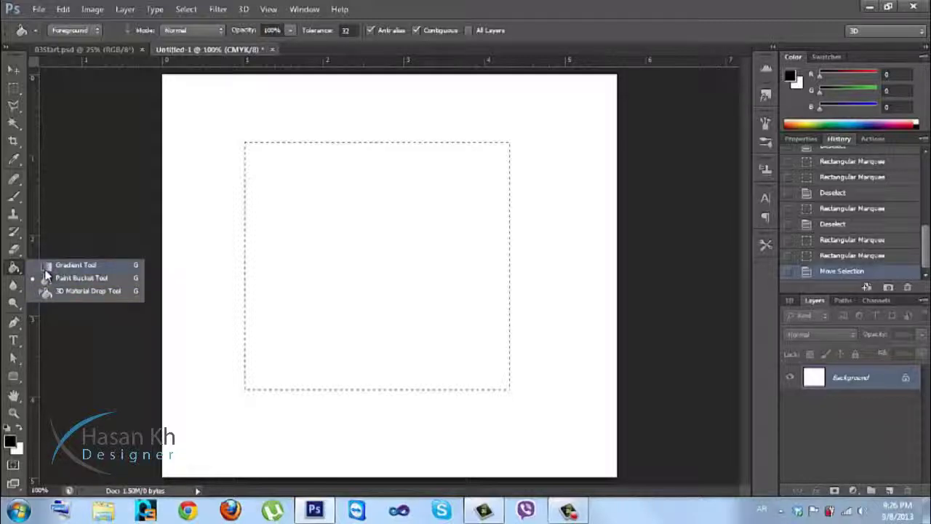
pyautogui.click(48, 265)
pyautogui.click(22, 273)
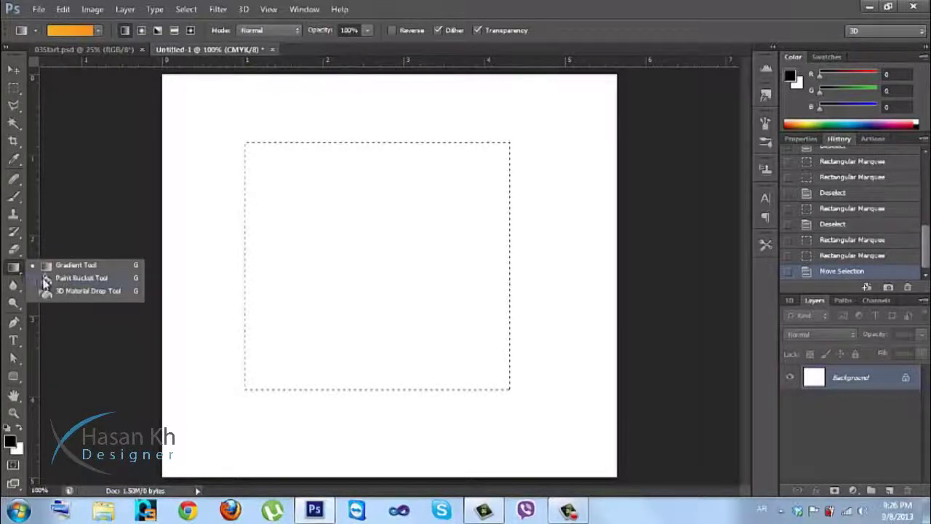
pyautogui.click(46, 279)
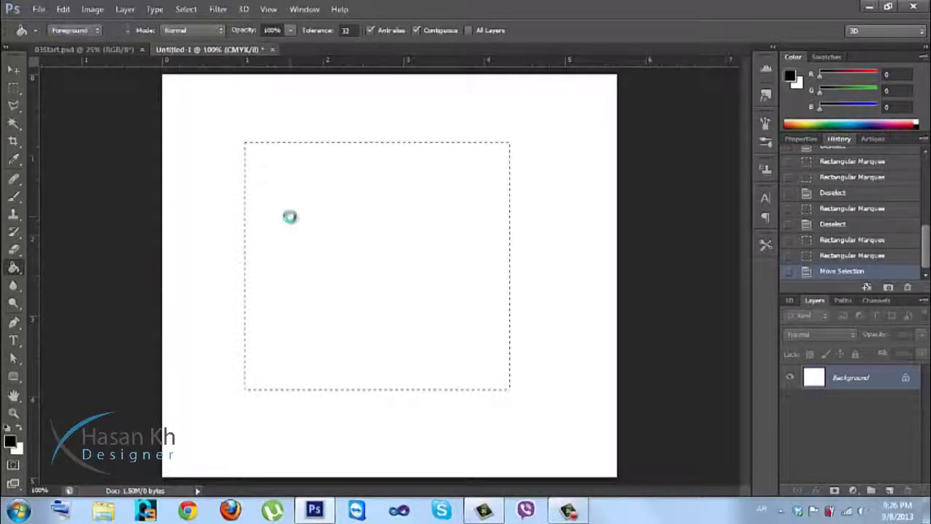
pyautogui.click(292, 221)
pyautogui.hotkey('ctrl', 'z')
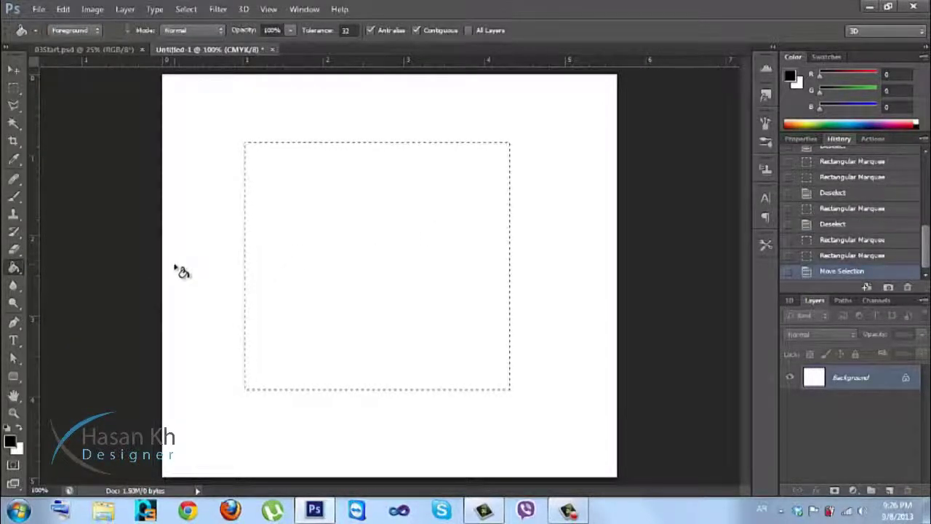
# Fill the selection directly with the black foreground and undo it, and do the same with the white background colour.
pyautogui.press('BackSpace')
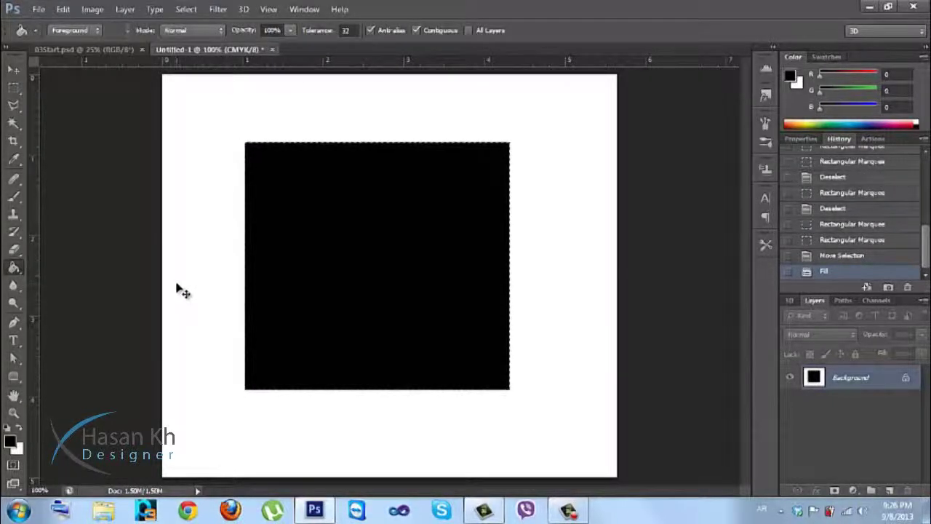
pyautogui.hotkey('ctrl', 'z')
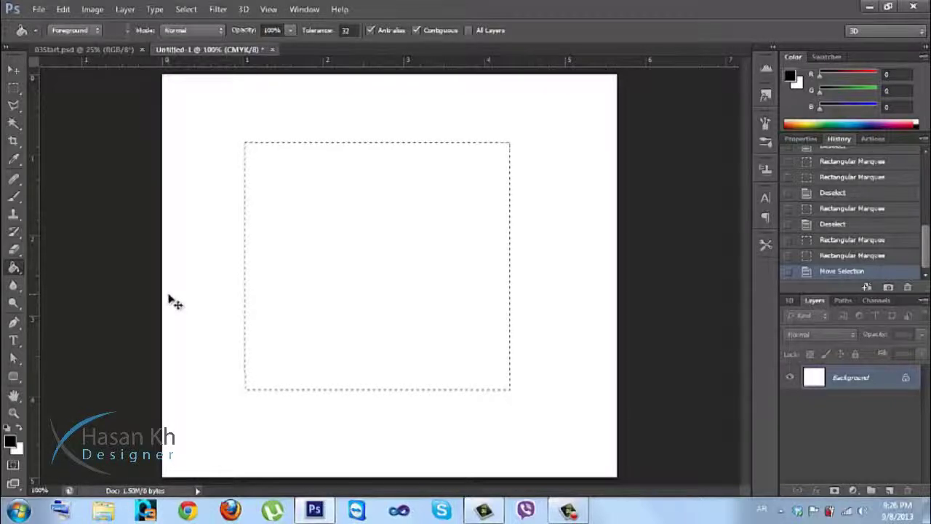
pyautogui.click(174, 302)
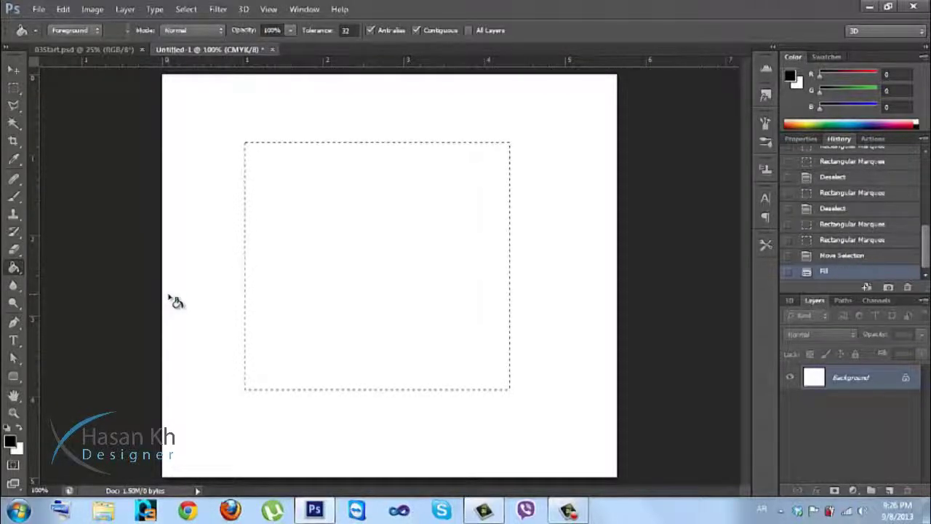
pyautogui.hotkey('ctrl', 'z')
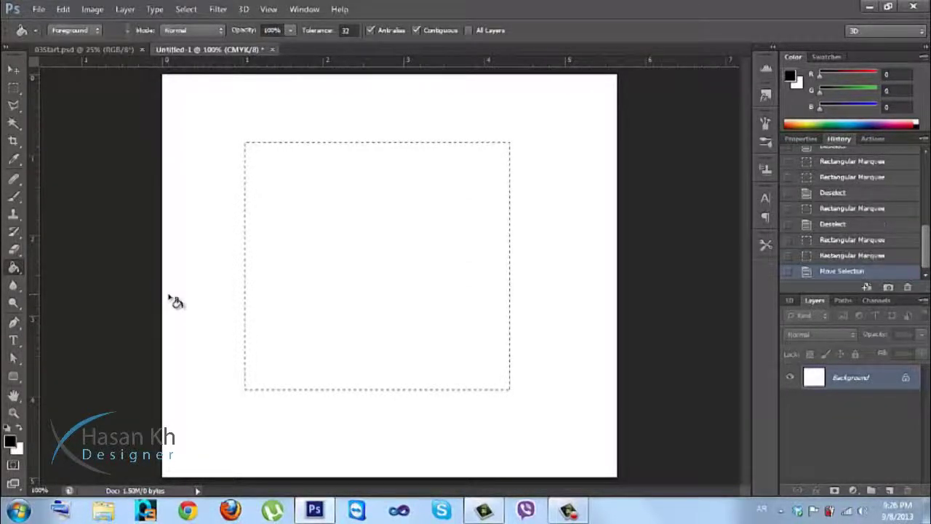
# Fill the rectangular selection with the black foreground colour and open Refine Edge for it, placing the dialog beside the black rectangle.
pyautogui.click(173, 300)
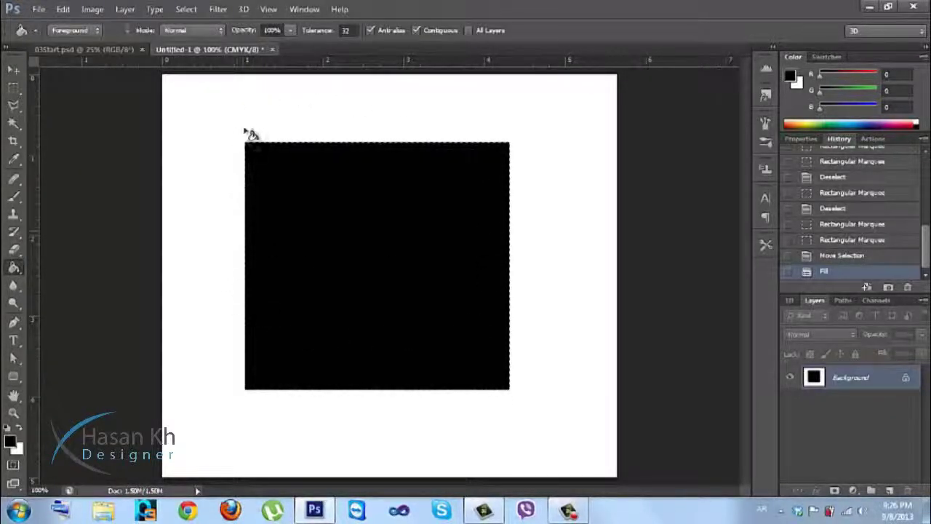
pyautogui.click(15, 88)
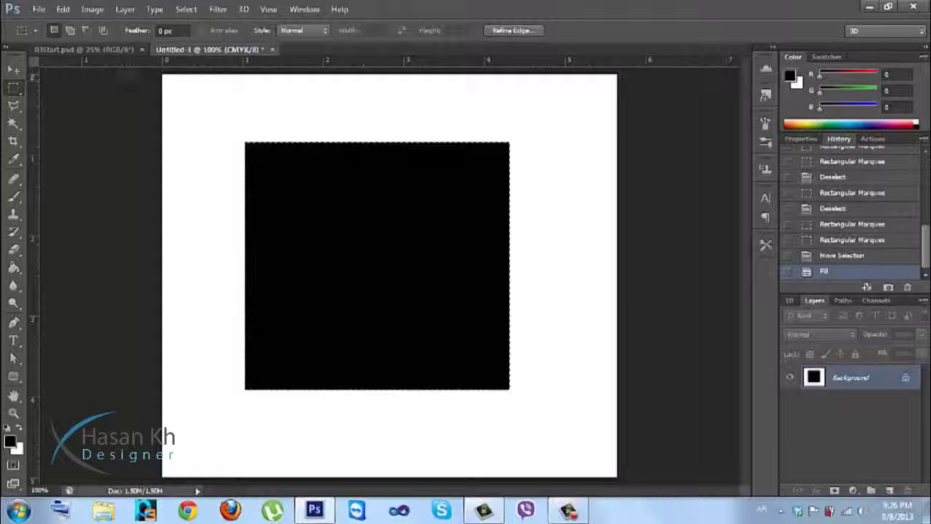
pyautogui.click(500, 30)
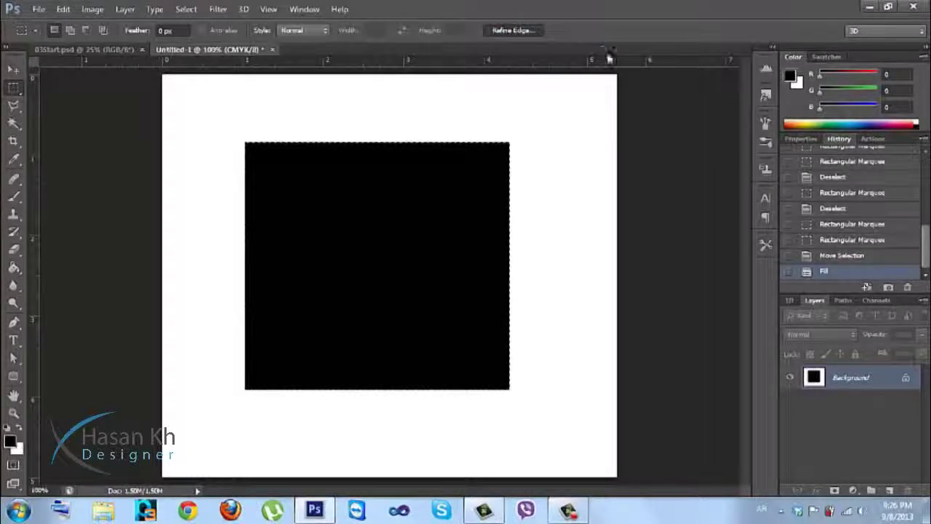
pyautogui.moveTo(645, 24); pyautogui.dragTo(630, 83)
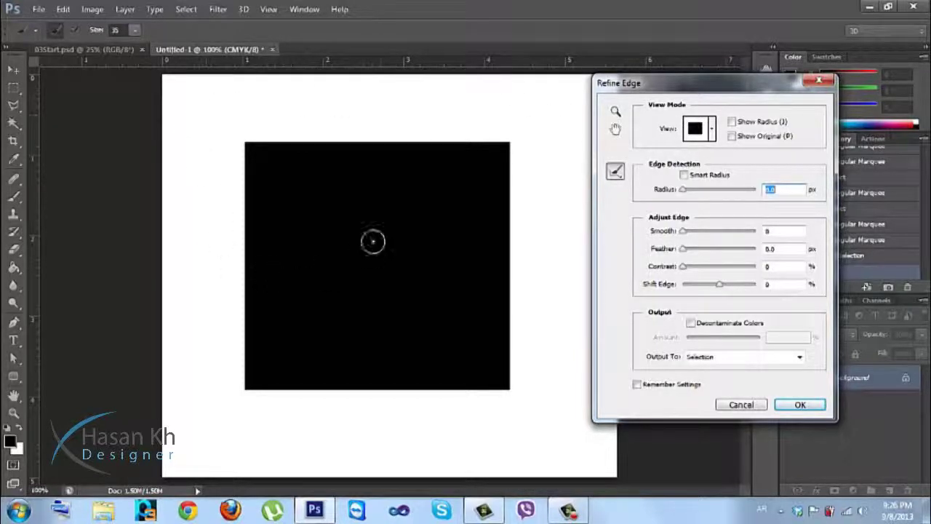
# Preview the selection in Marching Ants and Black & White view modes, and keep the current Windows color scheme without further messages.
pyautogui.click(712, 131)
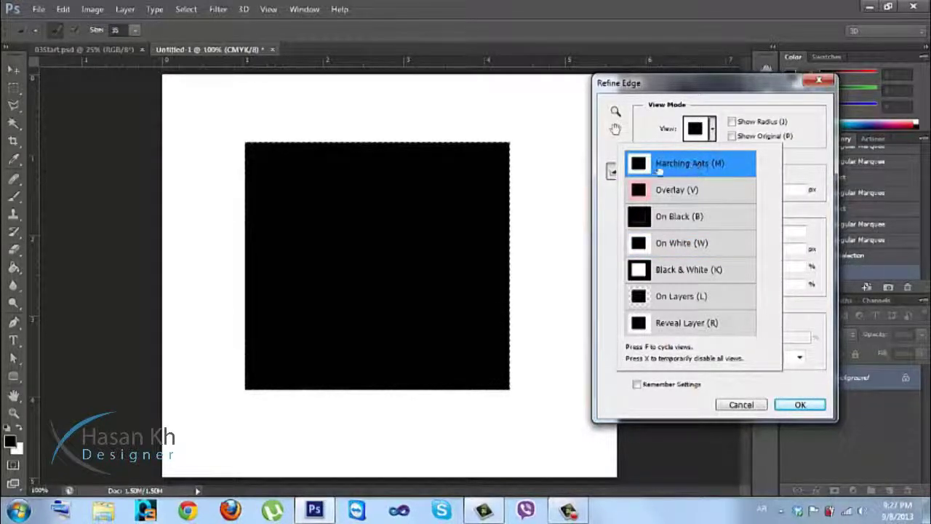
pyautogui.click(256, 149)
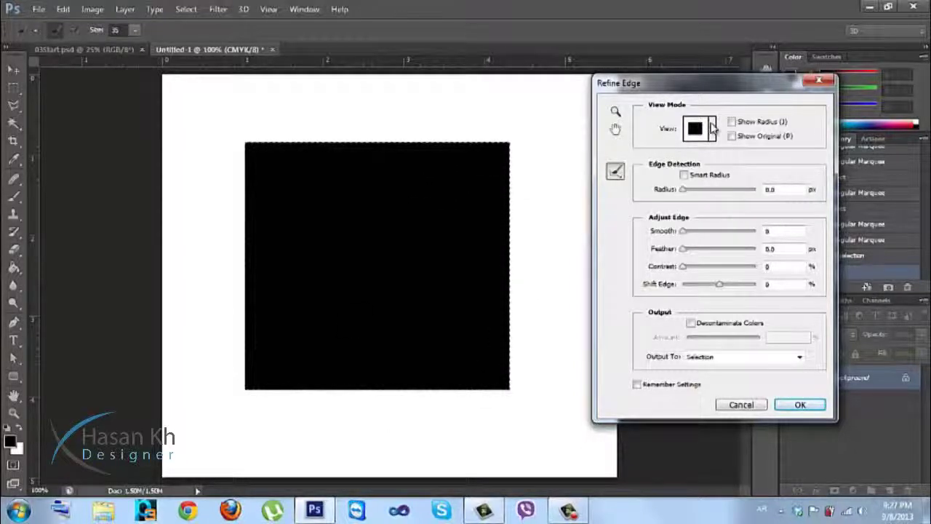
pyautogui.click(712, 128)
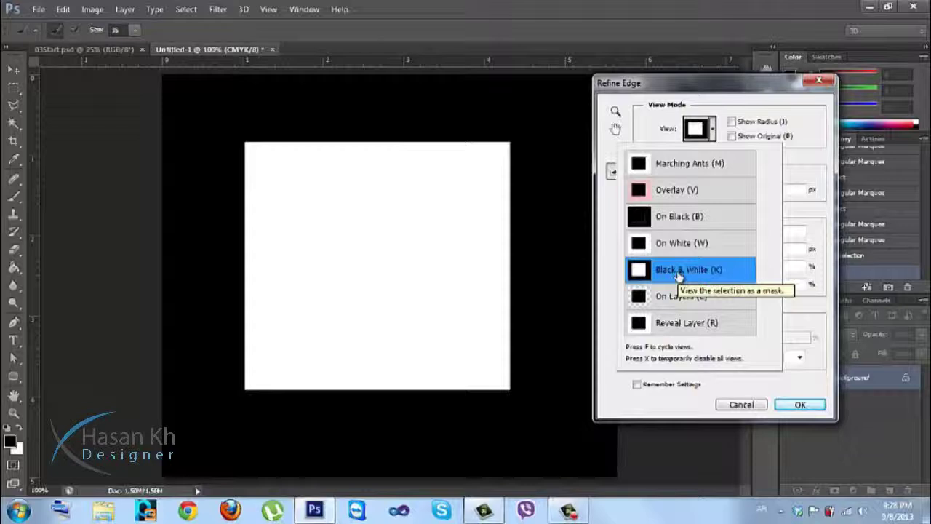
pyautogui.click(794, 318)
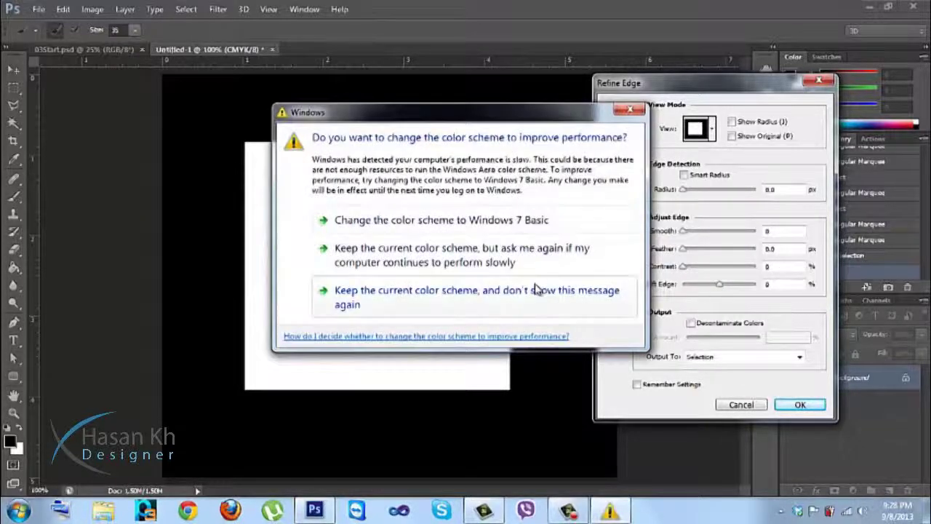
pyautogui.click(536, 288)
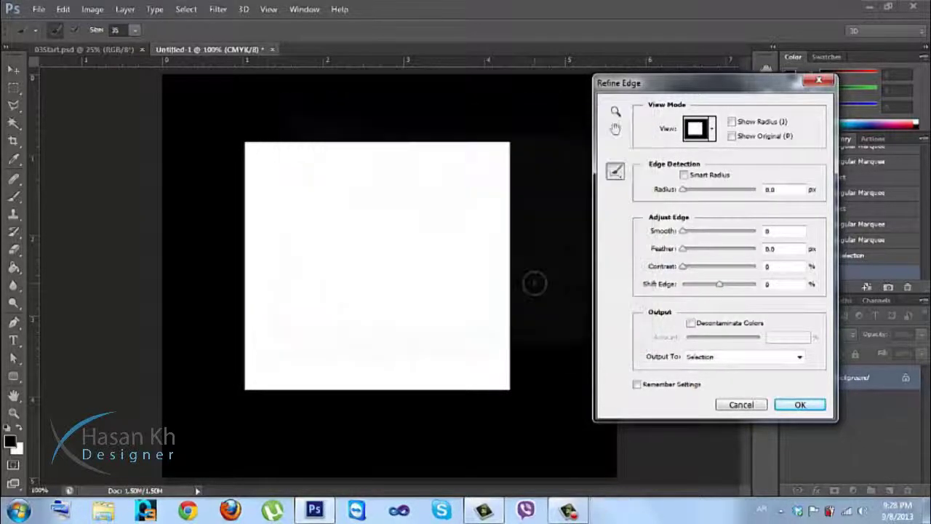
# Preview the selection in Reveal Layer view and set the Refine Edge view mode to On White.
pyautogui.click(712, 134)
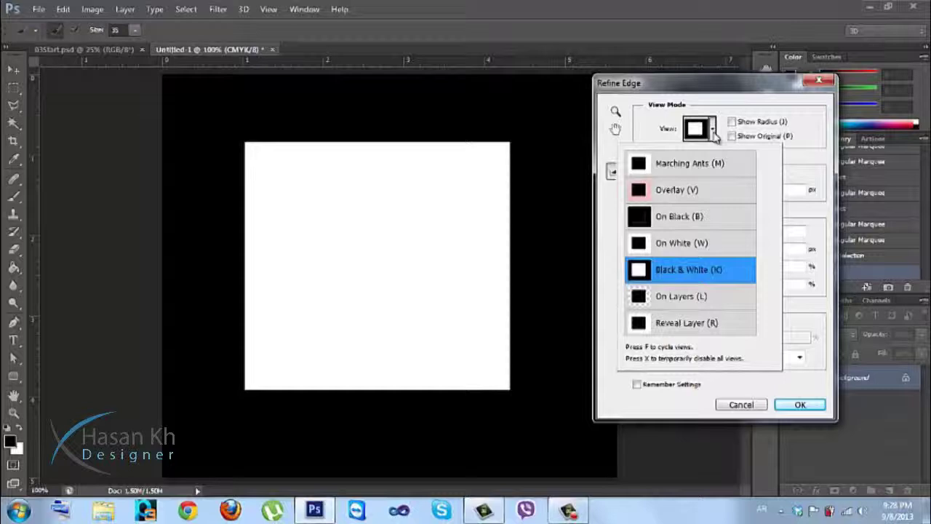
pyautogui.click(679, 307)
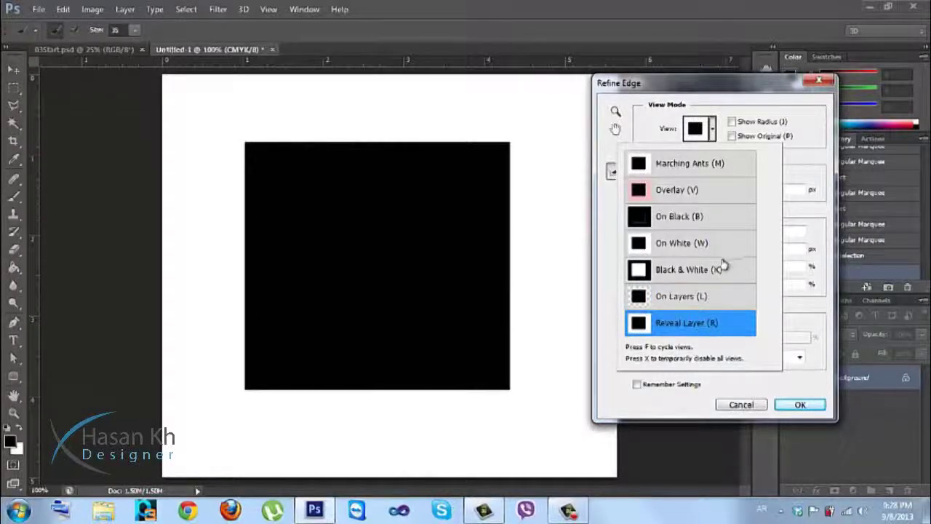
pyautogui.click(678, 245)
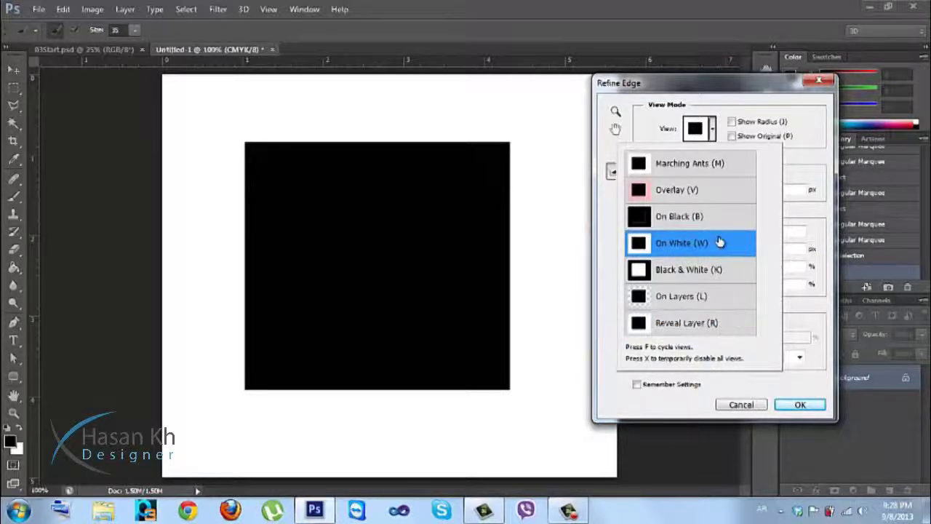
pyautogui.click(759, 393)
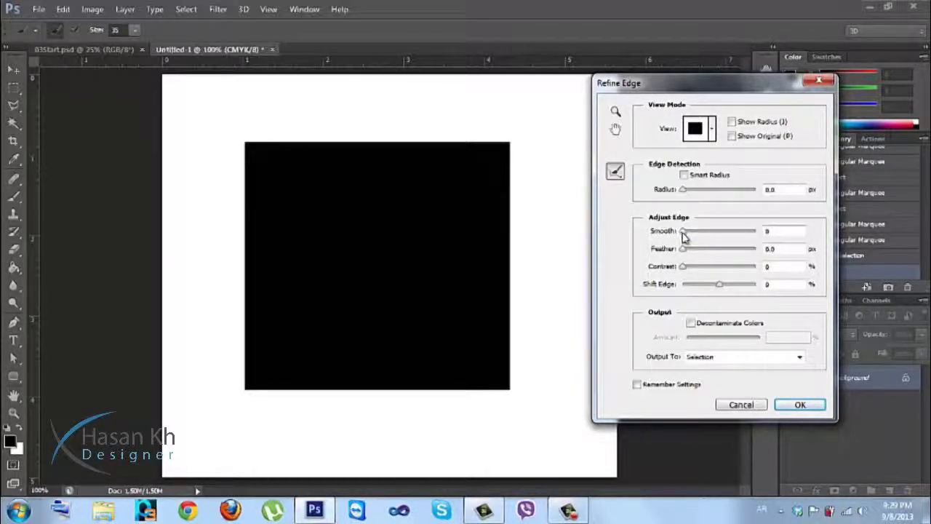
# Try stronger Smooth amounts on the selection's corners and set Smooth to 63.
pyautogui.moveTo(685, 235); pyautogui.dragTo(738, 237)
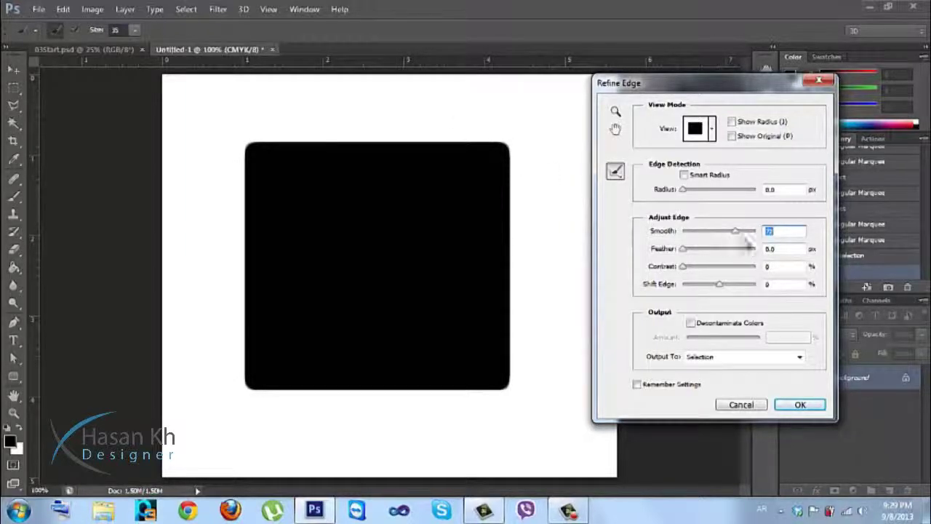
pyautogui.moveTo(728, 235); pyautogui.dragTo(751, 237)
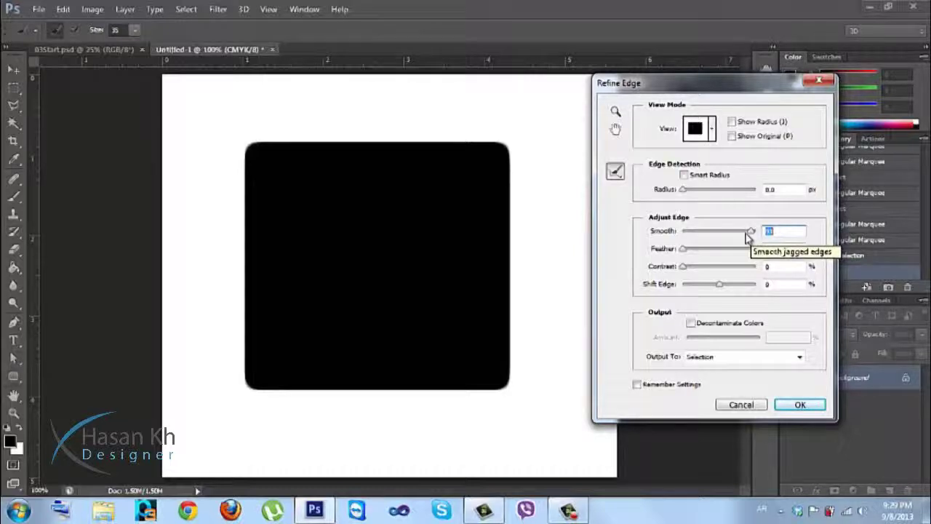
pyautogui.moveTo(750, 232); pyautogui.dragTo(730, 233)
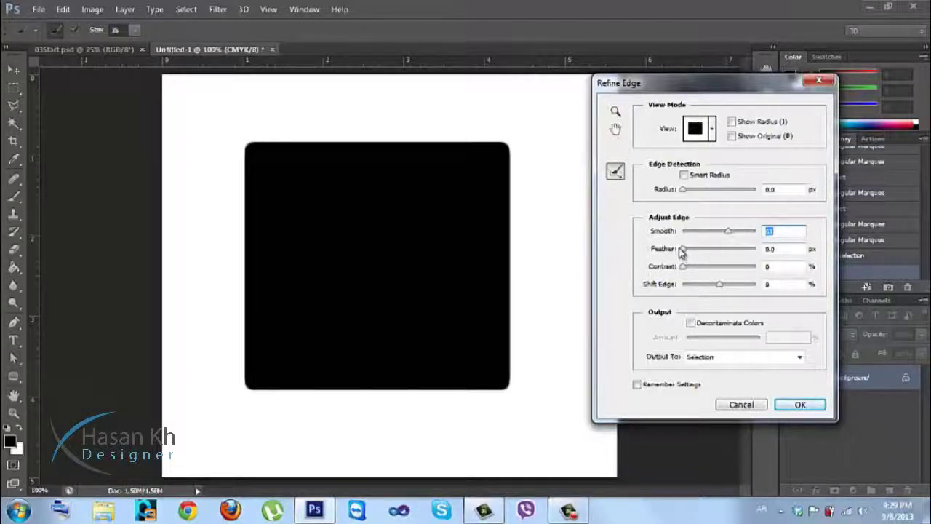
# Try feathering the selection edge, reset Feather to 0.0 px, and raise it to about 1.2 px.
pyautogui.moveTo(684, 249); pyautogui.dragTo(693, 250)
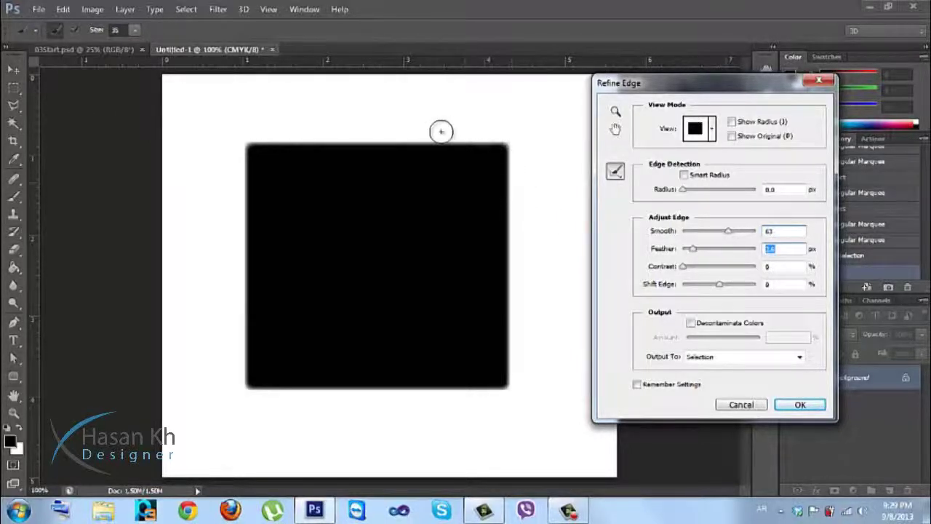
pyautogui.moveTo(695, 251); pyautogui.dragTo(643, 252)
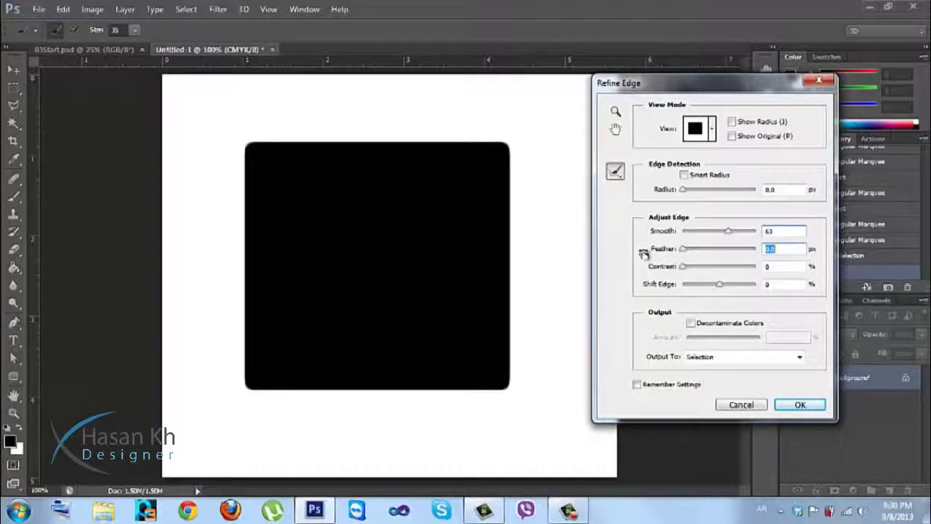
pyautogui.moveTo(684, 250); pyautogui.dragTo(690, 252)
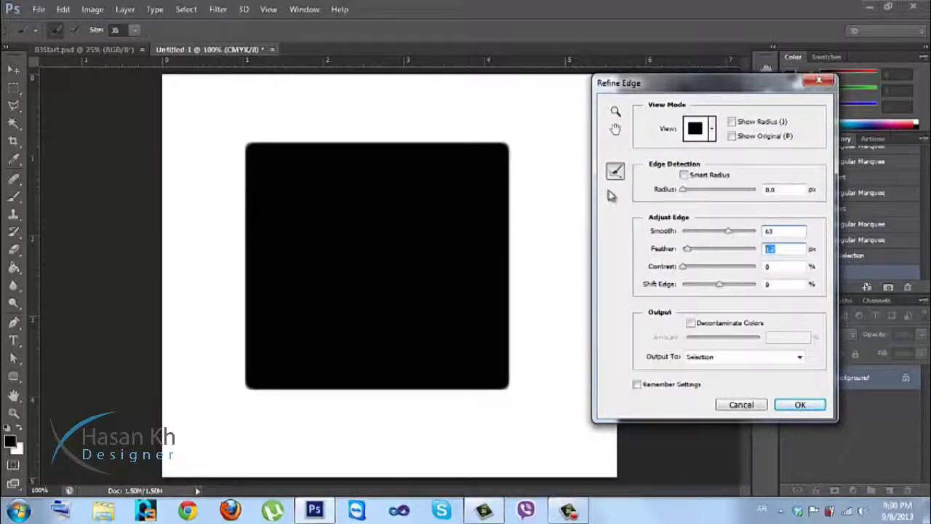
# Try a stronger Feather on the rectangle's right edge at 300% magnification and set Feather to 1.0 px.
pyautogui.hotkey('ctrl', '+')
pyautogui.hotkey('ctrl', '+')
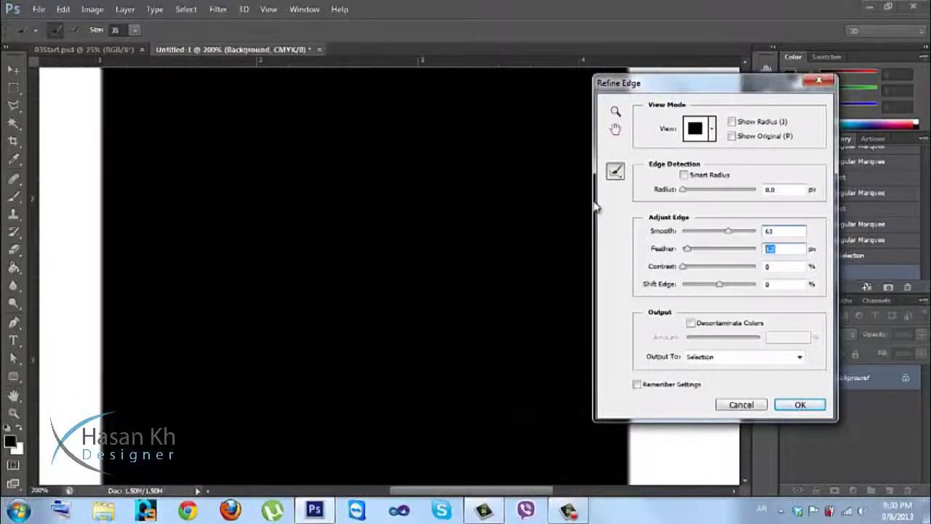
pyautogui.moveTo(523, 196); pyautogui.dragTo(453, 231)
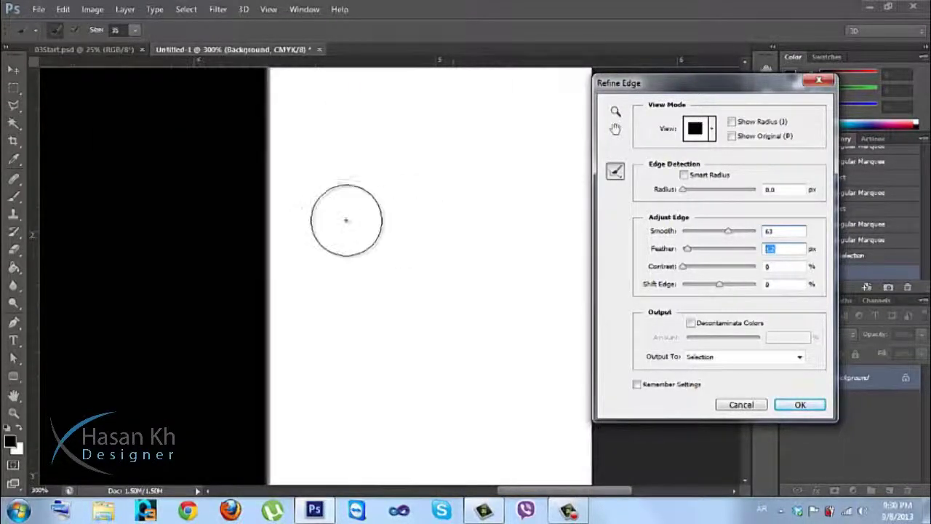
pyautogui.moveTo(686, 248); pyautogui.dragTo(698, 252)
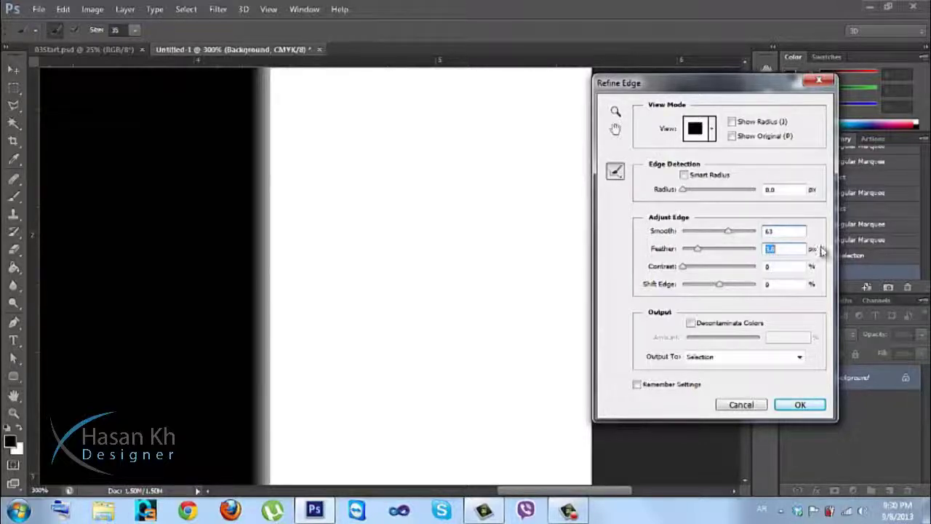
pyautogui.moveTo(697, 249)
pyautogui.mouseDown()
pyautogui.moveTo(721, 251)
pyautogui.moveTo(680, 249)
pyautogui.moveTo(713, 250)
pyautogui.moveTo(688, 252)
pyautogui.mouseUp()
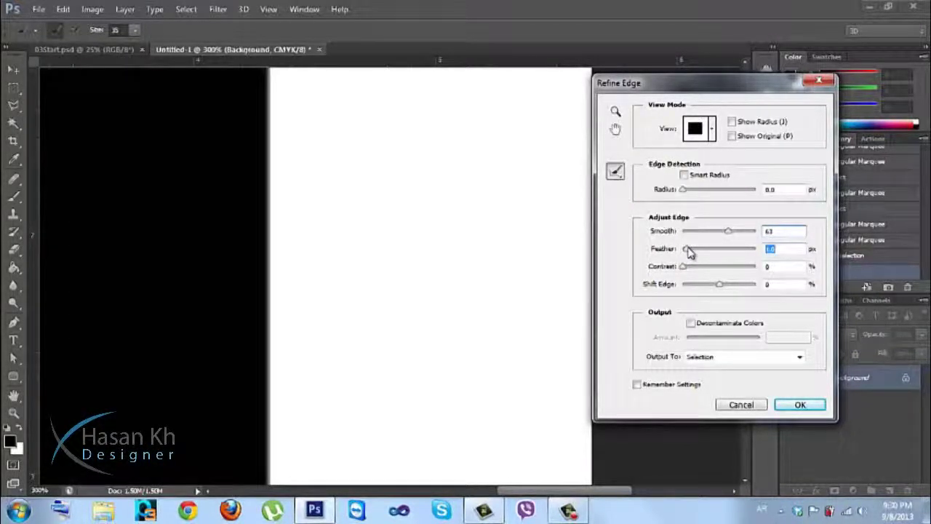
# Examine the softened pixels along the black rectangle's right edge at magnifications up to 3200%.
pyautogui.hotkey('ctrl', '+')
pyautogui.hotkey('ctrl', '+')
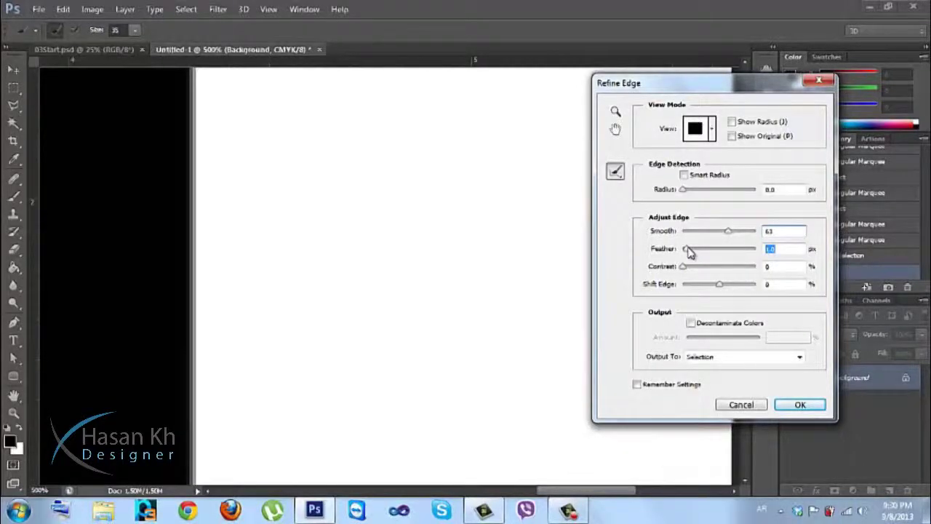
pyautogui.keyDown('ctrl'); pyautogui.click(427, 285); pyautogui.keyUp('ctrl')
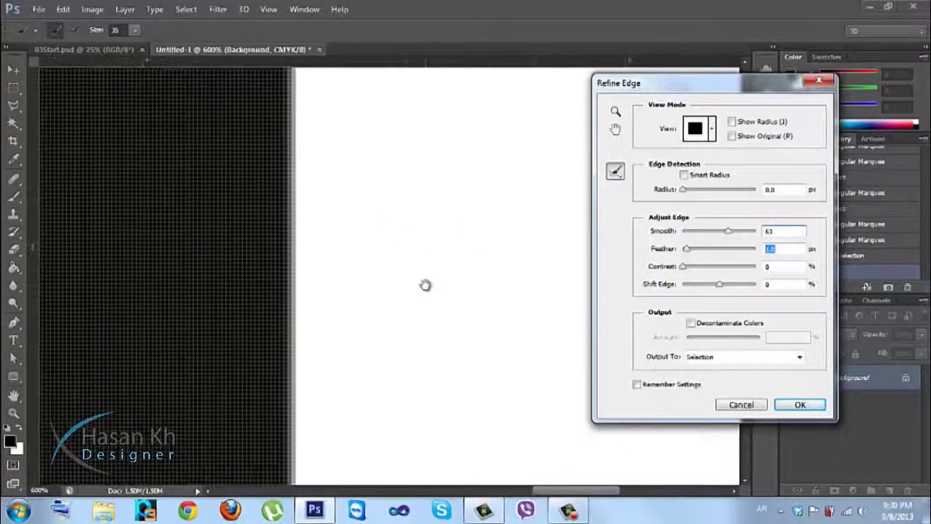
pyautogui.hotkey('ctrl', '+')
pyautogui.hotkey('ctrl', '+')
pyautogui.hotkey('ctrl', '+')
pyautogui.hotkey('ctrl', '+')
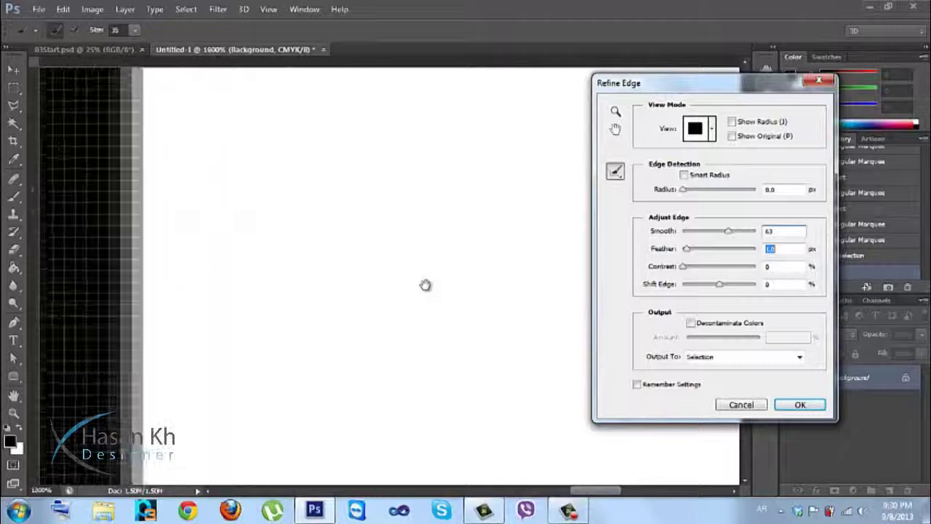
pyautogui.hotkey('ctrl', '+')
pyautogui.hotkey('ctrl', '+')
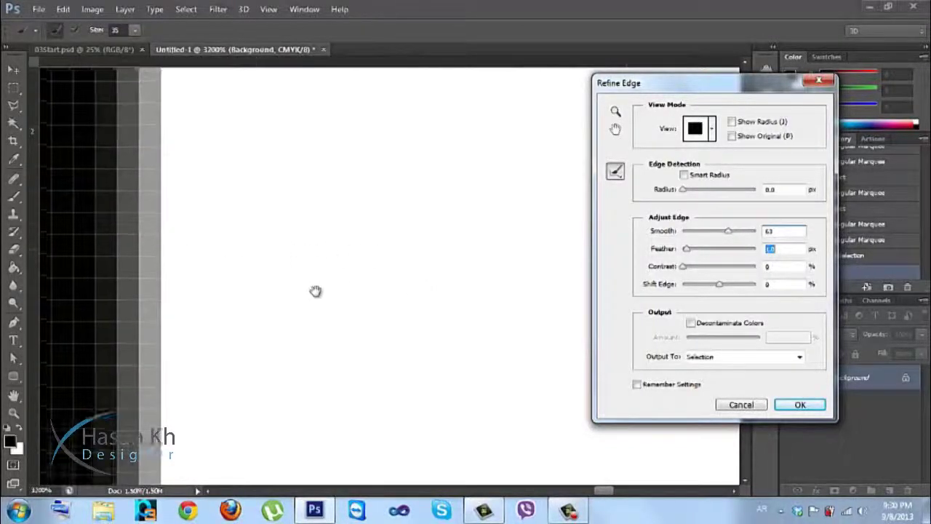
# Set the selection's Feather to 2.6 px and check the softened right edge of the black rectangle.
pyautogui.moveTo(315, 291); pyautogui.dragTo(390, 308)
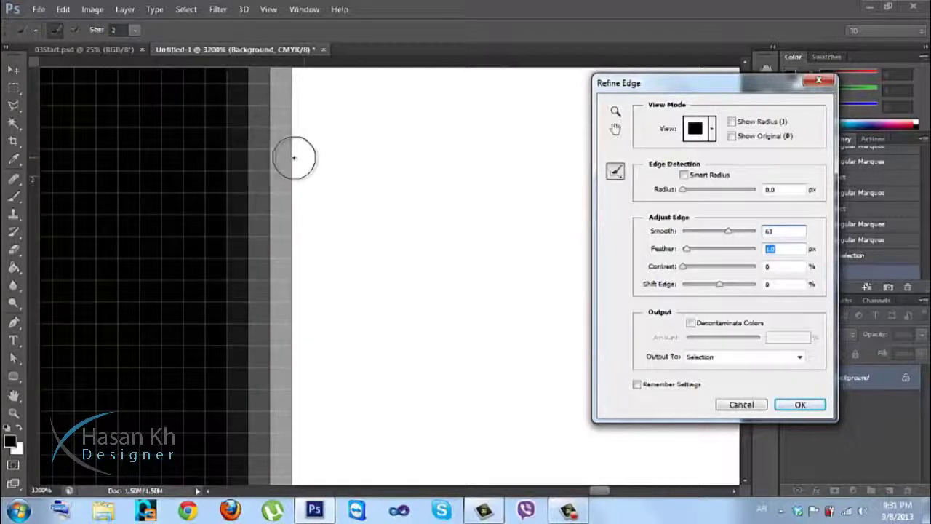
pyautogui.moveTo(687, 249)
pyautogui.mouseDown()
pyautogui.moveTo(696, 256)
pyautogui.moveTo(687, 255)
pyautogui.mouseUp()
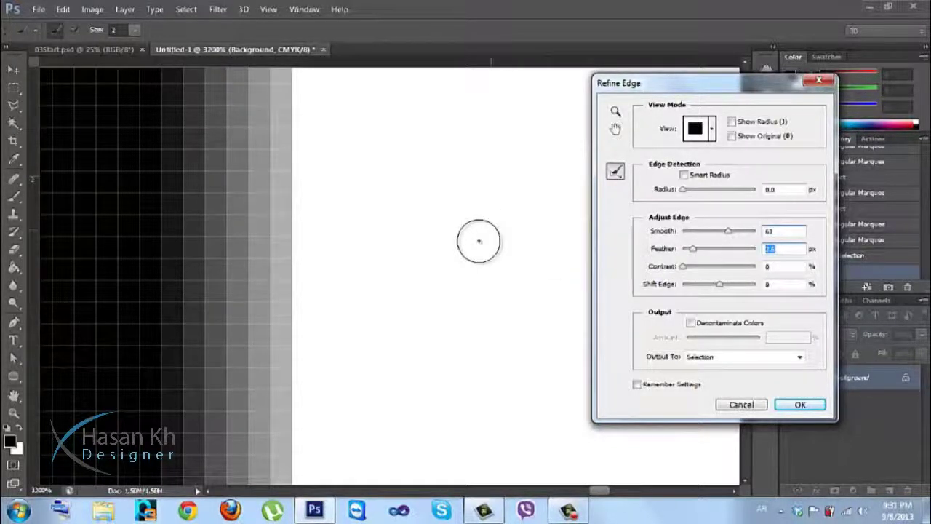
pyautogui.hotkey('ctrl', '-')
pyautogui.hotkey('ctrl', '-')
pyautogui.hotkey('ctrl', '-')
pyautogui.hotkey('ctrl', '-')
pyautogui.hotkey('ctrl', '-')
pyautogui.hotkey('ctrl', '-')
pyautogui.hotkey('ctrl', '-')
pyautogui.hotkey('ctrl', '-')
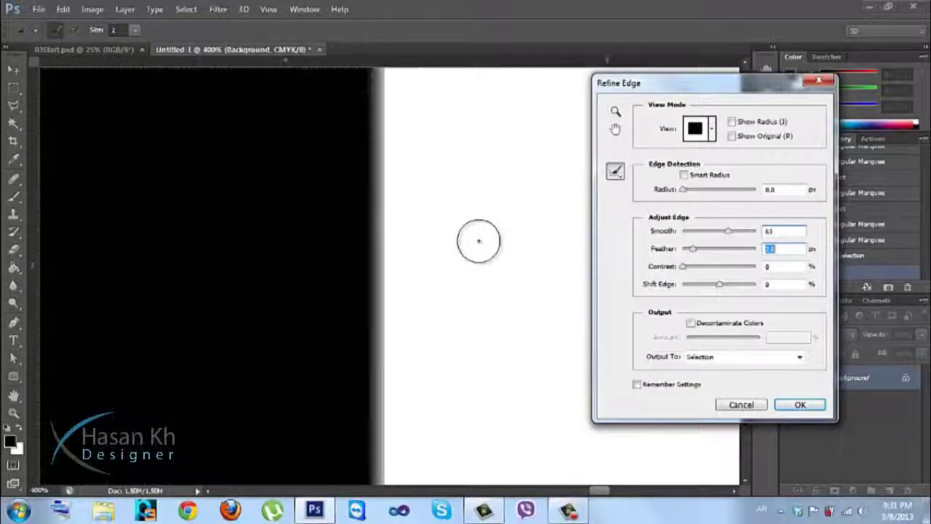
pyautogui.hotkey('ctrl', '-')
pyautogui.hotkey('ctrl', '-')
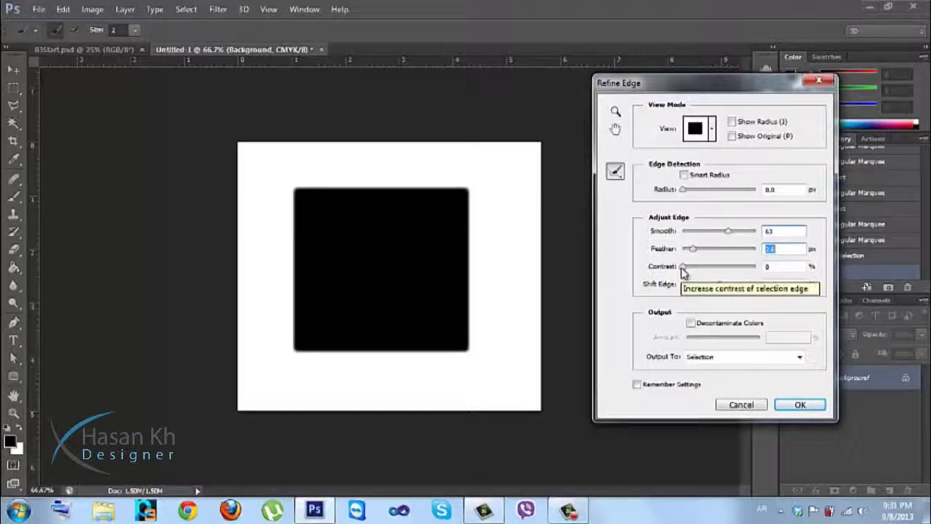
# Try a slight Contrast increase on the feathered selection and examine the pixels along the rectangle's right edge at up to 3200% magnification.
pyautogui.moveTo(682, 271)
pyautogui.mouseDown()
pyautogui.moveTo(704, 271)
pyautogui.moveTo(687, 271)
pyautogui.mouseUp()
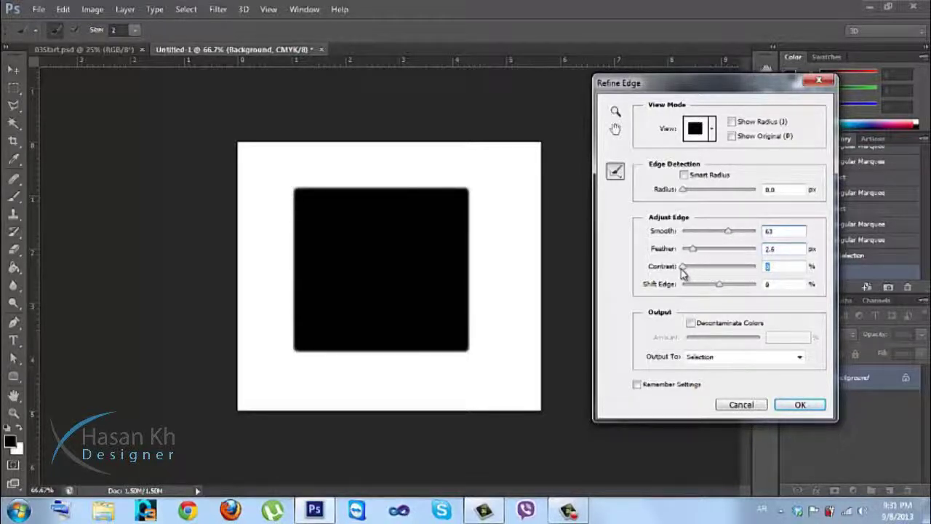
pyautogui.moveTo(684, 271); pyautogui.dragTo(691, 271)
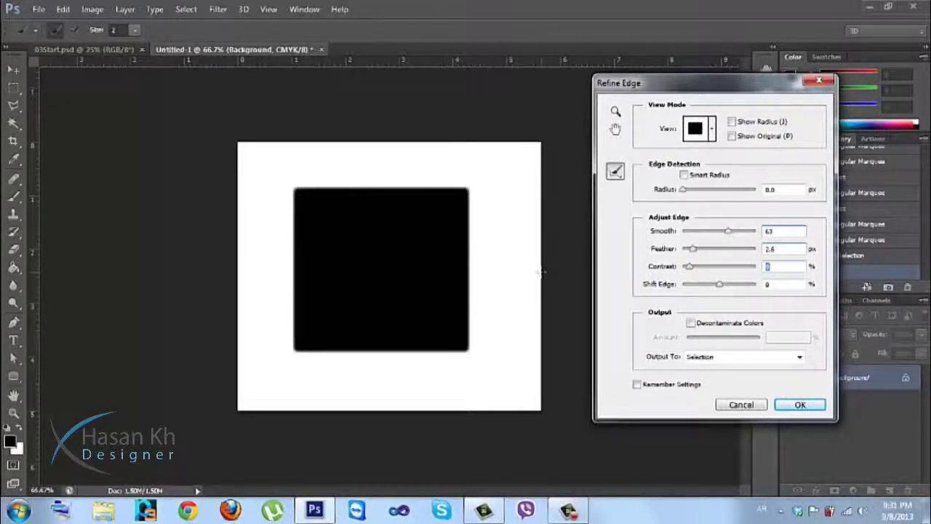
pyautogui.hotkey('ctrl', '+')
pyautogui.hotkey('ctrl', '+')
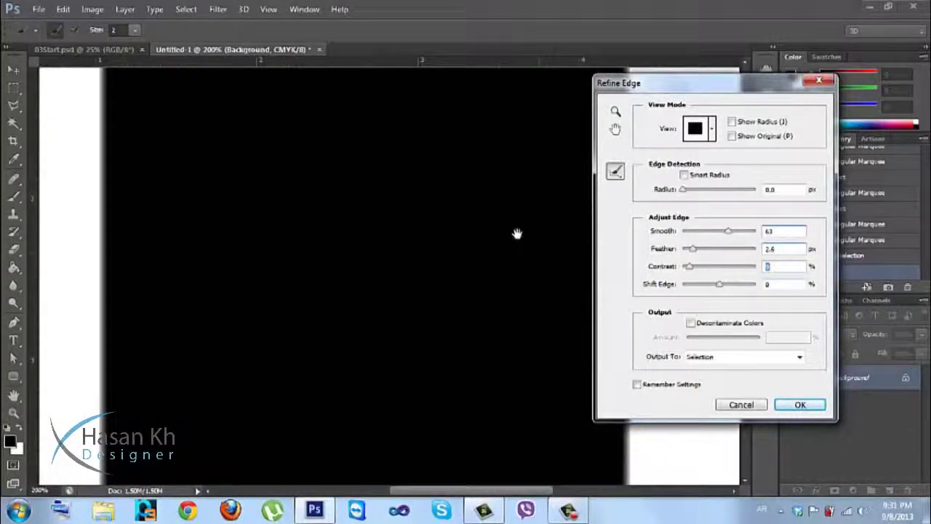
pyautogui.moveTo(517, 233); pyautogui.dragTo(320, 214)
pyautogui.hotkey('ctrl', '+')
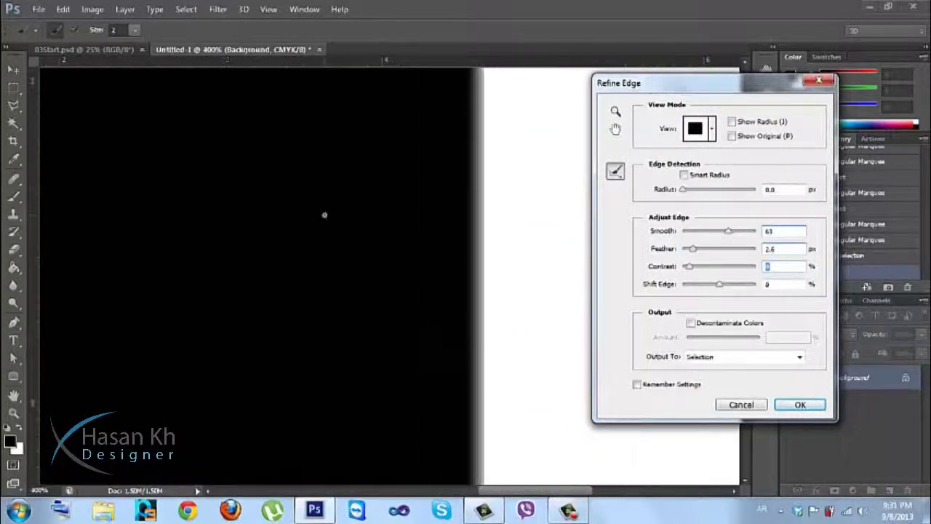
pyautogui.moveTo(433, 204); pyautogui.dragTo(335, 214)
pyautogui.hotkey('ctrl', '+')
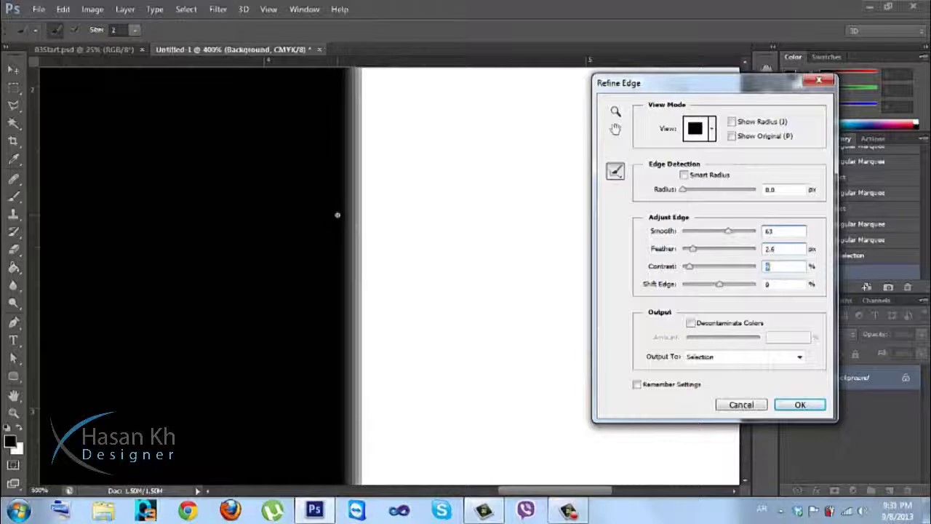
pyautogui.hotkey('ctrl', '+')
pyautogui.hotkey('ctrl', '+')
pyautogui.hotkey('ctrl', '+')
pyautogui.hotkey('ctrl', '+')
pyautogui.hotkey('ctrl', '+')
pyautogui.hotkey('ctrl', '+')
pyautogui.hotkey('ctrl', '+')
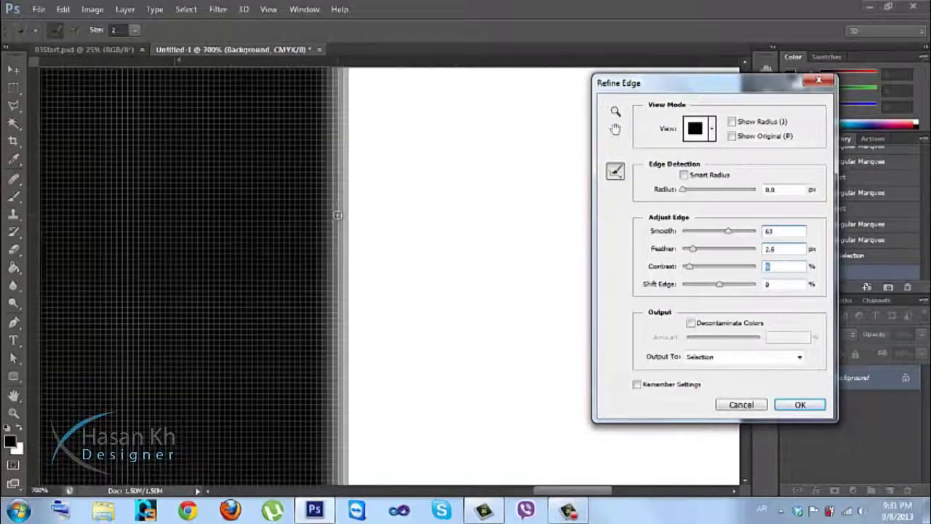
pyautogui.moveTo(191, 202); pyautogui.dragTo(368, 258)
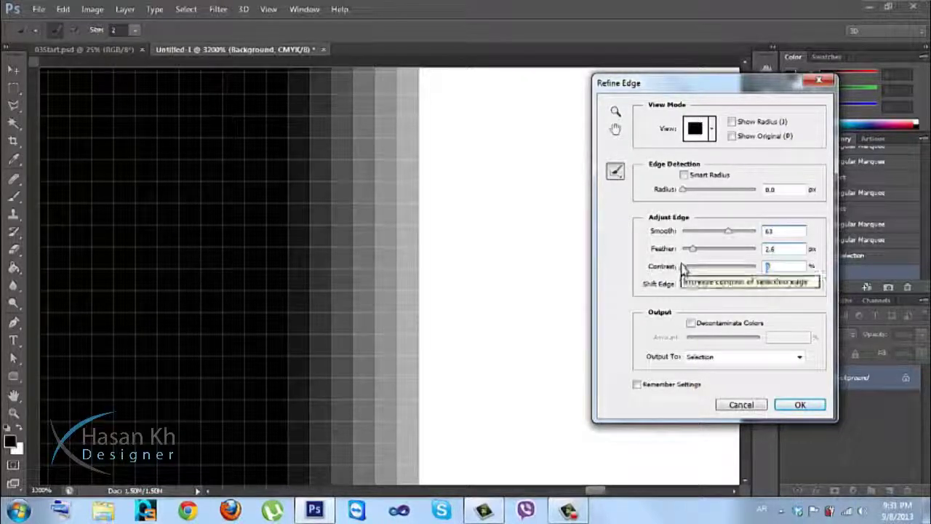
# Try a higher Contrast on the gray edge pixels and lower Contrast back to its minimum.
pyautogui.moveTo(685, 271); pyautogui.dragTo(696, 269)
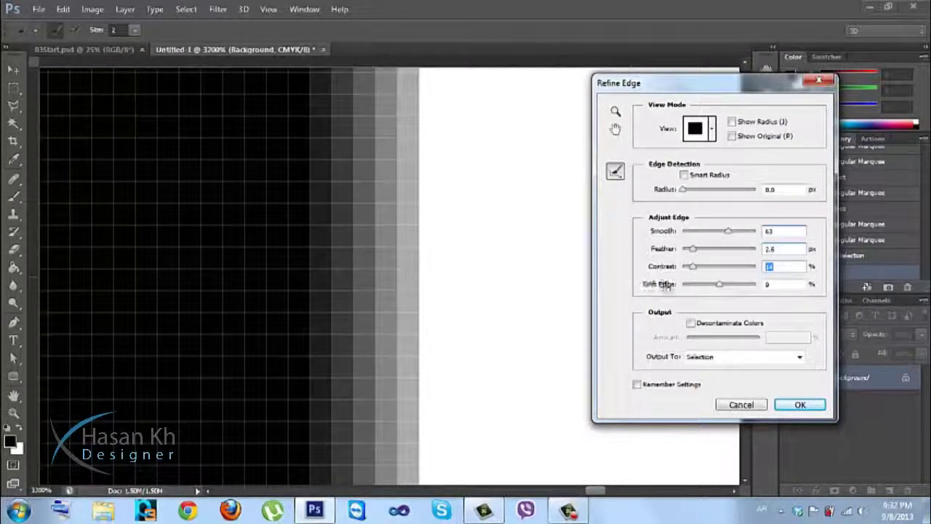
pyautogui.moveTo(689, 273)
pyautogui.mouseDown()
pyautogui.moveTo(760, 271)
pyautogui.moveTo(681, 266)
pyautogui.mouseUp()
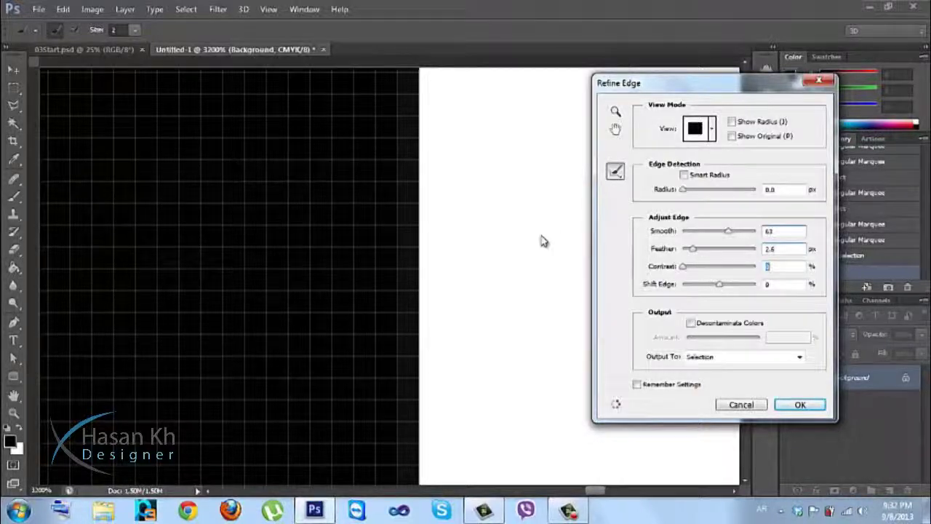
pyautogui.moveTo(424, 149)
pyautogui.mouseDown()
pyautogui.moveTo(405, 158)
pyautogui.moveTo(380, 357)
pyautogui.moveTo(343, 158)
pyautogui.moveTo(352, 255)
pyautogui.moveTo(366, 287)
pyautogui.moveTo(372, 189)
pyautogui.moveTo(359, 366)
pyautogui.moveTo(370, 137)
pyautogui.moveTo(361, 395)
pyautogui.moveTo(325, 83)
pyautogui.moveTo(359, 364)
pyautogui.moveTo(412, 193)
pyautogui.moveTo(401, 366)
pyautogui.moveTo(381, 120)
pyautogui.moveTo(386, 370)
pyautogui.moveTo(377, 212)
pyautogui.moveTo(385, 370)
pyautogui.moveTo(381, 303)
pyautogui.moveTo(397, 248)
pyautogui.moveTo(397, 391)
pyautogui.mouseUp()
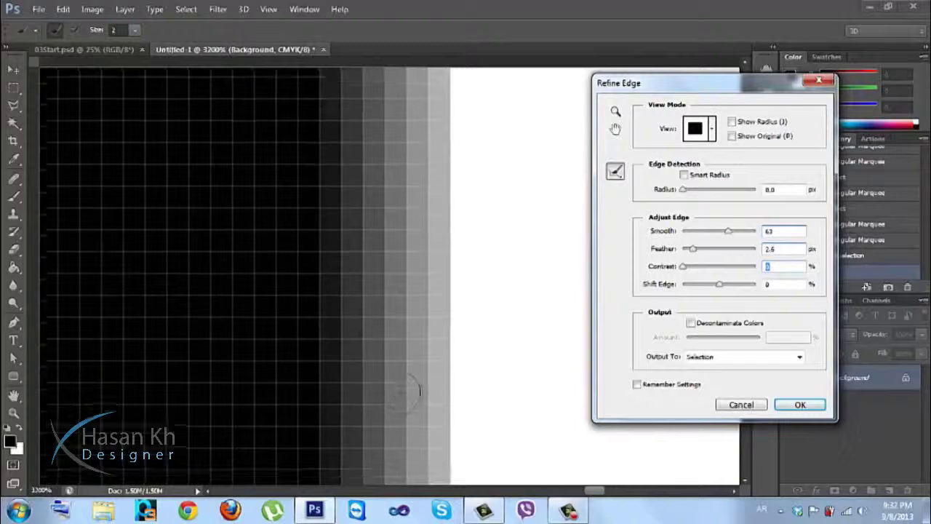
# Try stronger Contrast on the rectangle's upper-right corner and set Contrast to 21%.
pyautogui.scroll(-6, 398, 393)
pyautogui.scroll(-1, 399, 393)
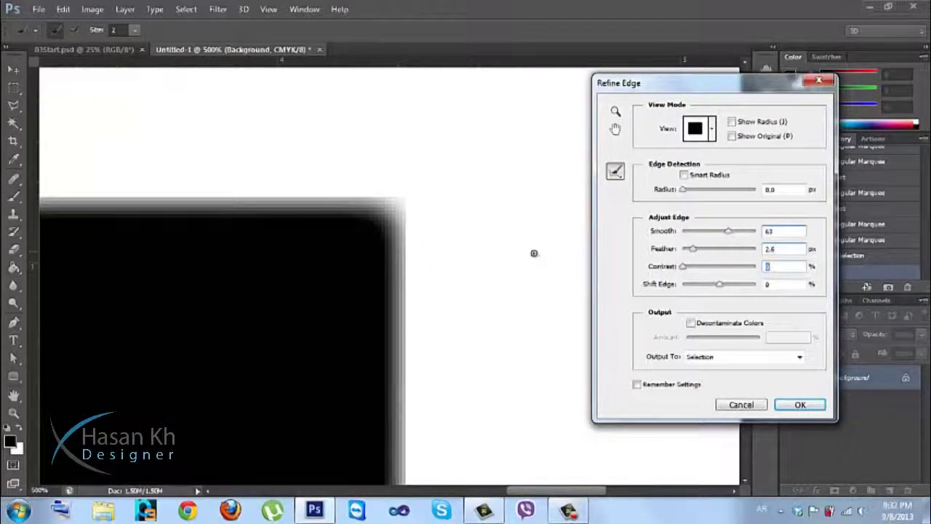
pyautogui.moveTo(685, 267); pyautogui.dragTo(720, 272)
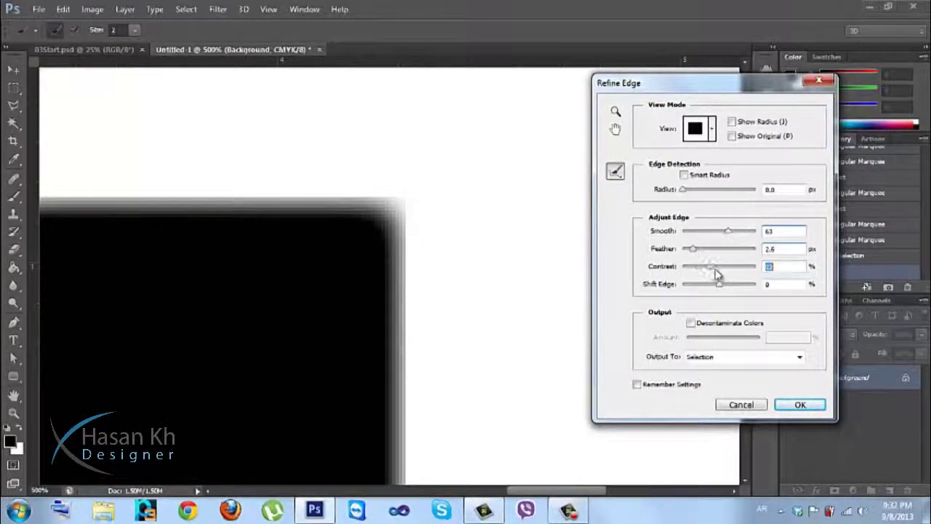
pyautogui.moveTo(713, 271); pyautogui.dragTo(699, 270)
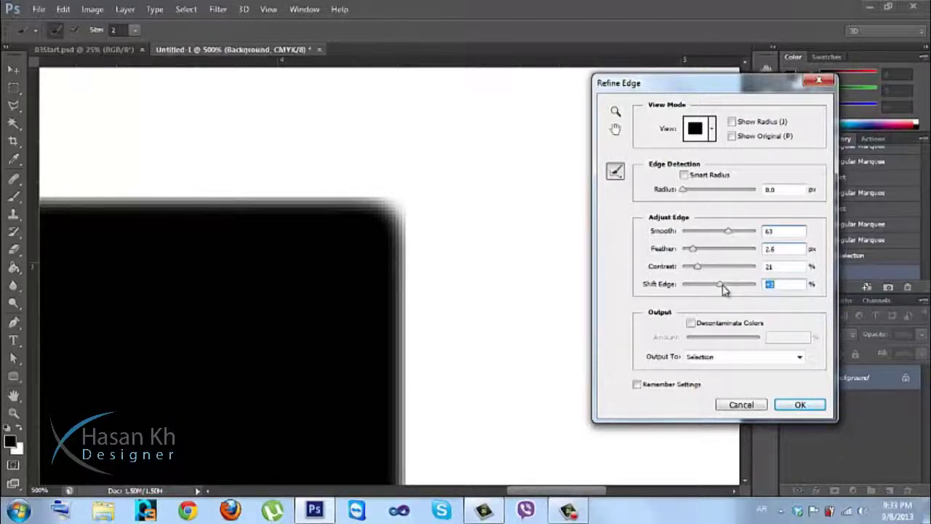
# Try expanding the selection edge outward at the rectangle's upper-right corner with Shift Edge at +35%.
pyautogui.hotkey('ctrl', '+')
pyautogui.hotkey('ctrl', '+')
pyautogui.moveTo(724, 290); pyautogui.dragTo(735, 290)
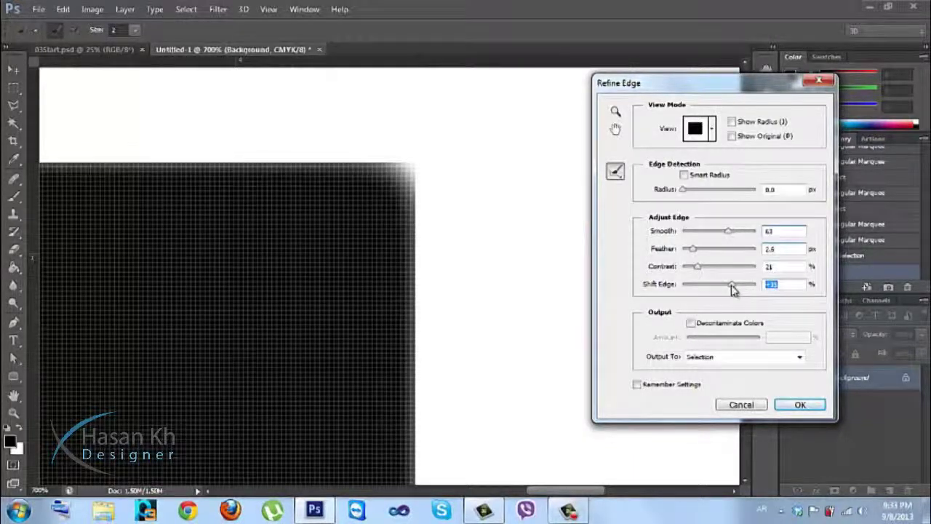
pyautogui.hotkey('ctrl', '-')
pyautogui.hotkey('ctrl', '-')
pyautogui.hotkey('ctrl', '-')
pyautogui.hotkey('ctrl', '-')
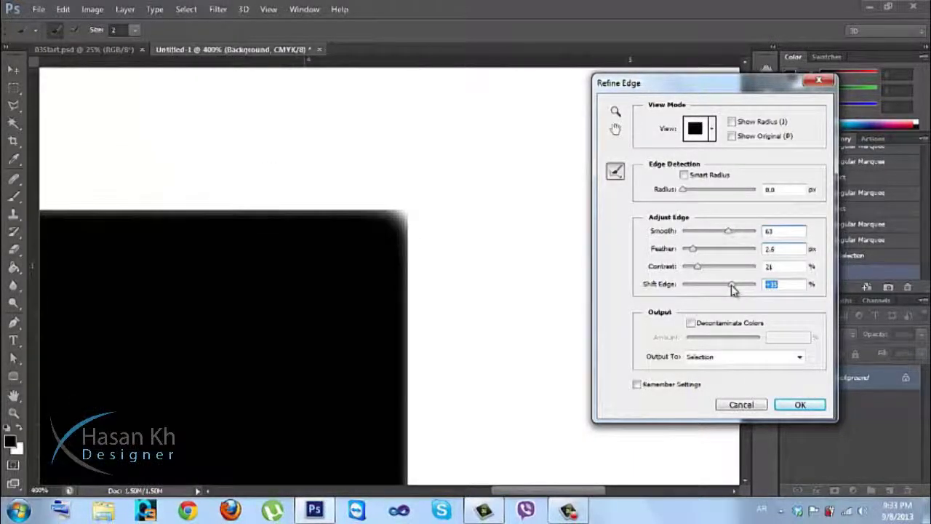
# Try contracting the selection edge with Shift Edge at -57%, and return Shift Edge to about zero.
pyautogui.moveTo(733, 290); pyautogui.dragTo(691, 291)
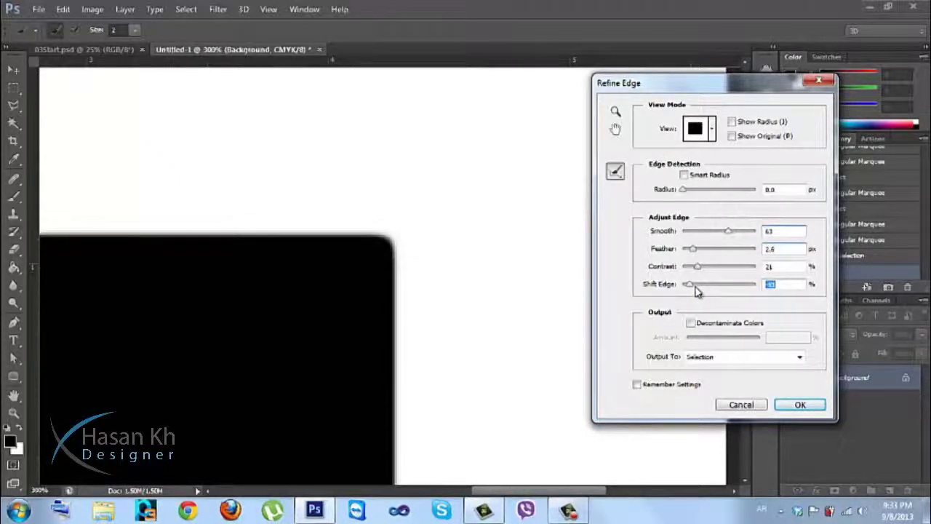
pyautogui.moveTo(694, 291); pyautogui.dragTo(702, 291)
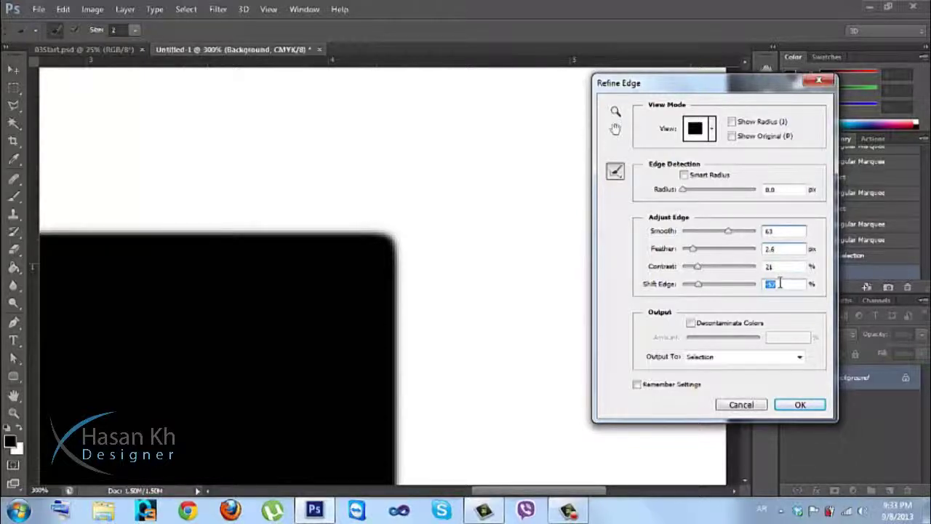
pyautogui.click(719, 285)
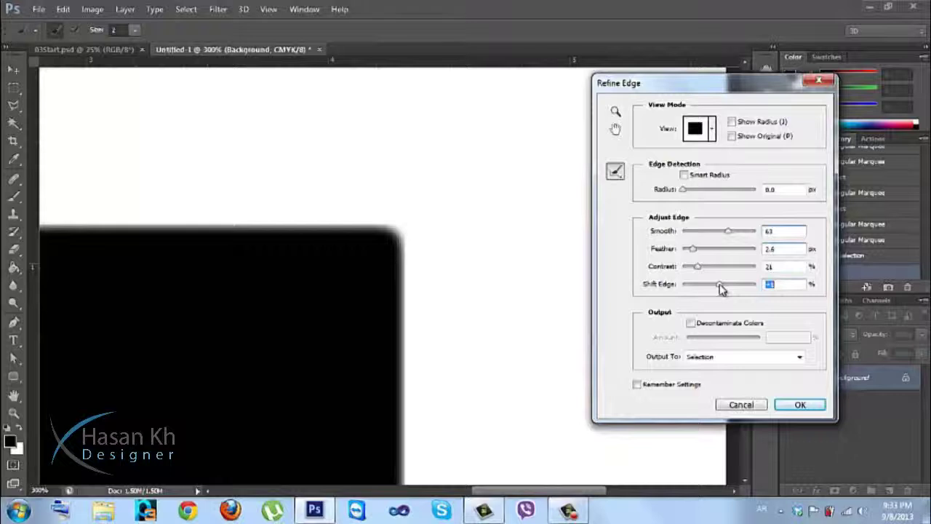
pyautogui.click(718, 286)
# Contract the selection edge with Shift Edge at about -64% and apply the Refine Edge settings.
pyautogui.moveTo(718, 288); pyautogui.dragTo(696, 287)
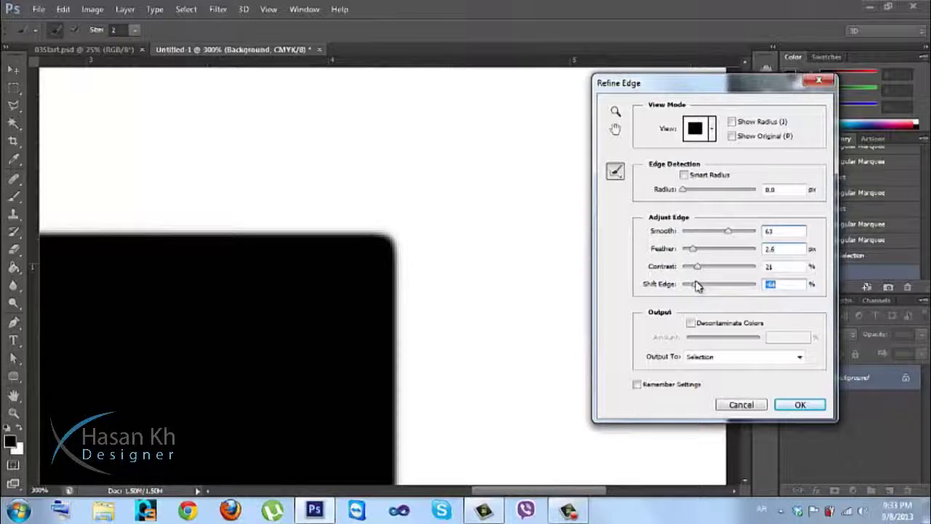
pyautogui.hotkey('ctrl', '-')
pyautogui.hotkey('ctrl', '-')
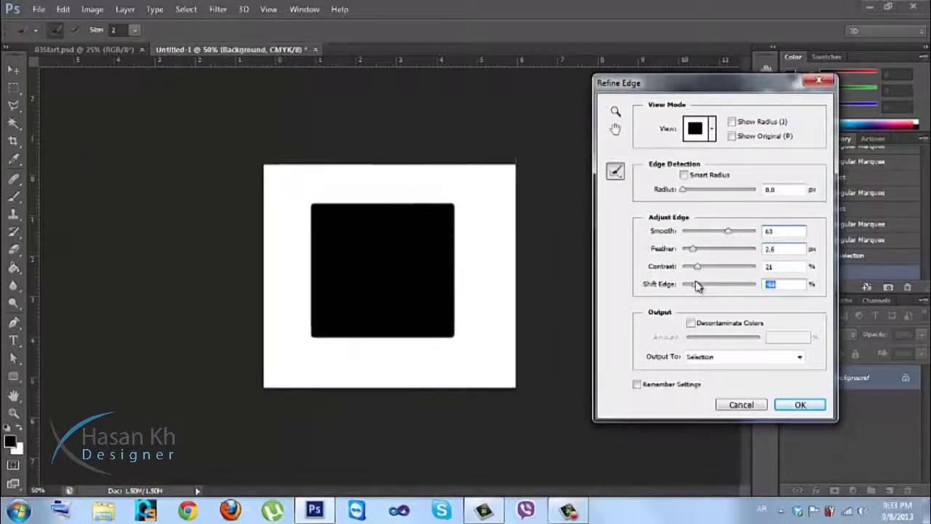
pyautogui.press('Return')
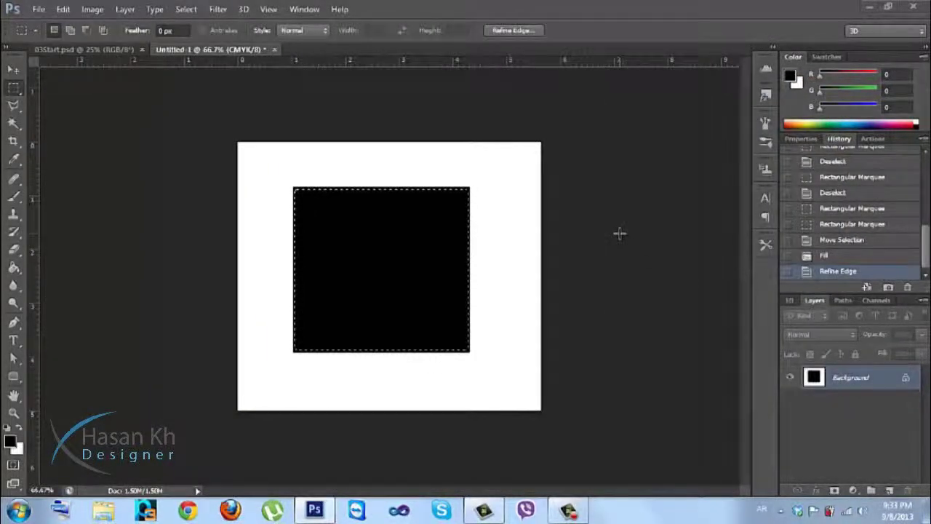
# Examine the gap between the refined selection outline and the black rectangle's right edge at up to 700% magnification.
pyautogui.hotkey('ctrl', '+')
pyautogui.hotkey('ctrl', '+')
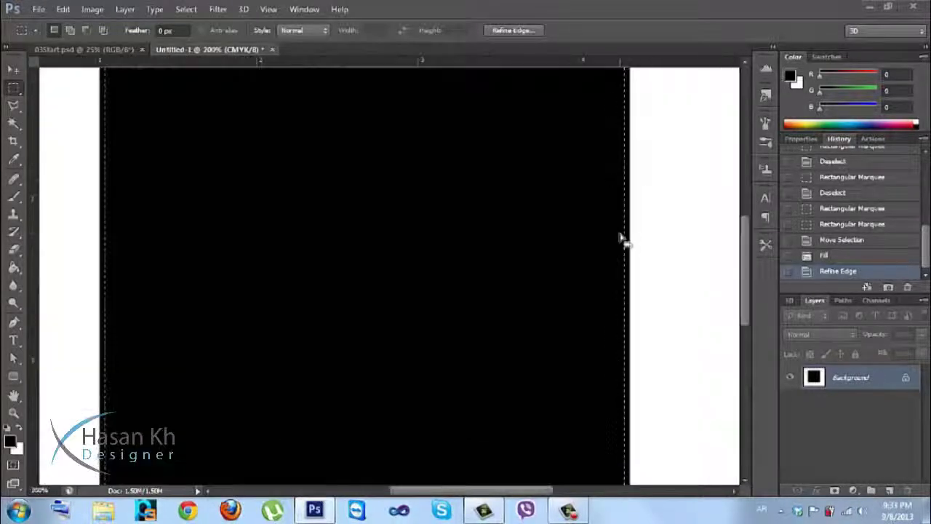
pyautogui.moveTo(615, 231); pyautogui.dragTo(508, 262)
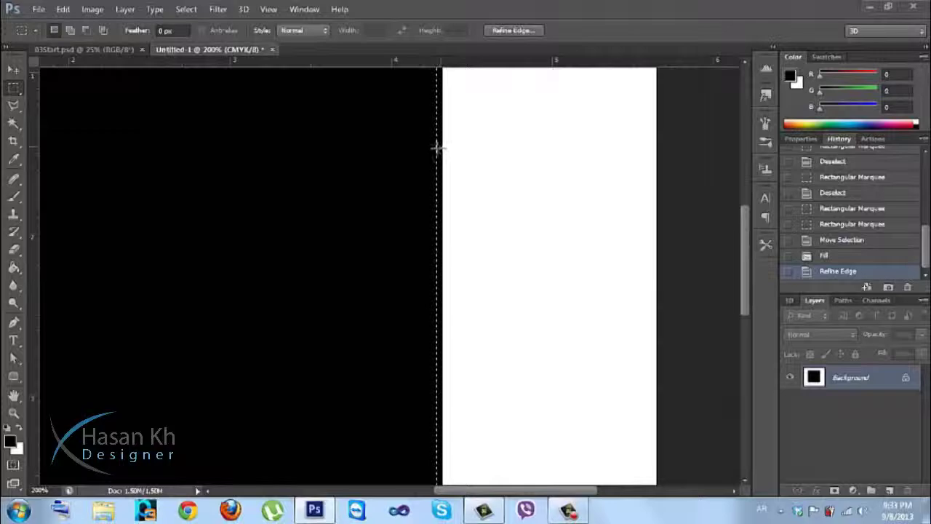
pyautogui.hotkey('ctrl', '+')
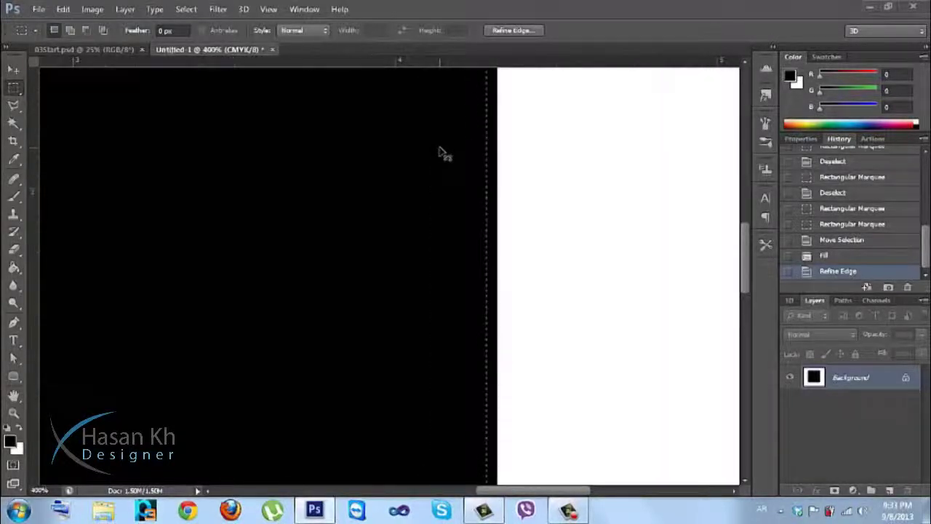
pyautogui.hotkey('ctrl', '+')
pyautogui.hotkey('ctrl', '+')
pyautogui.moveTo(574, 165); pyautogui.dragTo(524, 168)
pyautogui.hotkey('ctrl', '+')
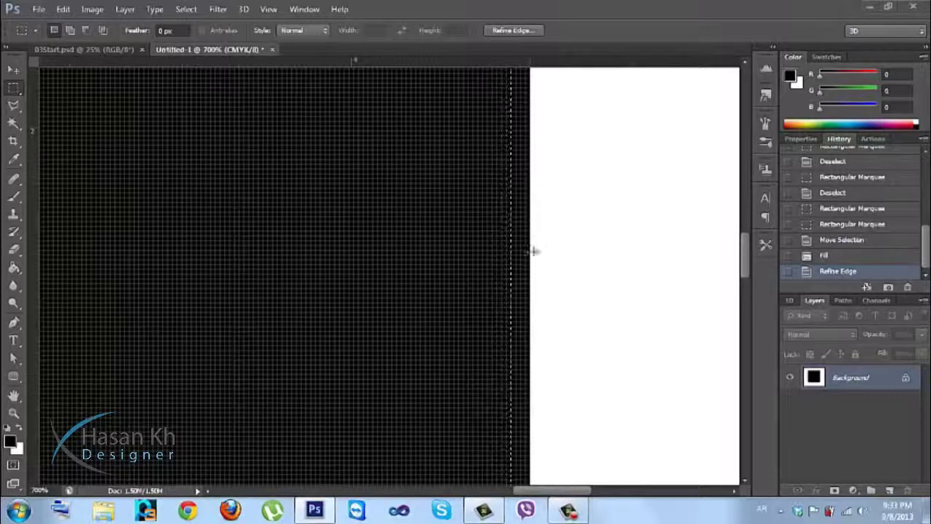
pyautogui.hotkey('ctrl', '-')
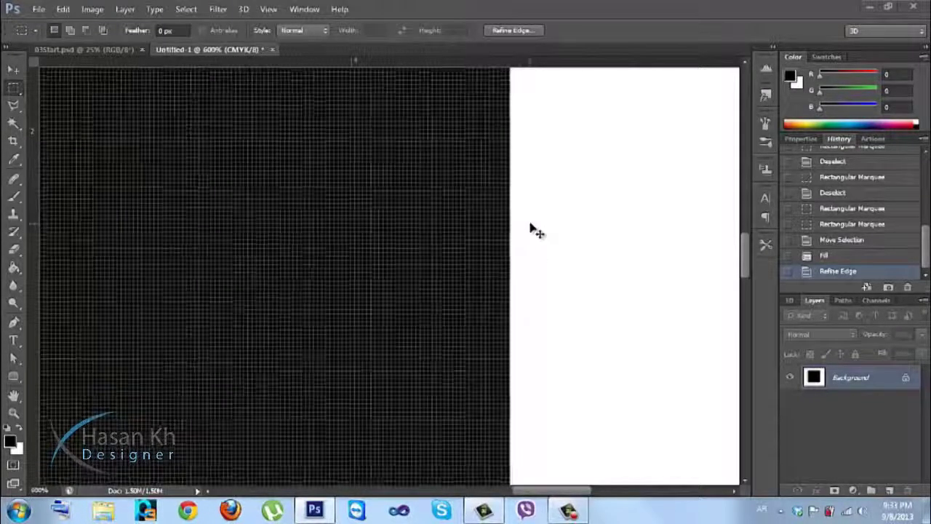
pyautogui.hotkey('ctrl', 'h')
pyautogui.hotkey('ctrl', '-')
pyautogui.hotkey('ctrl', '-')
pyautogui.hotkey('ctrl', '-')
pyautogui.hotkey('ctrl', '-')
pyautogui.hotkey('ctrl', '-')
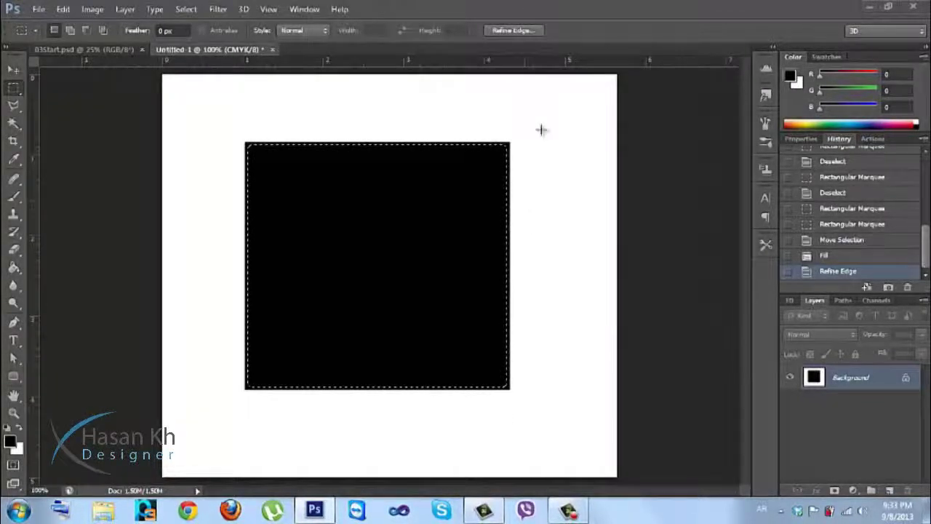
# Reopen Refine Edge for the current selection, try a small edge-detection Radius, and return Radius to 0.0 px.
pyautogui.click(513, 30)
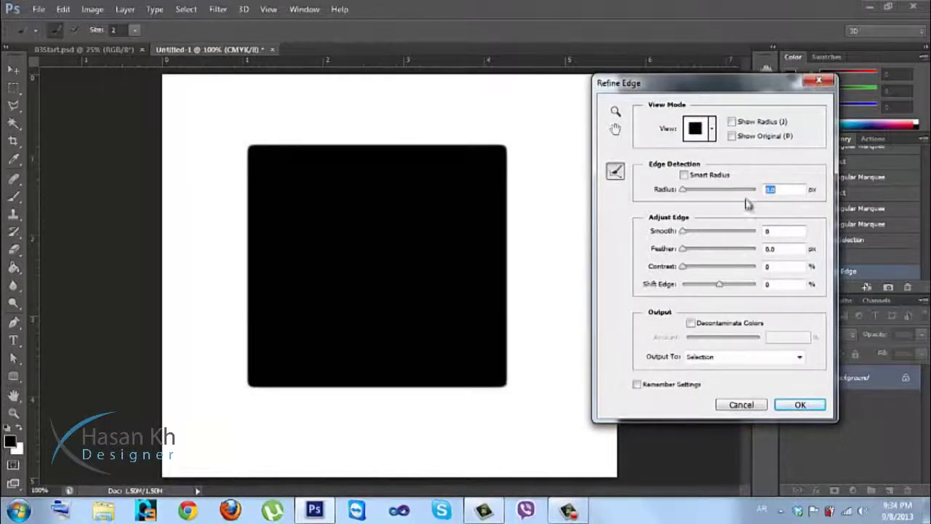
pyautogui.moveTo(682, 191)
pyautogui.mouseDown()
pyautogui.moveTo(751, 185)
pyautogui.moveTo(731, 195)
pyautogui.moveTo(686, 191)
pyautogui.mouseUp()
pyautogui.moveTo(685, 190); pyautogui.dragTo(667, 200)
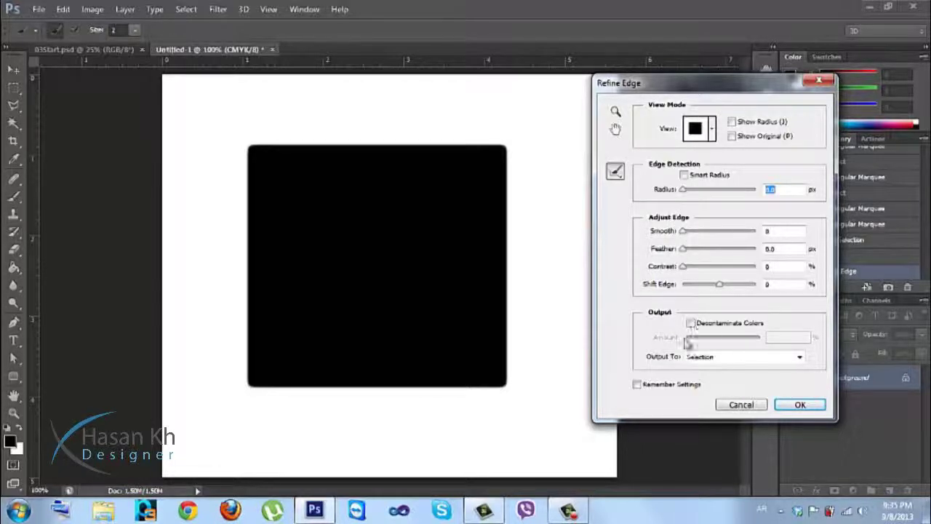
# Review the available Output To destinations for the refined edge and keep Selection.
pyautogui.click(721, 358)
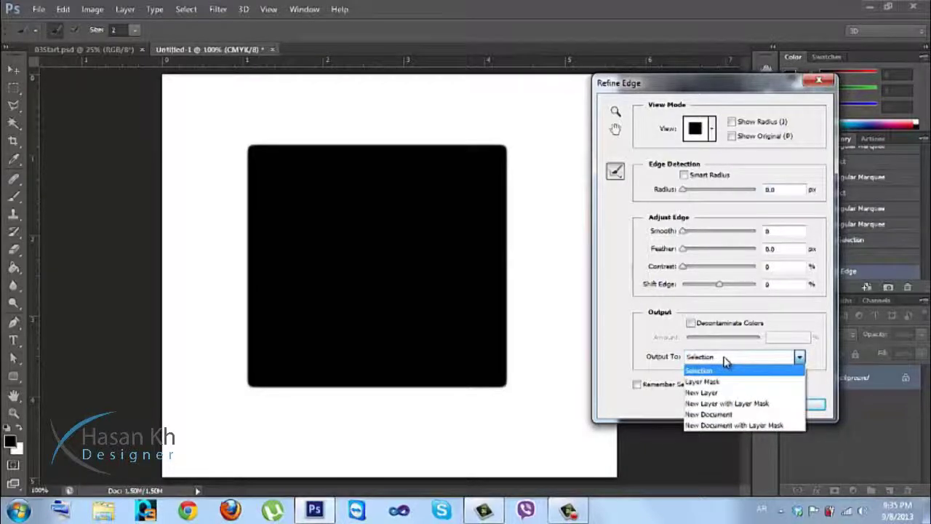
pyautogui.click(721, 362)
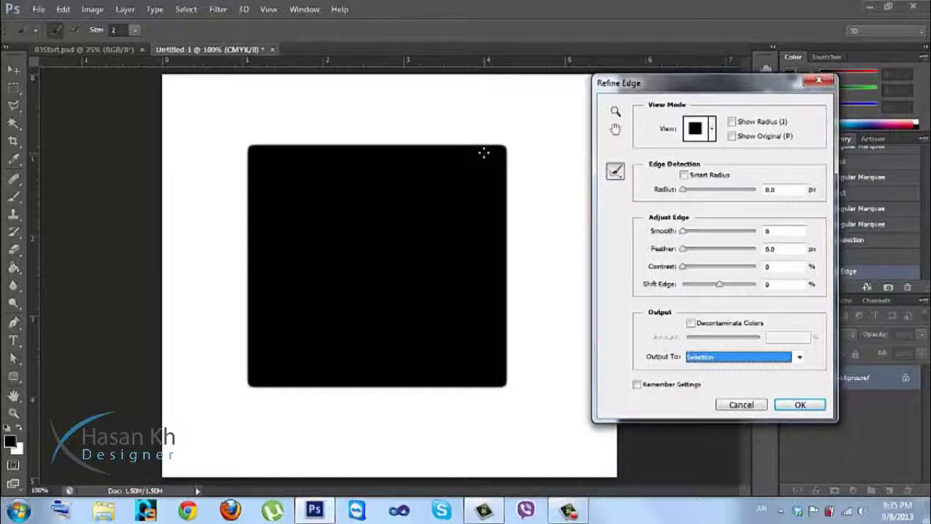
# Set the Refine Edge output to New Layer and apply it to the current selection.
pyautogui.click(752, 358)
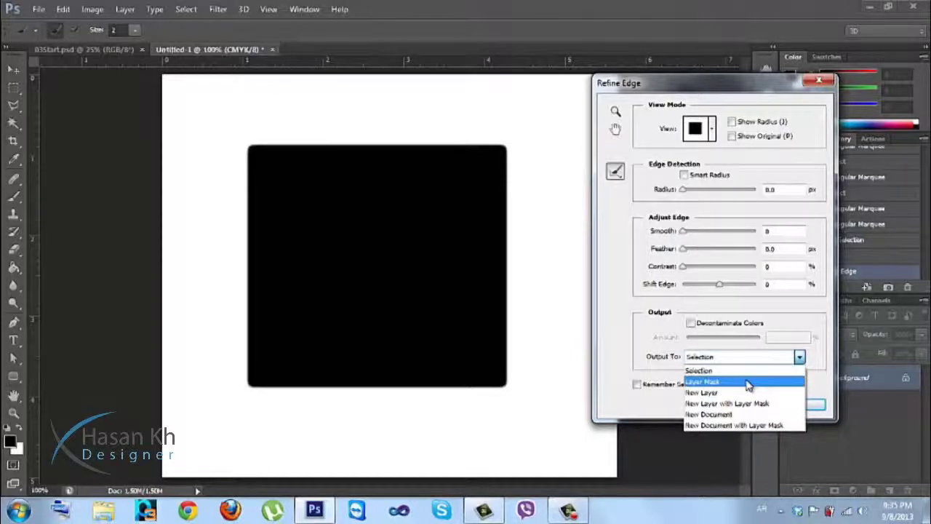
pyautogui.click(739, 393)
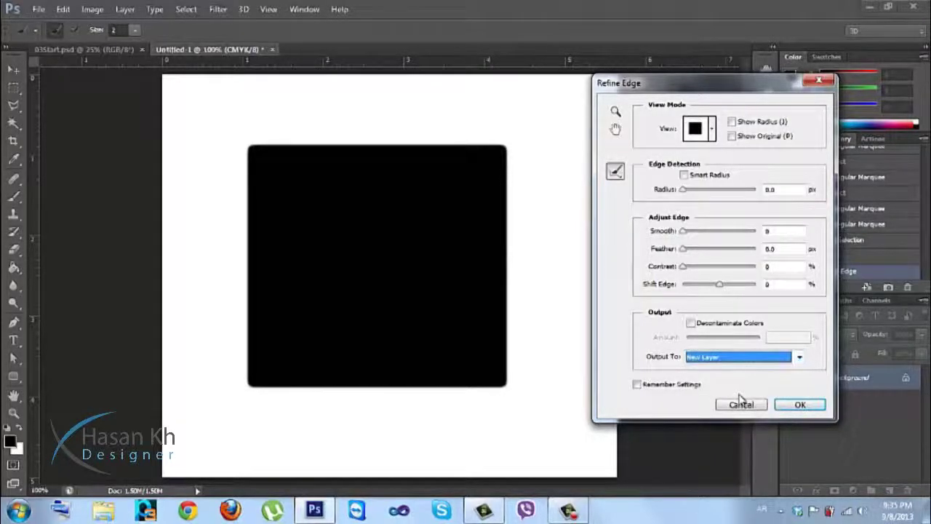
pyautogui.click(786, 406)
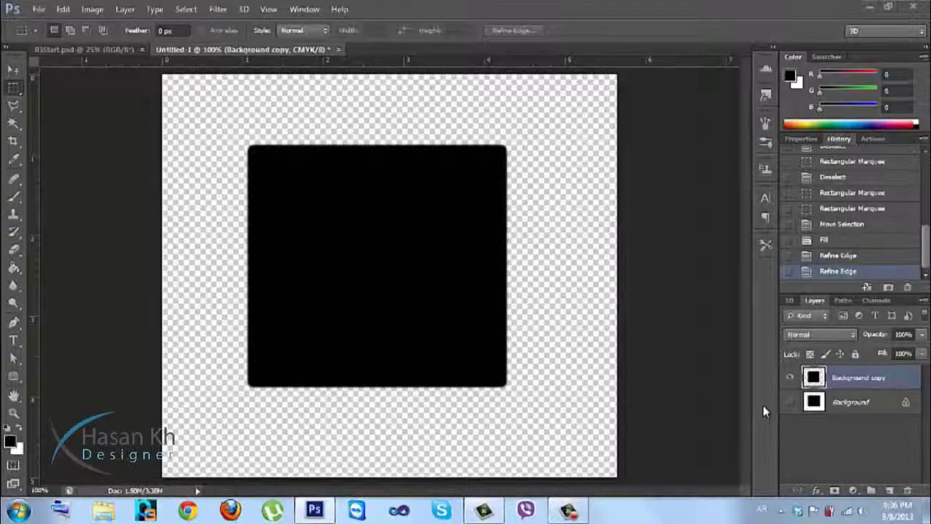
# Undo the new-layer output and the earlier Refine Edge contraction of the selection.
pyautogui.hotkey('ctrl', 'z')
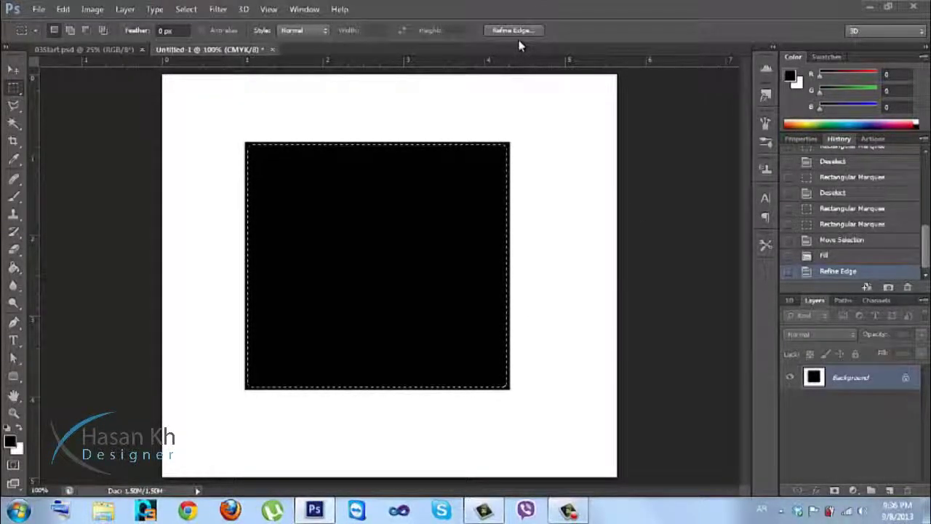
pyautogui.hotkey('ctrl', 'alt', 'z')
# Reopen Refine Edge for the restored selection, review the Output To destinations, and cancel without applying.
pyautogui.click(523, 32)
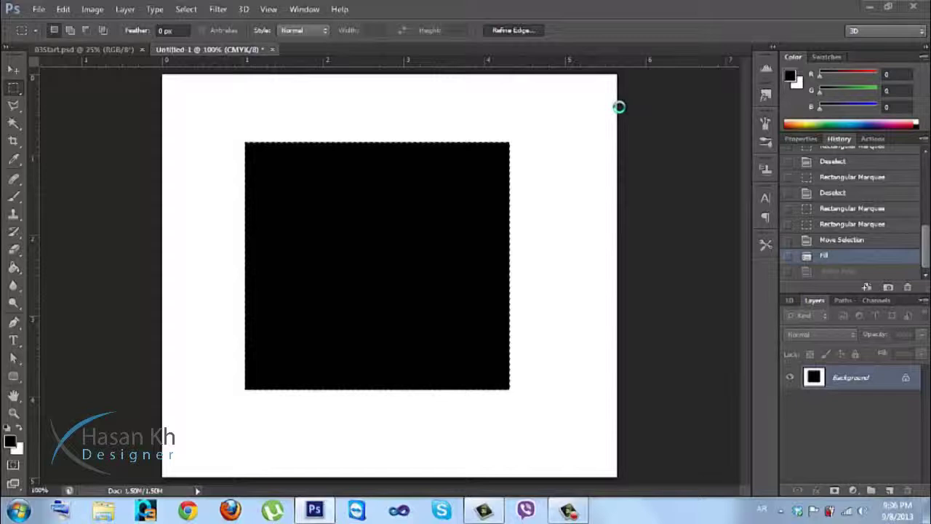
pyautogui.click(725, 360)
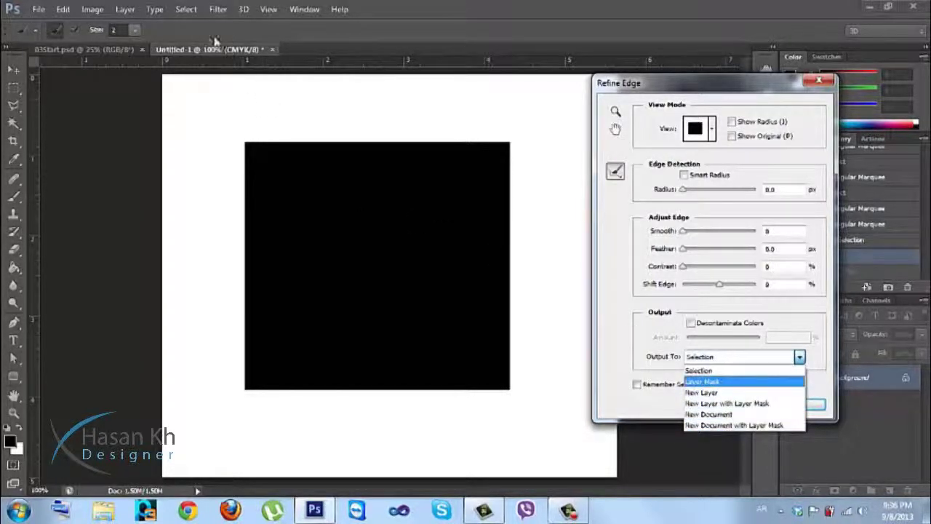
pyautogui.press('Escape')
pyautogui.press('Escape')
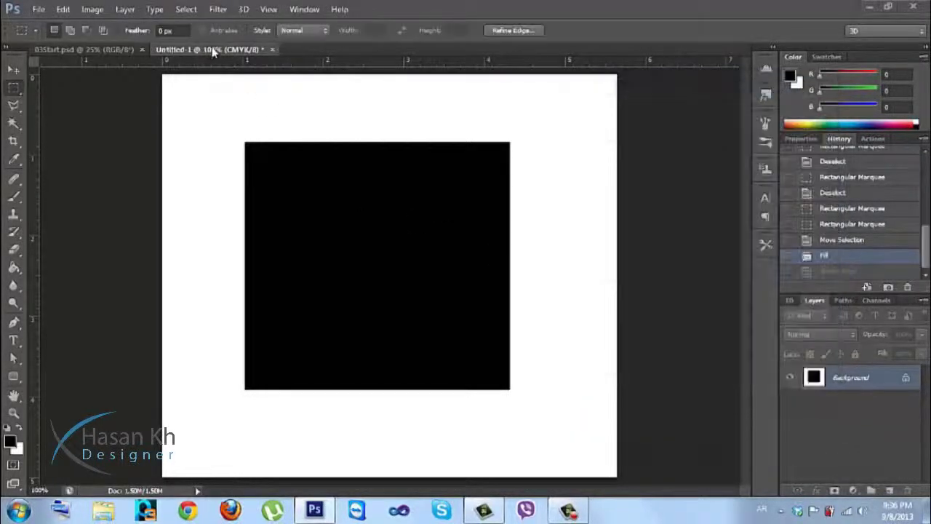
# Deselect the black rectangle and keep the Rectangular Marquee's Feather at 0 px.
pyautogui.moveTo(232, 48); pyautogui.dragTo(211, 57)
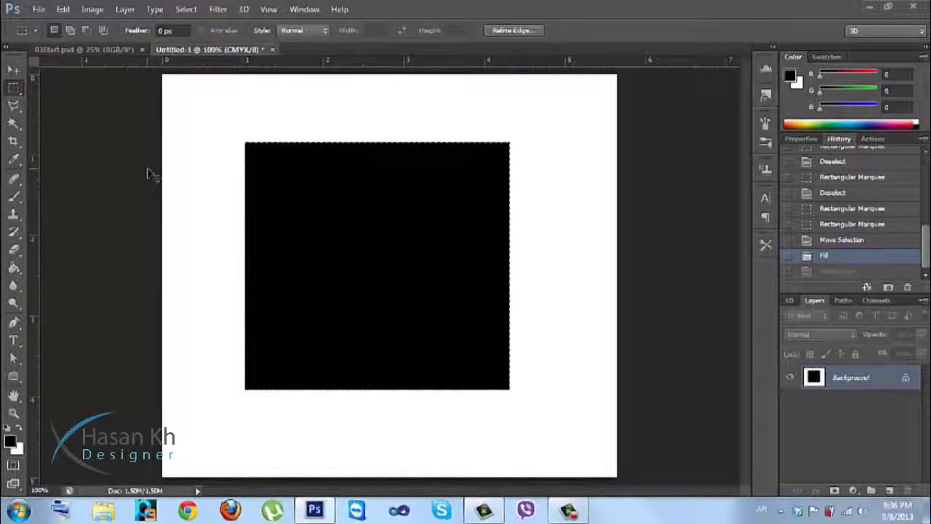
pyautogui.hotkey('ctrl', 'd')
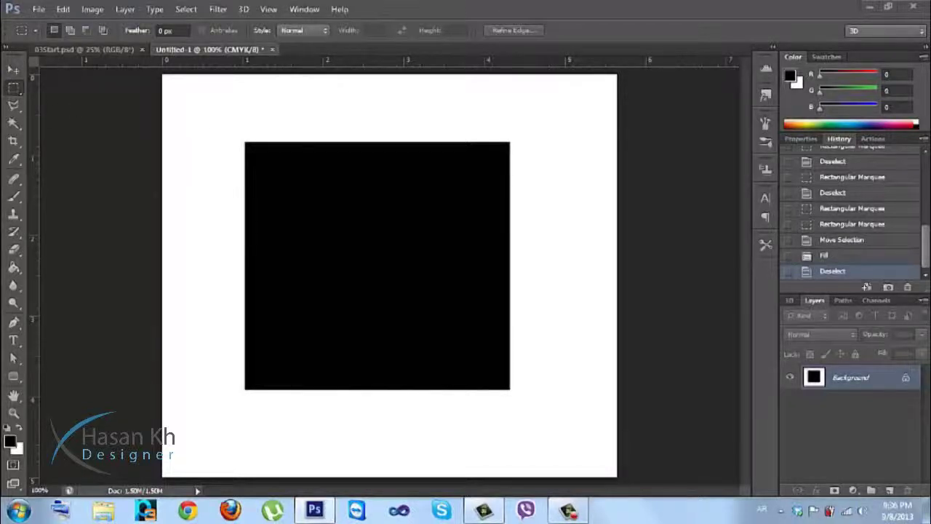
pyautogui.click(160, 31)
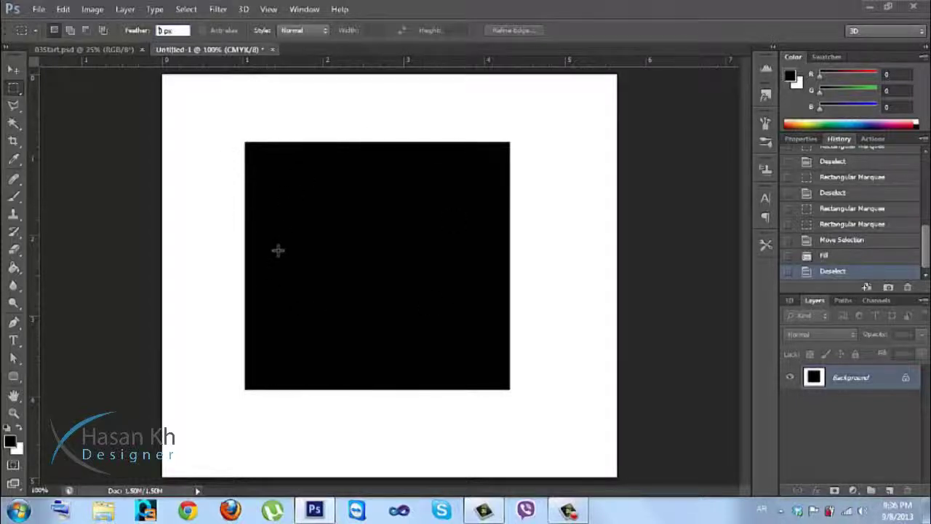
pyautogui.doubleClick(160, 31)
pyautogui.press('Return')
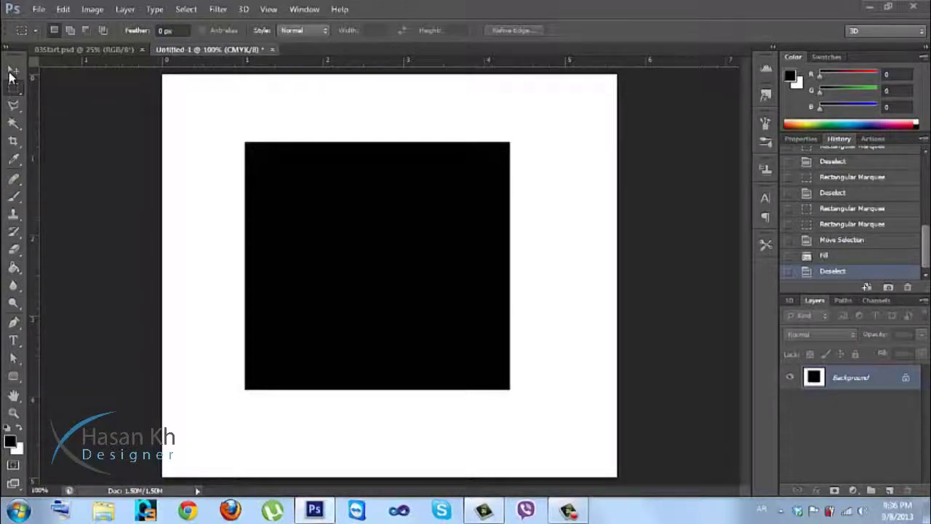
# Draw a freehand Lasso selection looping around and through the black rectangle, and deselect it.
pyautogui.click(14, 107)
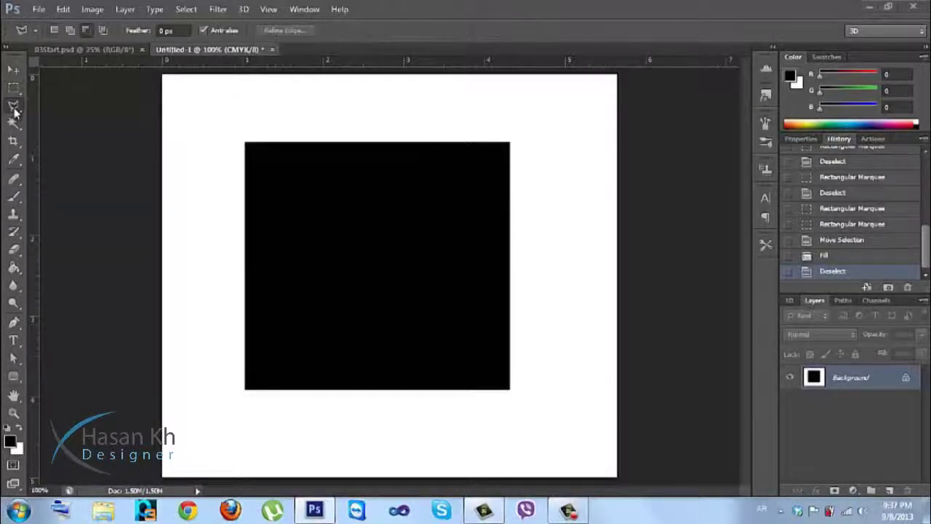
pyautogui.click(66, 104)
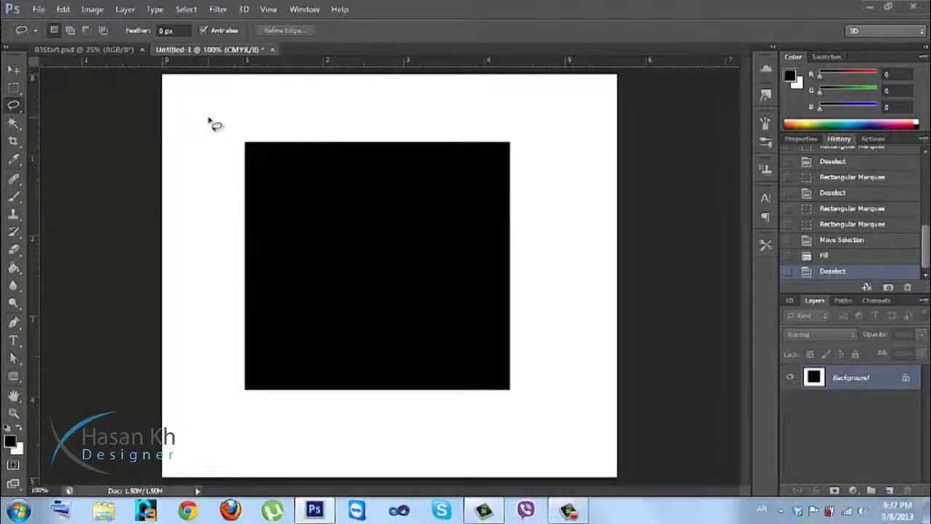
pyautogui.moveTo(210, 116)
pyautogui.mouseDown()
pyautogui.moveTo(436, 102)
pyautogui.moveTo(487, 106)
pyautogui.moveTo(523, 131)
pyautogui.moveTo(544, 264)
pyautogui.moveTo(545, 341)
pyautogui.moveTo(531, 387)
pyautogui.moveTo(493, 411)
pyautogui.moveTo(300, 400)
pyautogui.moveTo(298, 329)
pyautogui.moveTo(339, 245)
pyautogui.moveTo(398, 208)
pyautogui.moveTo(422, 154)
pyautogui.moveTo(334, 165)
pyautogui.moveTo(237, 270)
pyautogui.moveTo(212, 221)
pyautogui.moveTo(211, 182)
pyautogui.mouseUp()
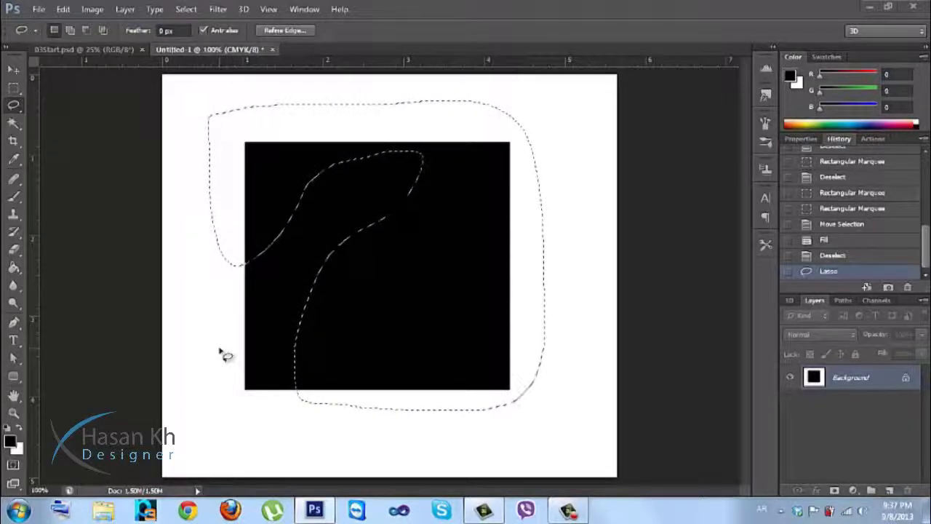
pyautogui.hotkey('ctrl', 'd')
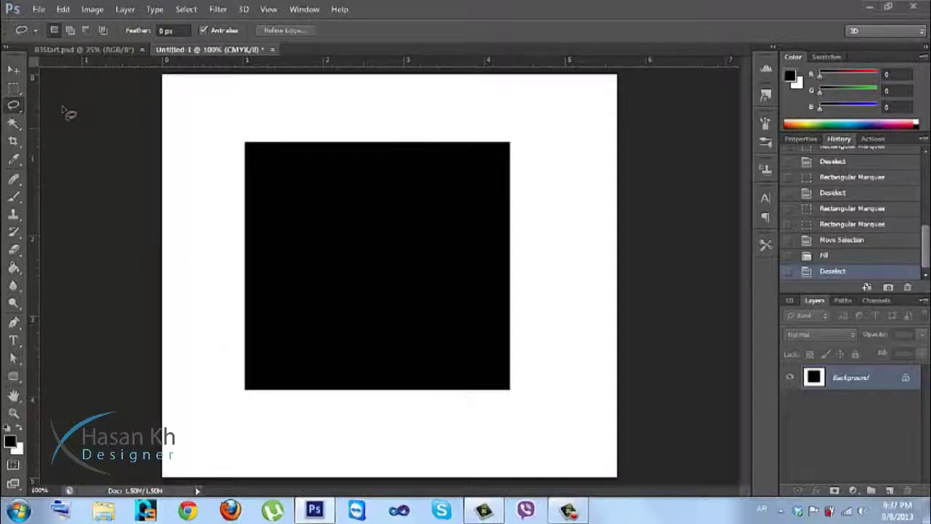
# Select the black rectangle corner by corner with the Polygonal Lasso Tool, and clear the selection.
pyautogui.rightClick(21, 110)
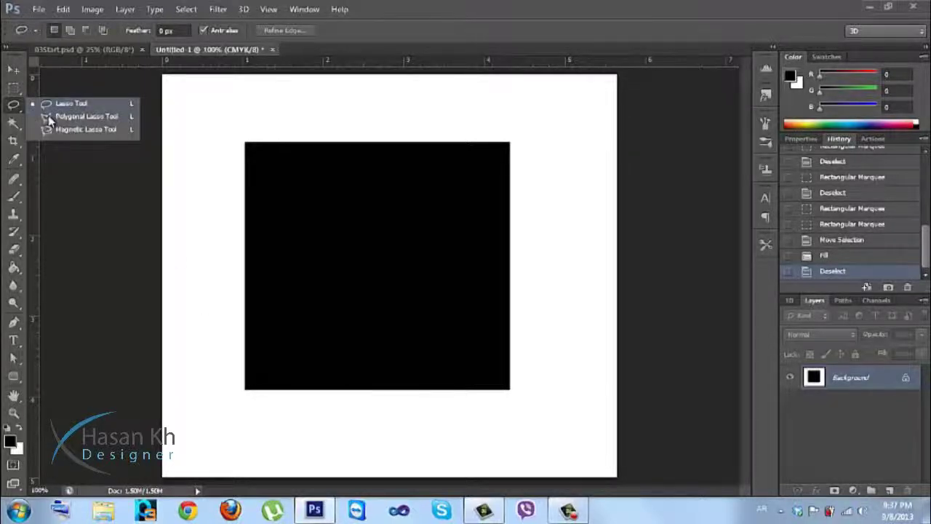
pyautogui.click(61, 118)
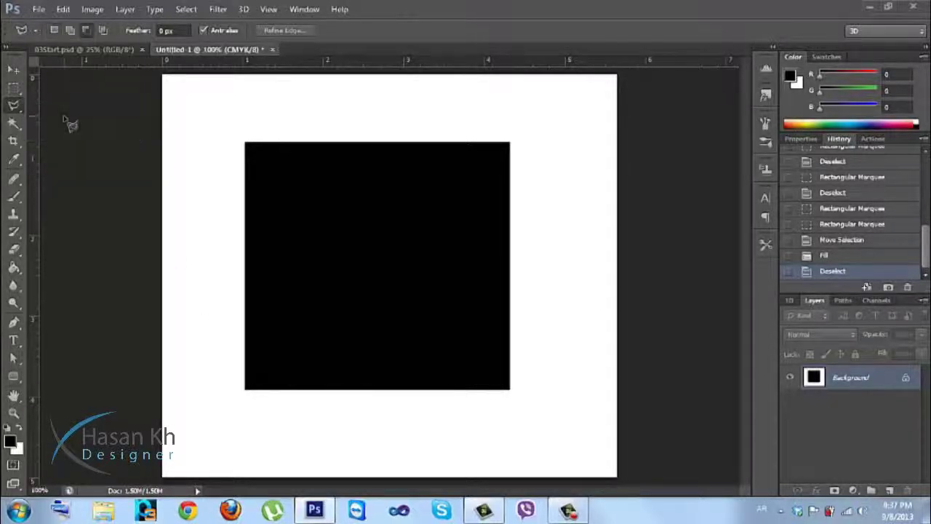
pyautogui.click(245, 141)
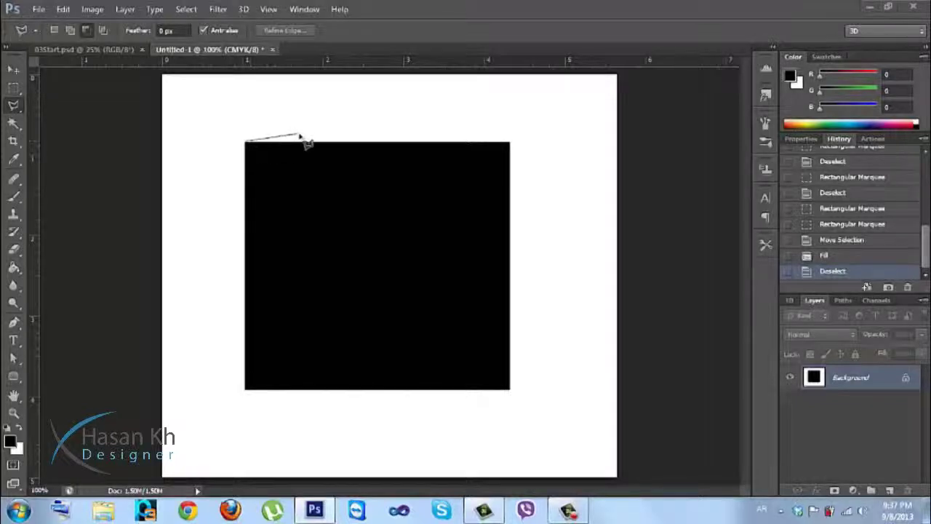
pyautogui.click(511, 143)
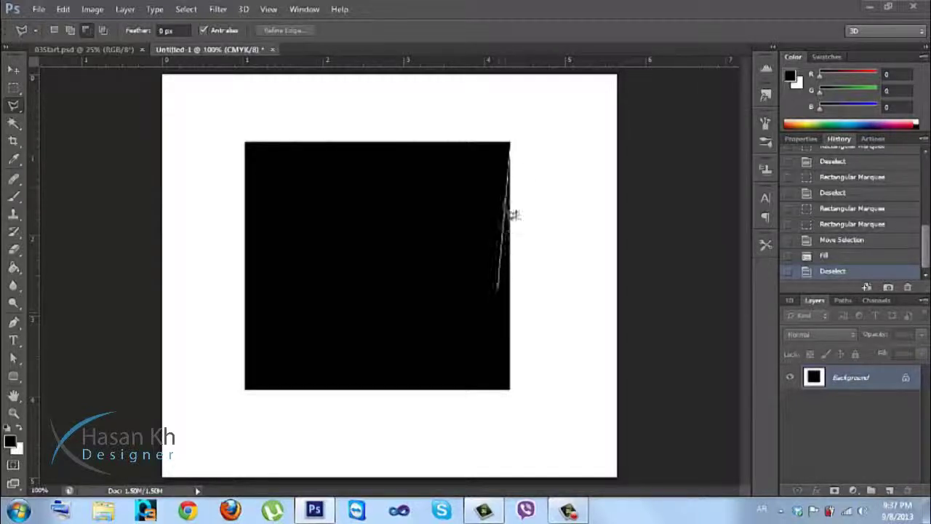
pyautogui.click(510, 390)
pyautogui.click(245, 391)
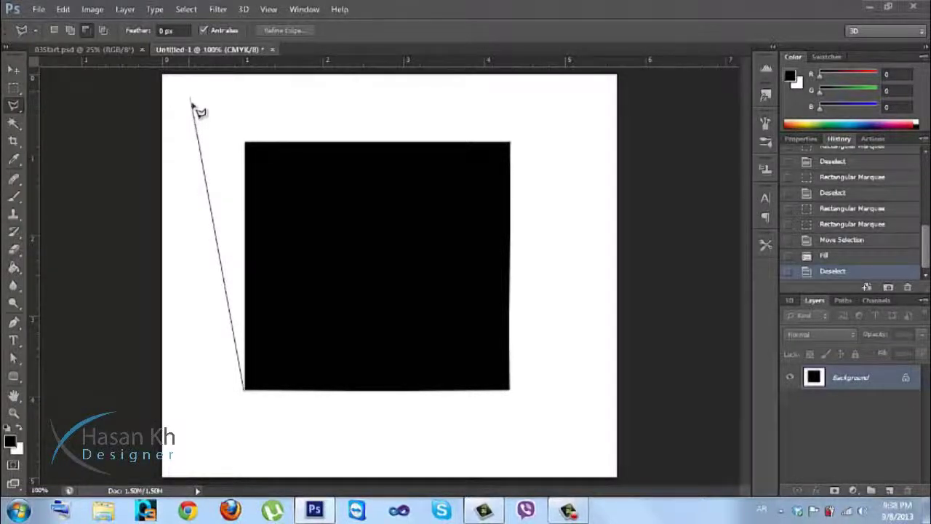
pyautogui.click(247, 144)
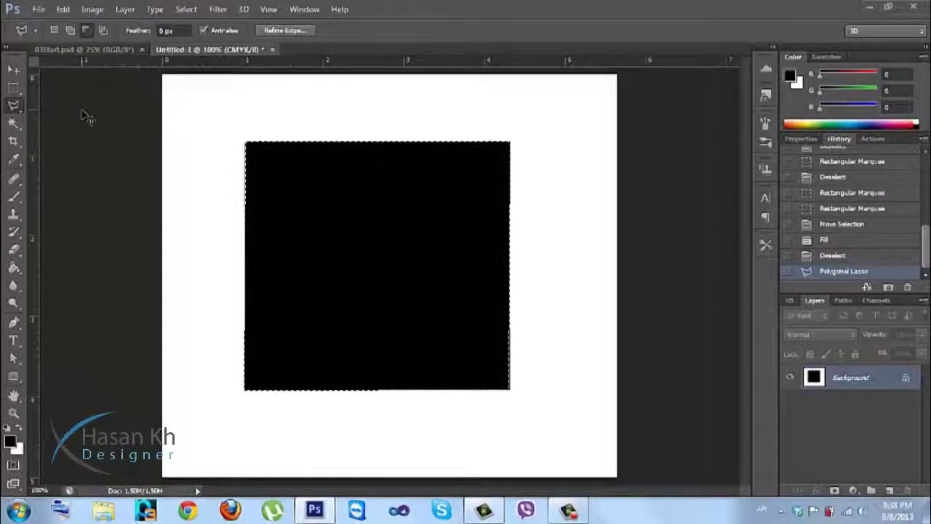
pyautogui.hotkey('ctrl', 'd')
# Trace the black rectangle's top and right edges with the Magnetic Lasso Tool, starting at its upper-left corner.
pyautogui.click(14, 107)
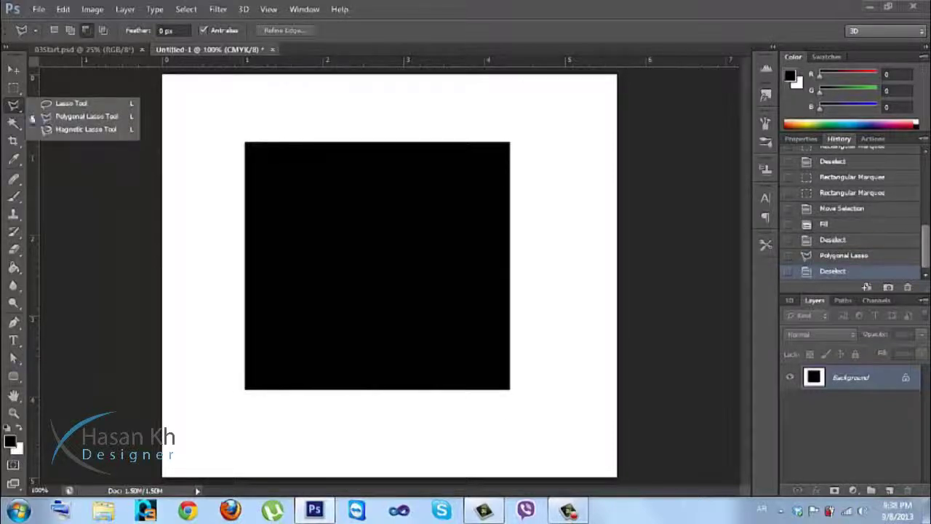
pyautogui.click(75, 129)
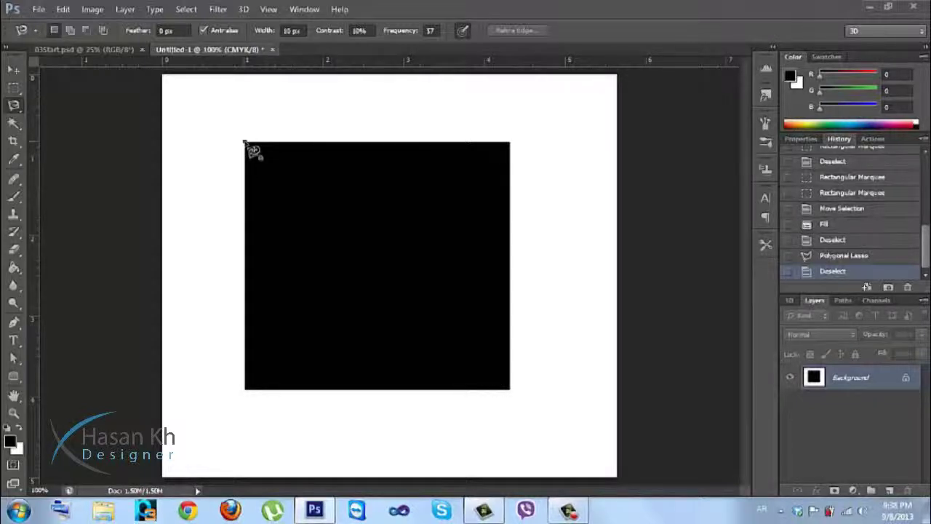
pyautogui.click(244, 142)
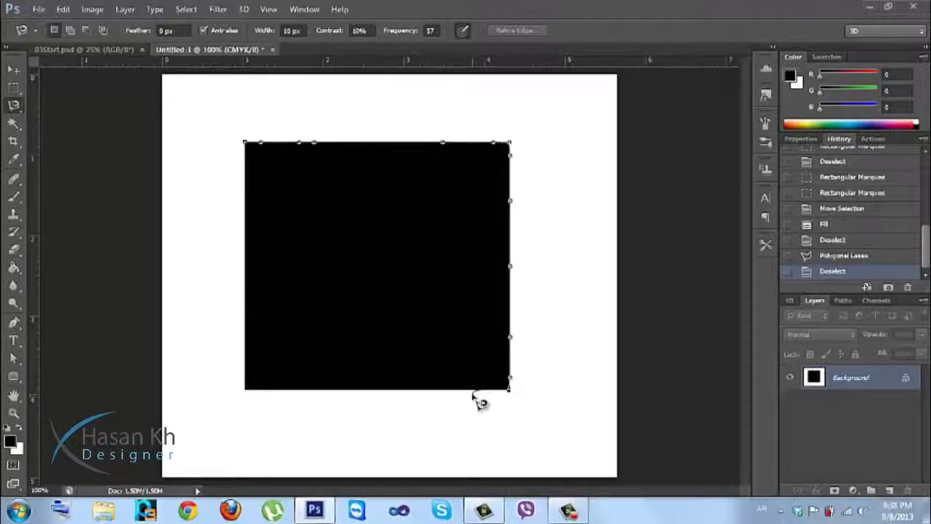
# Examine the magnetic path around the black rectangle's lower-right corner at up to 1600% magnification.
pyautogui.scroll(4, 473, 395)
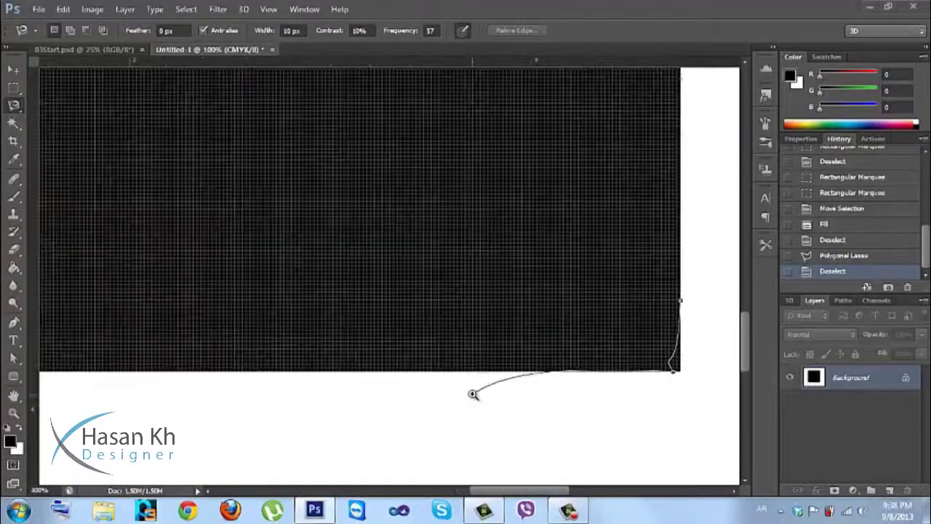
pyautogui.moveTo(473, 332); pyautogui.dragTo(343, 303)
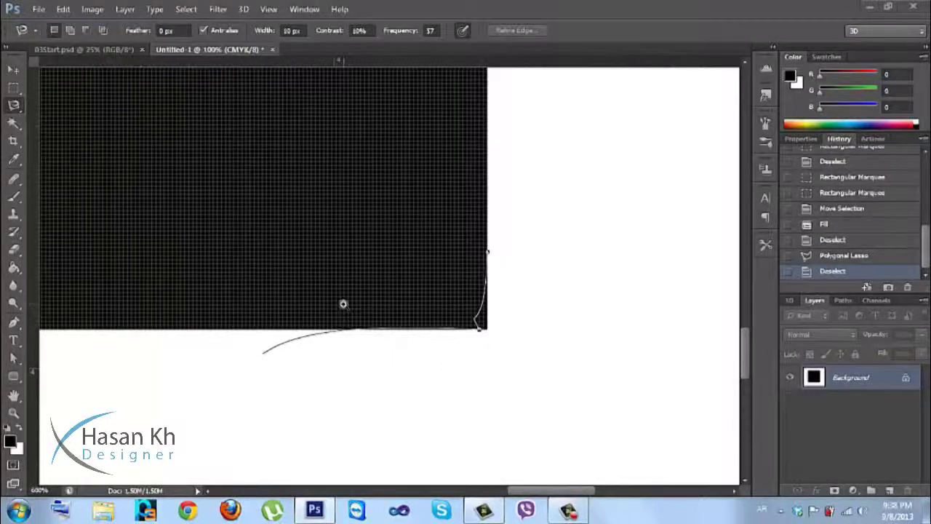
pyautogui.scroll(5, 344, 303)
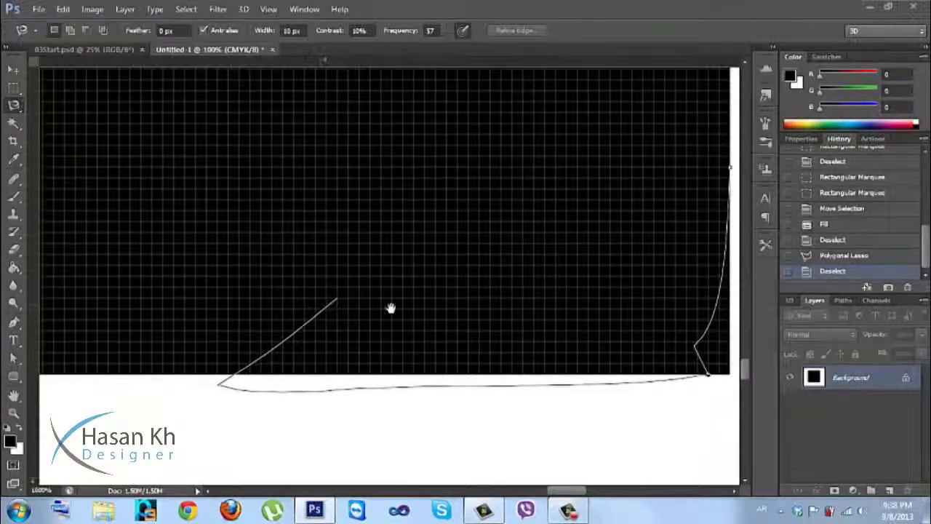
pyautogui.moveTo(386, 307); pyautogui.dragTo(197, 291)
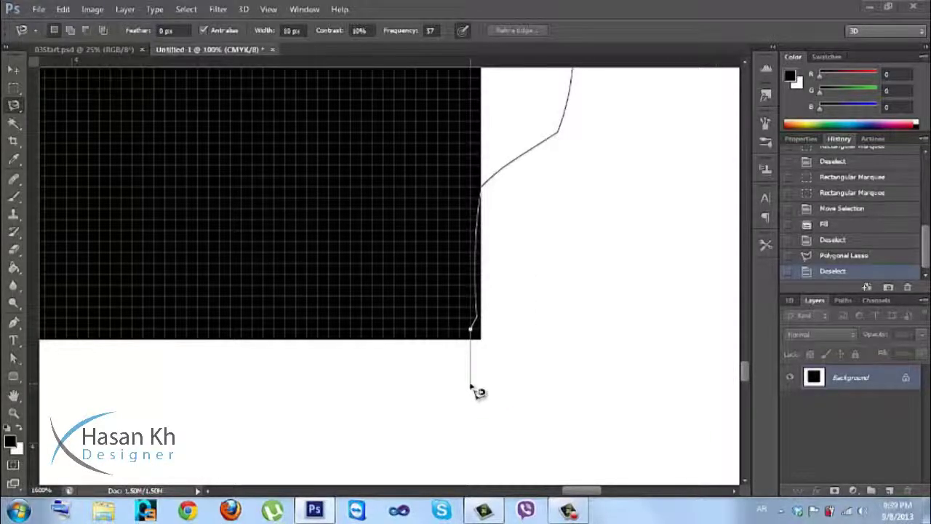
pyautogui.scroll(-4, 472, 389)
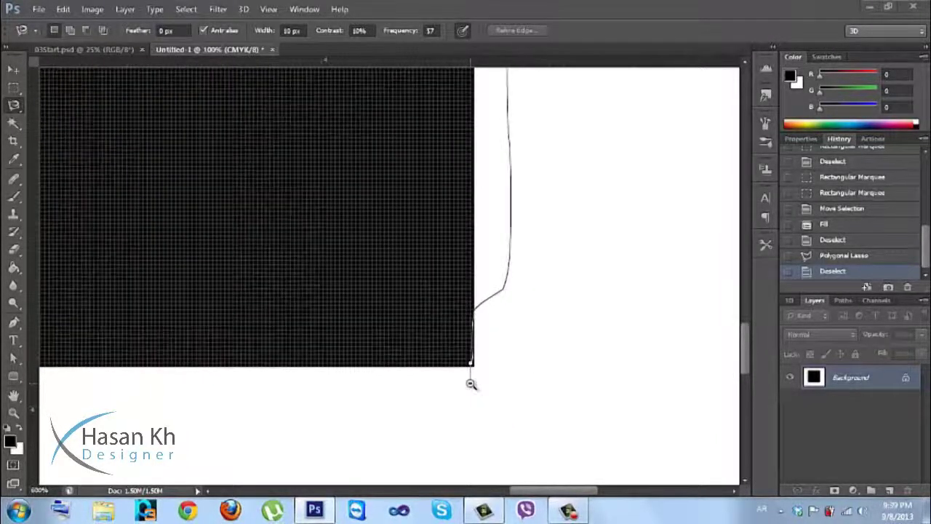
pyautogui.scroll(-1, 471, 383)
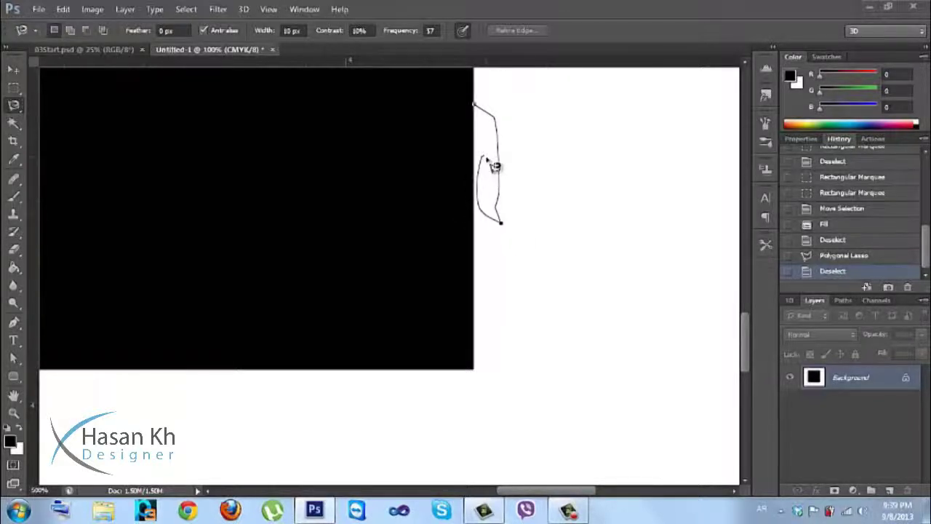
# Remove the stray magnetic anchors beside the right edge and retrace that edge down to the rectangle's lower-right corner.
pyautogui.press('Escape')
pyautogui.click(473, 104)
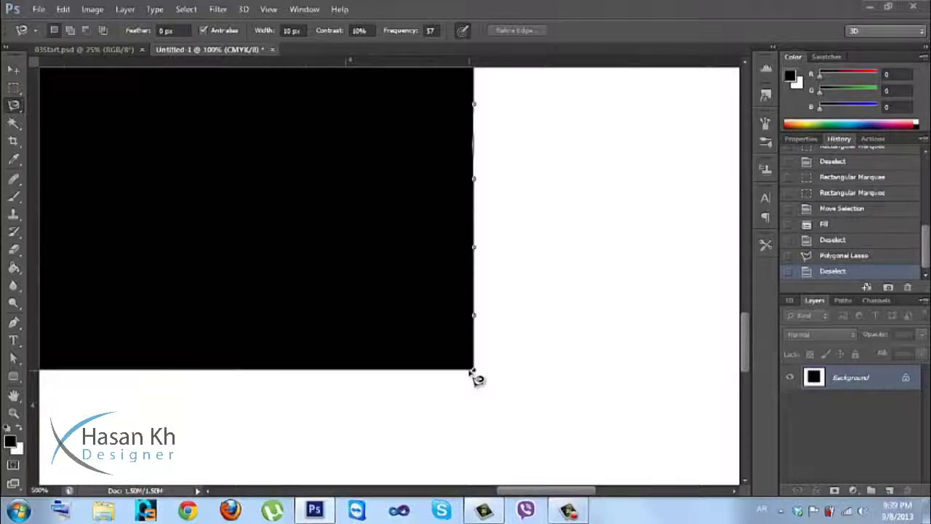
pyautogui.moveTo(470, 370); pyautogui.dragTo(643, 309)
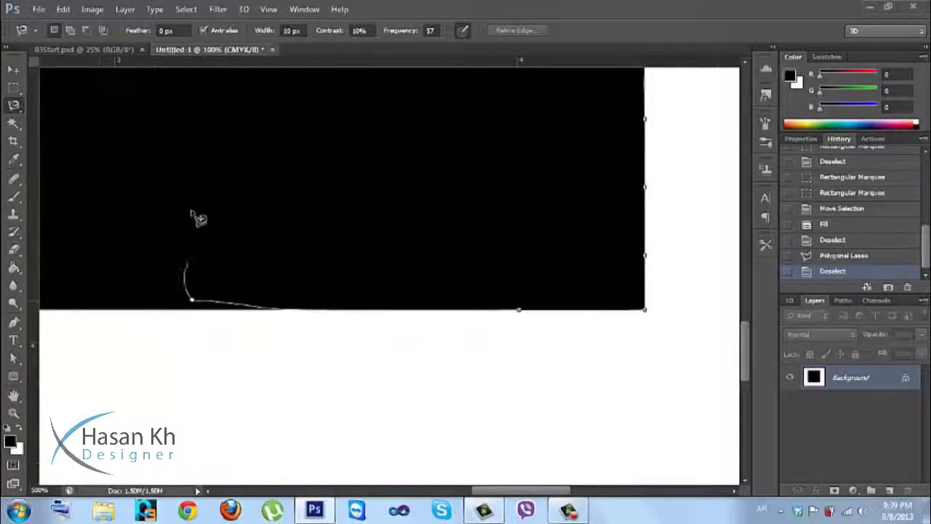
# Run the magnetic path through the black rectangle's interior and back along its bottom edge, and discard the whole path.
pyautogui.click(181, 233)
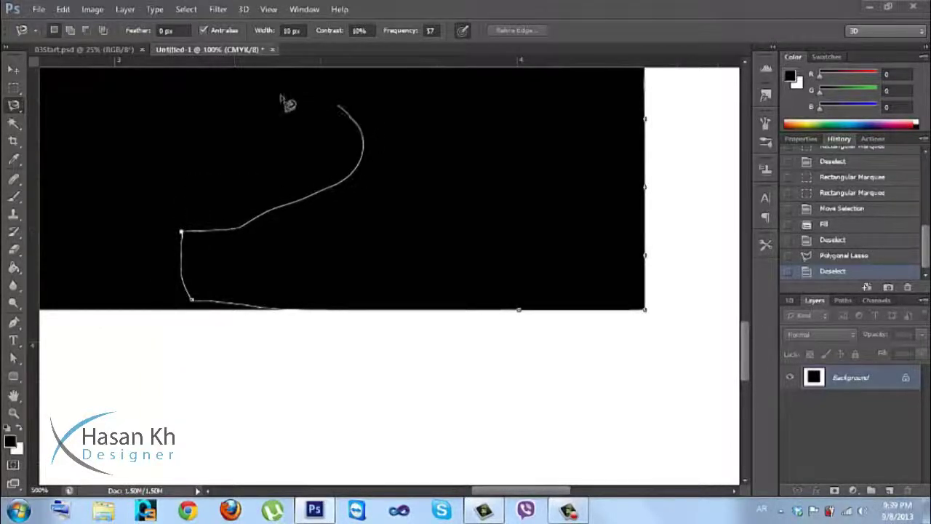
pyautogui.moveTo(237, 340); pyautogui.dragTo(339, 391)
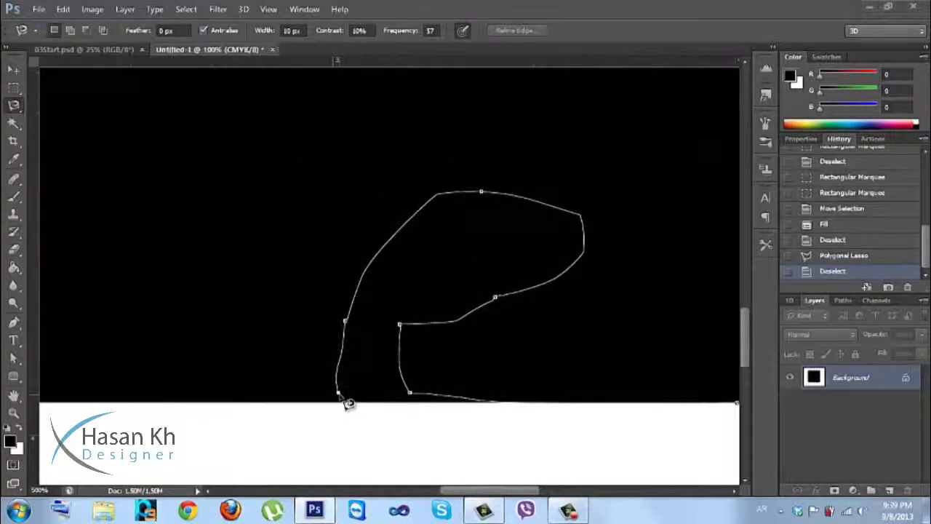
pyautogui.scroll(-3, 348, 404)
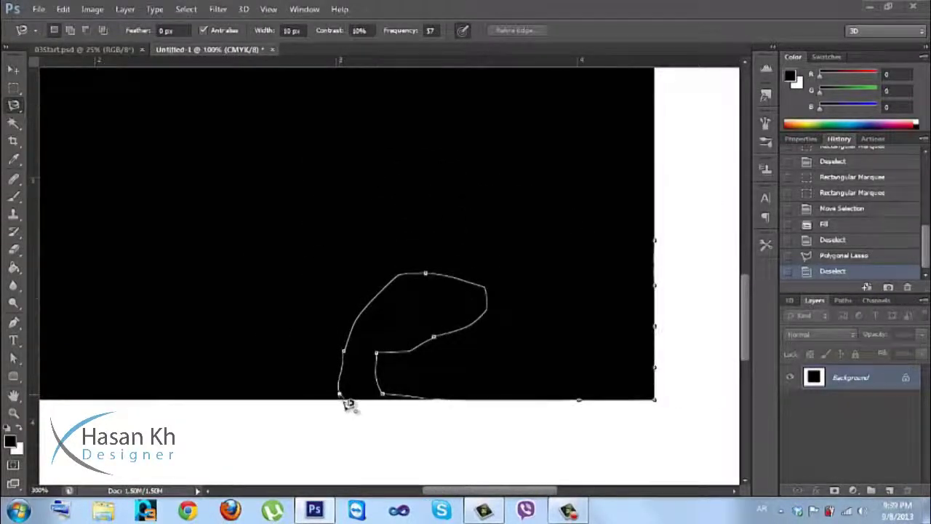
pyautogui.scroll(-2, 348, 404)
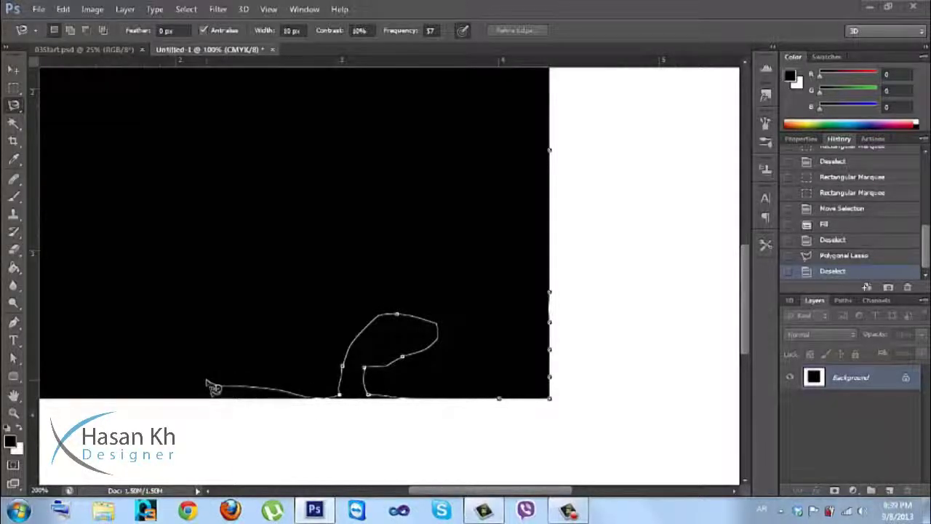
pyautogui.press('Escape')
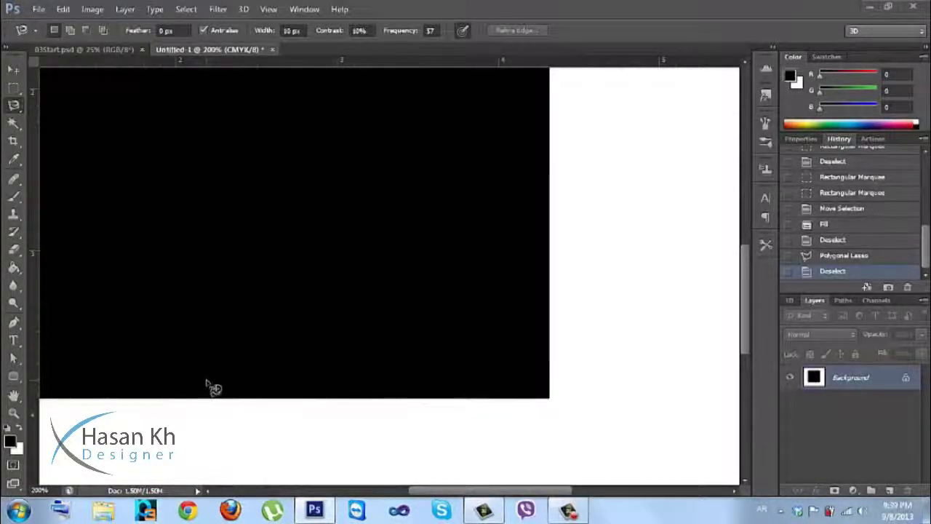
pyautogui.scroll(-2, 209, 385)
pyautogui.scroll(1, 208, 386)
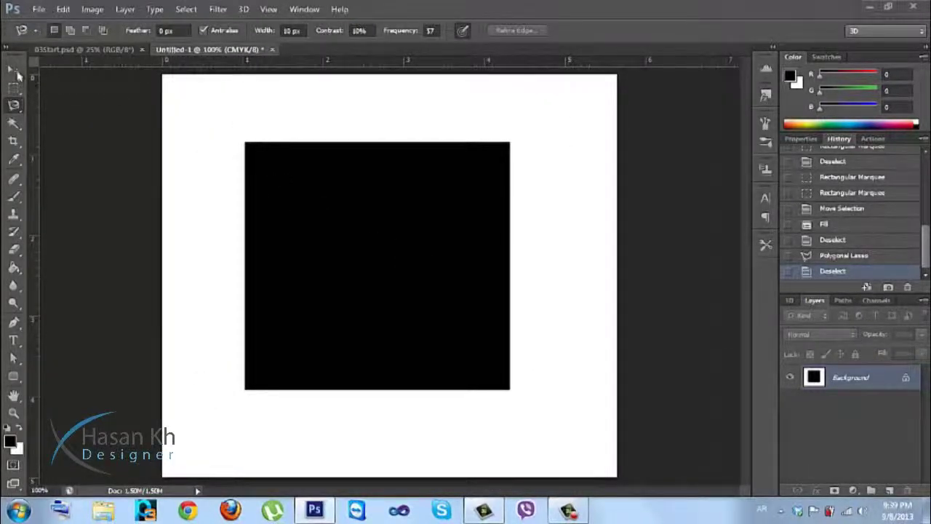
# Switch to 03Start.psd and activate the Elliptical Marquee Tool for the Salads badge, shown at 100%.
pyautogui.press('v')
pyautogui.hotkey('ctrl', 'Tab')
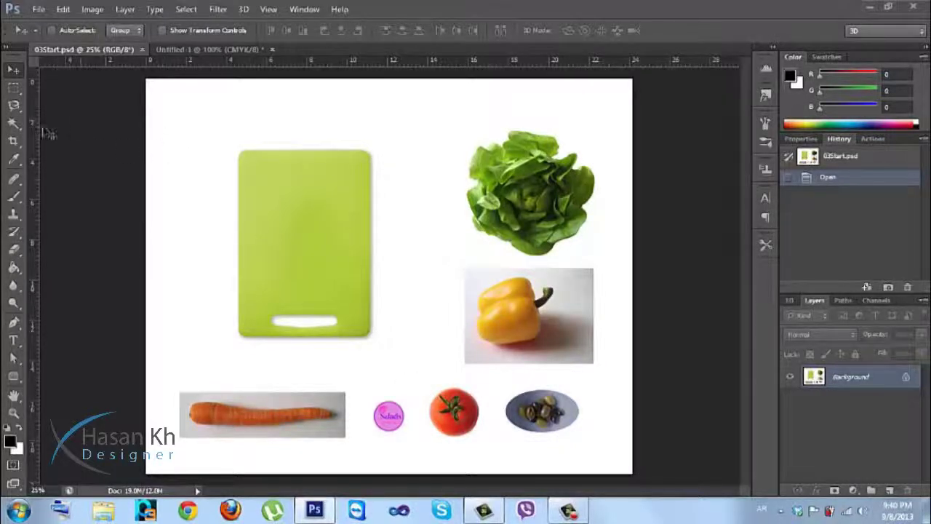
pyautogui.moveTo(12, 129); pyautogui.dragTo(50, 143)
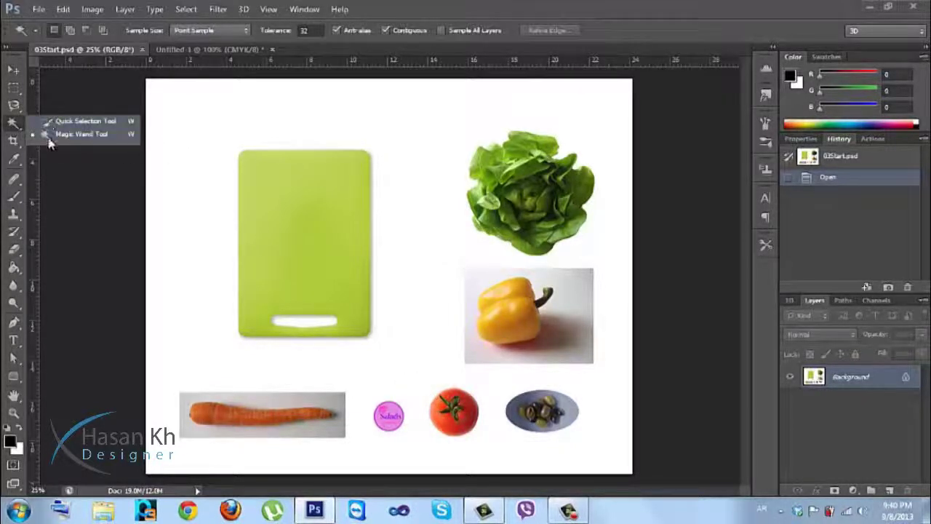
pyautogui.click(15, 93)
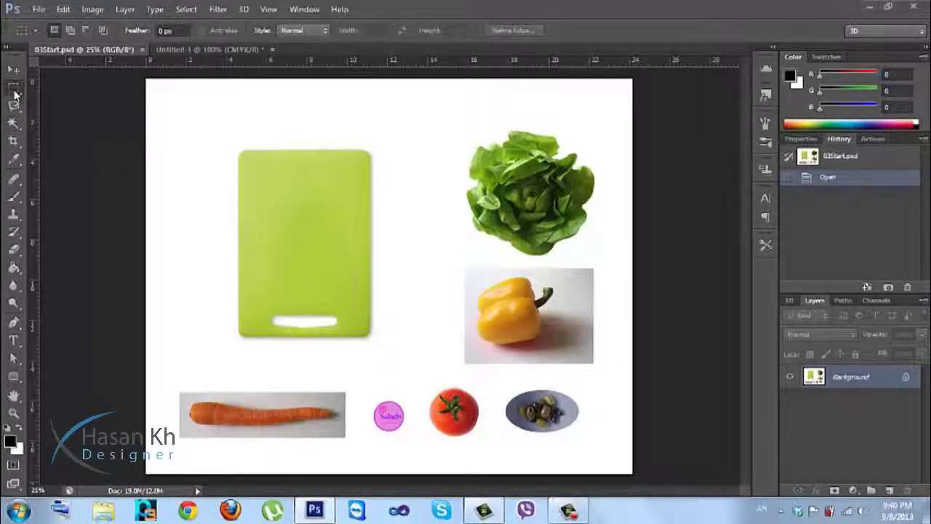
pyautogui.click(14, 88)
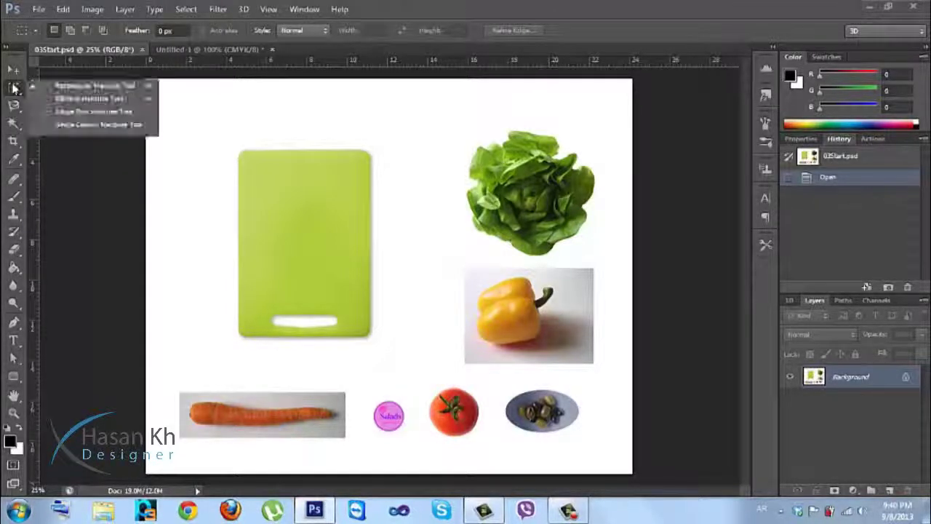
pyautogui.click(61, 100)
pyautogui.hotkey('ctrl', '+')
pyautogui.hotkey('ctrl', '+')
pyautogui.hotkey('ctrl', '+')
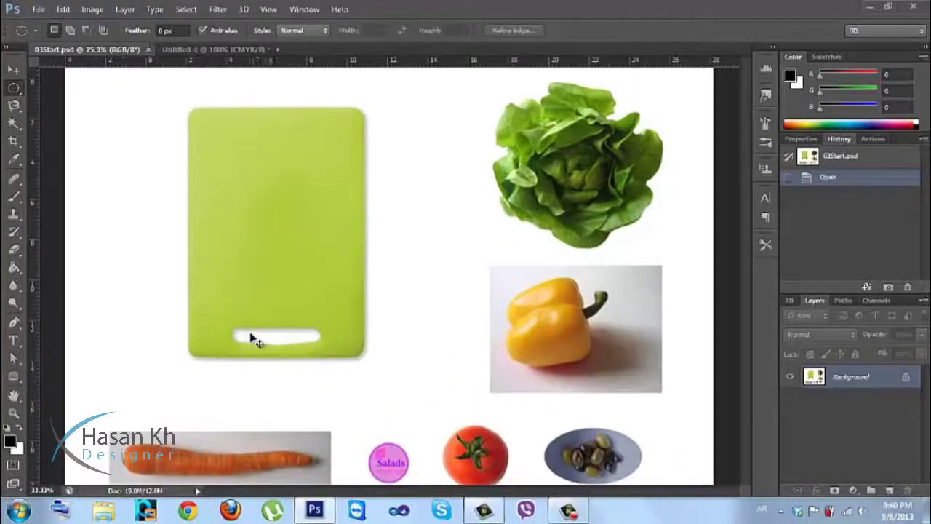
pyautogui.hotkey('ctrl', '+')
pyautogui.moveTo(381, 221); pyautogui.dragTo(391, 81)
pyautogui.moveTo(389, 466); pyautogui.dragTo(383, 135)
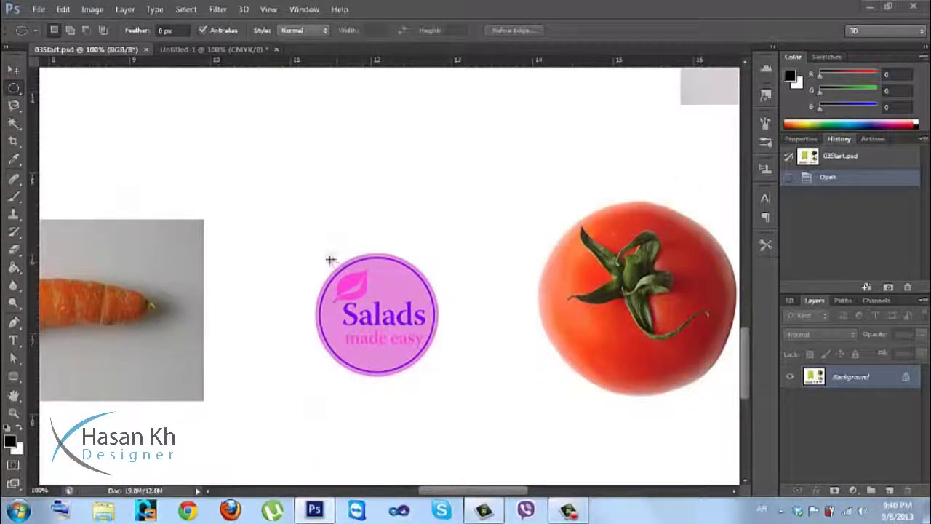
# Select the round Salads badge with a circular marquee about 1.52 cm across, started at its upper-left side and repositioned while drawing.
pyautogui.moveTo(324, 257); pyautogui.dragTo(441, 376)
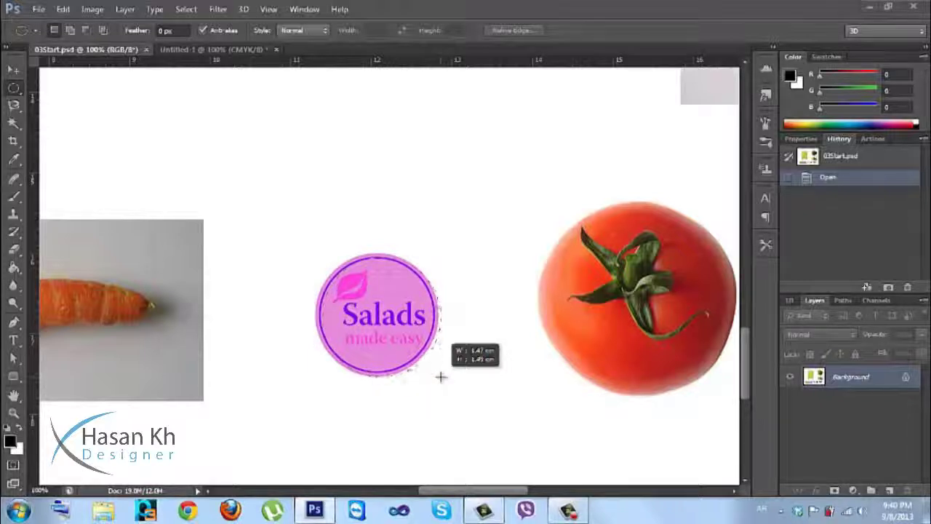
pyautogui.moveTo(441, 376)
pyautogui.mouseDown()
pyautogui.moveTo(553, 447)
pyautogui.moveTo(432, 383)
pyautogui.moveTo(459, 404)
pyautogui.moveTo(446, 295)
pyautogui.moveTo(371, 269)
pyautogui.moveTo(288, 264)
pyautogui.moveTo(378, 355)
pyautogui.moveTo(448, 383)
pyautogui.mouseUp()
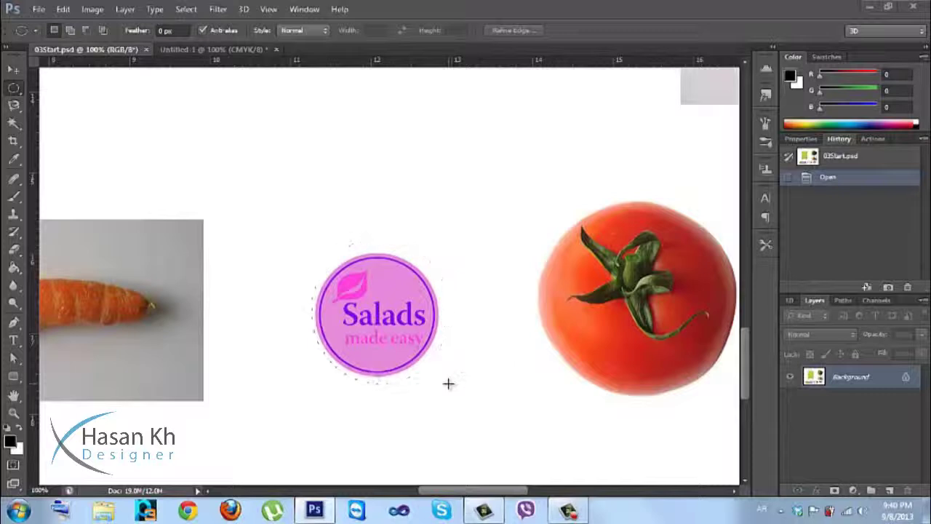
pyautogui.hotkey('ctrl', 'z')
pyautogui.moveTo(308, 231); pyautogui.dragTo(331, 273)
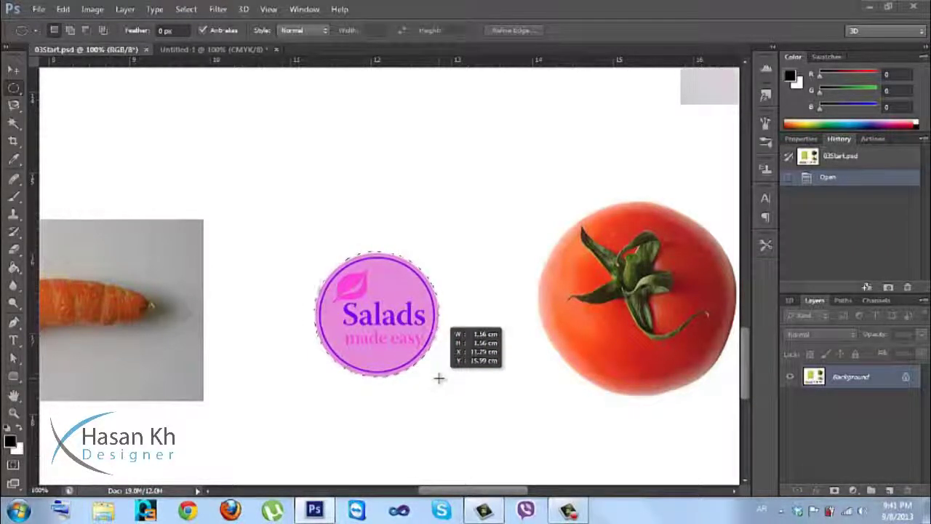
pyautogui.moveTo(440, 378); pyautogui.dragTo(437, 376)
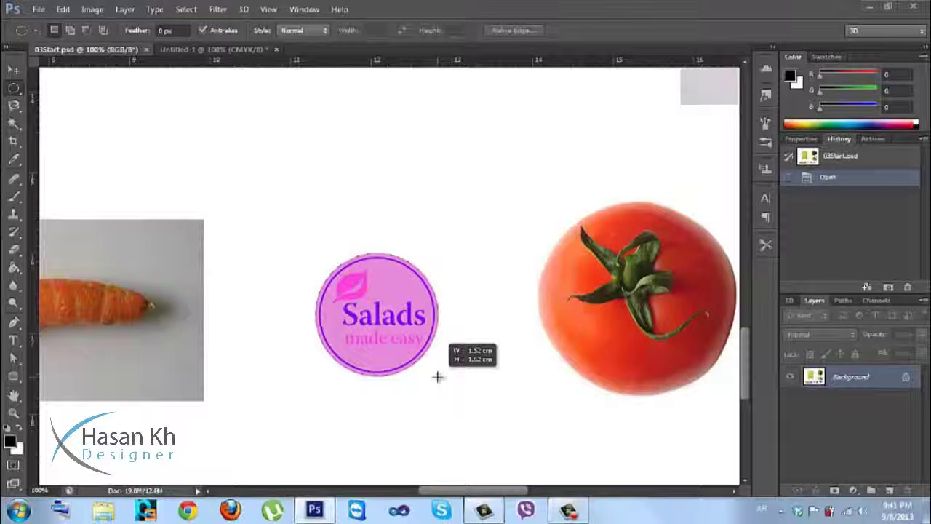
pyautogui.moveTo(437, 376); pyautogui.dragTo(438, 376)
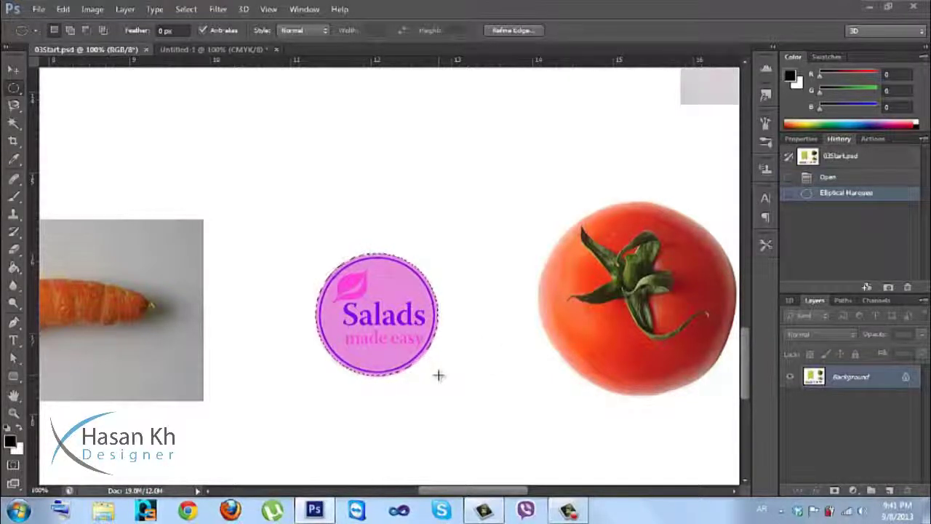
# Move the selected Salads badge up and to the left, and undo both the move and the selection.
pyautogui.click(14, 70)
pyautogui.moveTo(364, 307); pyautogui.dragTo(255, 194)
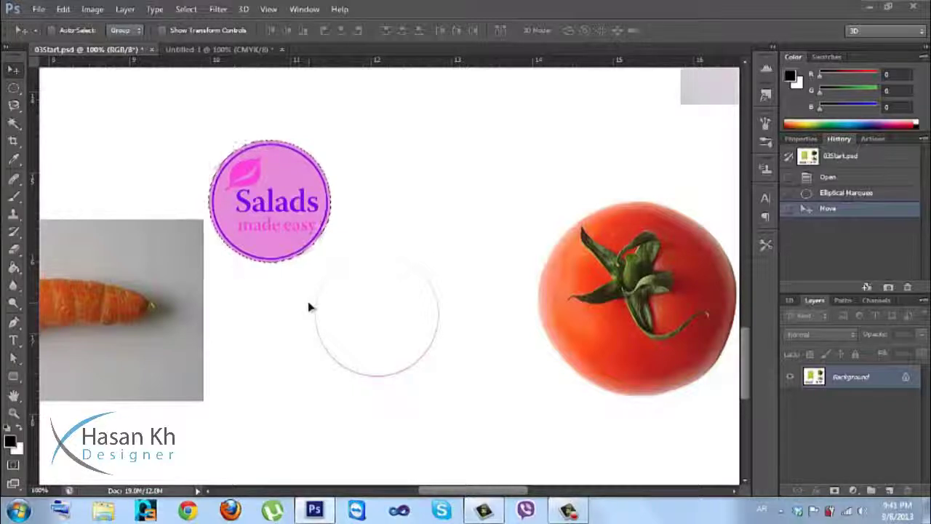
pyautogui.hotkey('ctrl', 'z')
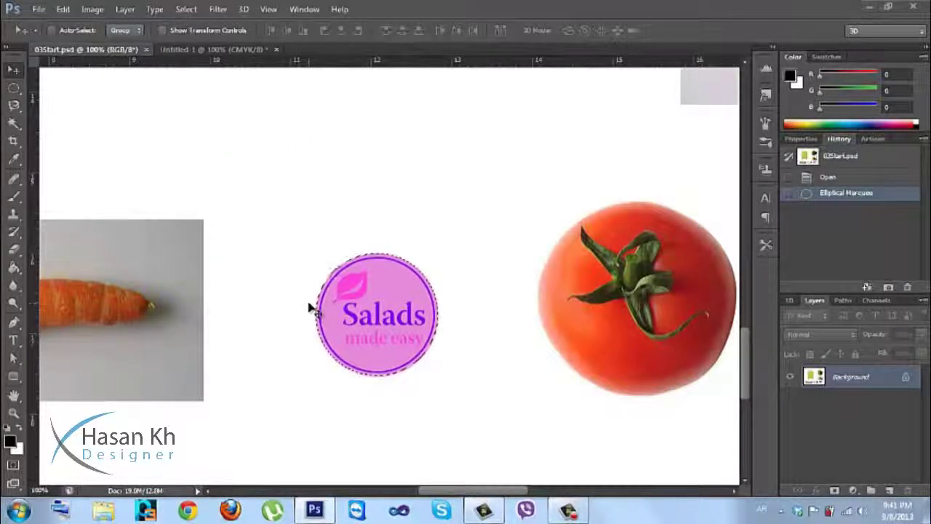
pyautogui.hotkey('ctrl', 'alt', 'z')
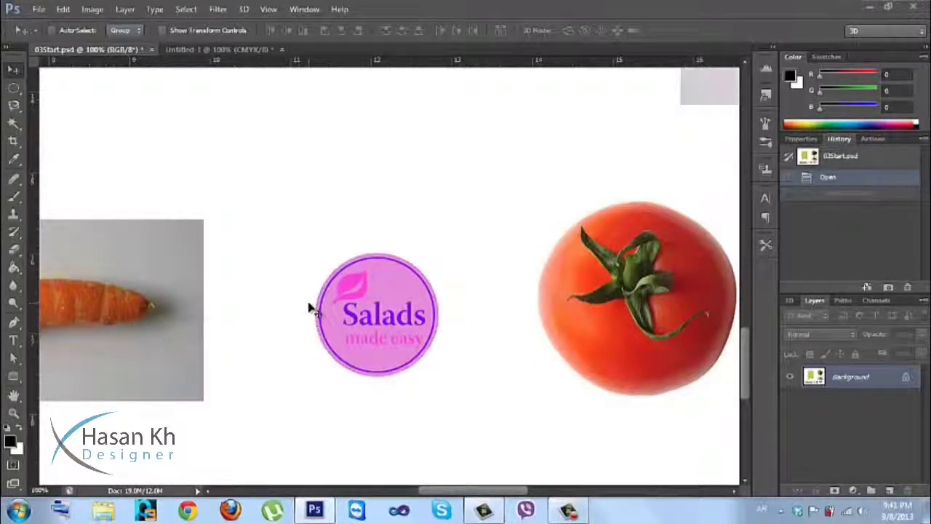
# Try to select the Salads badge with an elliptical marquee started at the badge's centre.
pyautogui.click(13, 88)
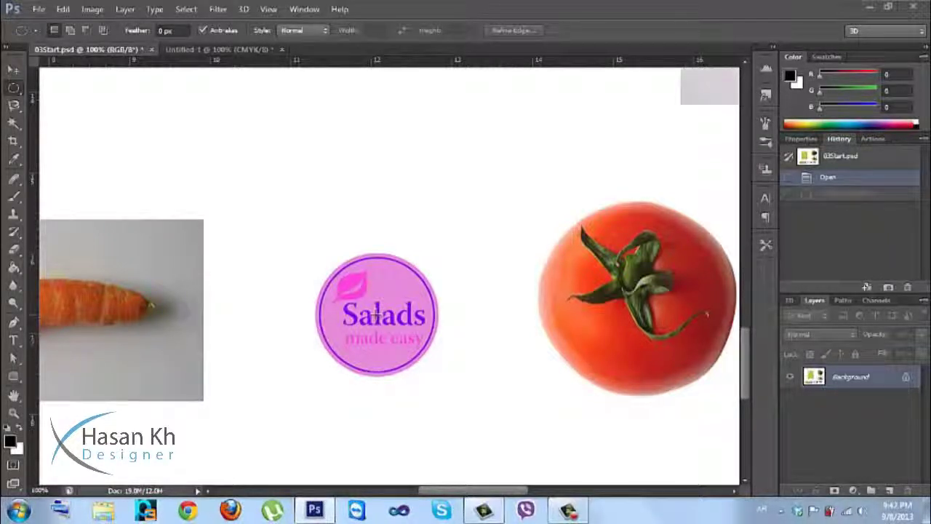
pyautogui.moveTo(375, 316)
pyautogui.mouseDown()
pyautogui.moveTo(435, 358)
pyautogui.moveTo(447, 347)
pyautogui.moveTo(380, 329)
pyautogui.moveTo(378, 318)
pyautogui.mouseUp()
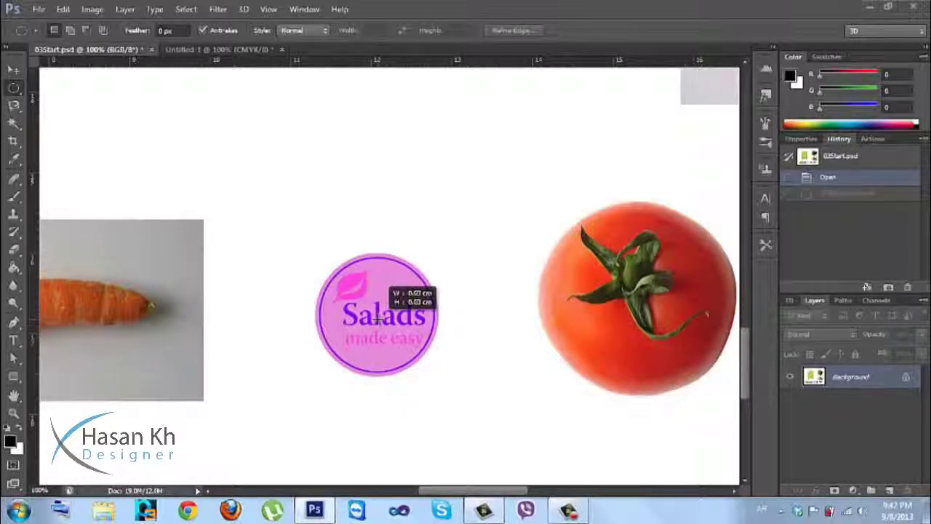
pyautogui.moveTo(377, 318); pyautogui.dragTo(482, 368)
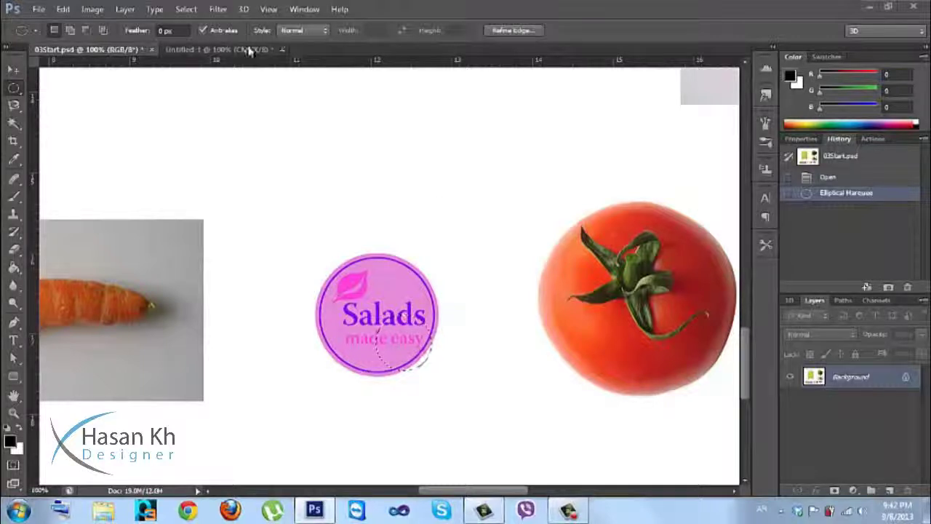
# Switch to Untitled-1, make white the foreground colour, and fill the canvas with it.
pyautogui.click(249, 49)
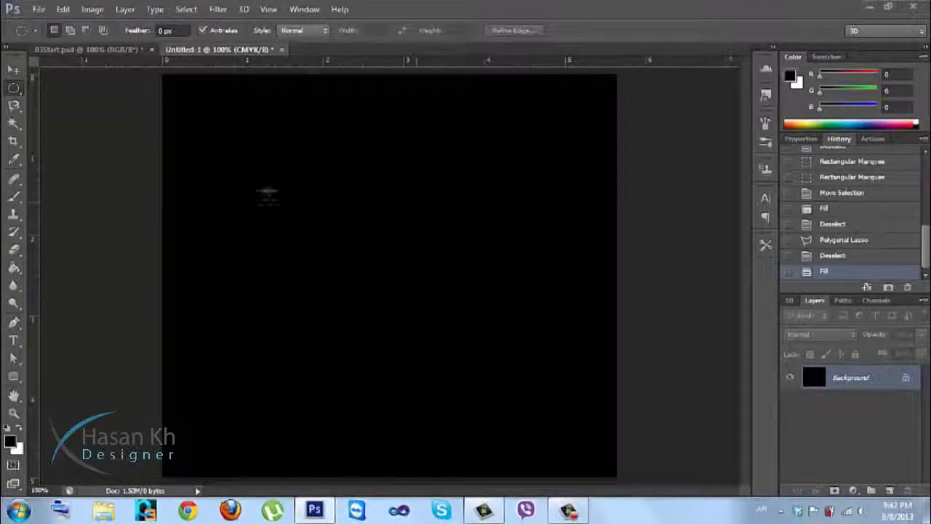
pyautogui.click(19, 432)
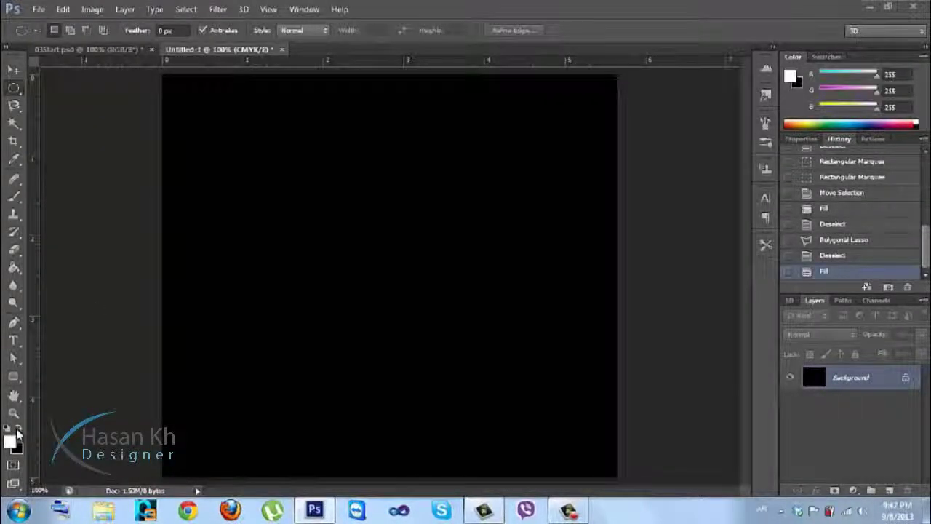
pyautogui.hotkey('alt', 'BackSpace')
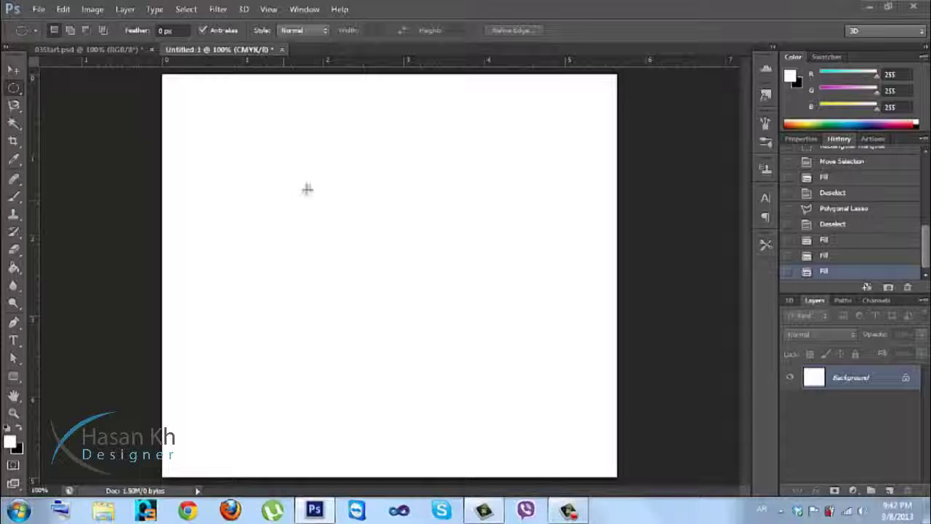
# Draw a small circular marquee and a larger elliptical one on the white canvas, and undo both selections.
pyautogui.moveTo(411, 231); pyautogui.dragTo(342, 225)
pyautogui.moveTo(276, 141); pyautogui.dragTo(446, 286)
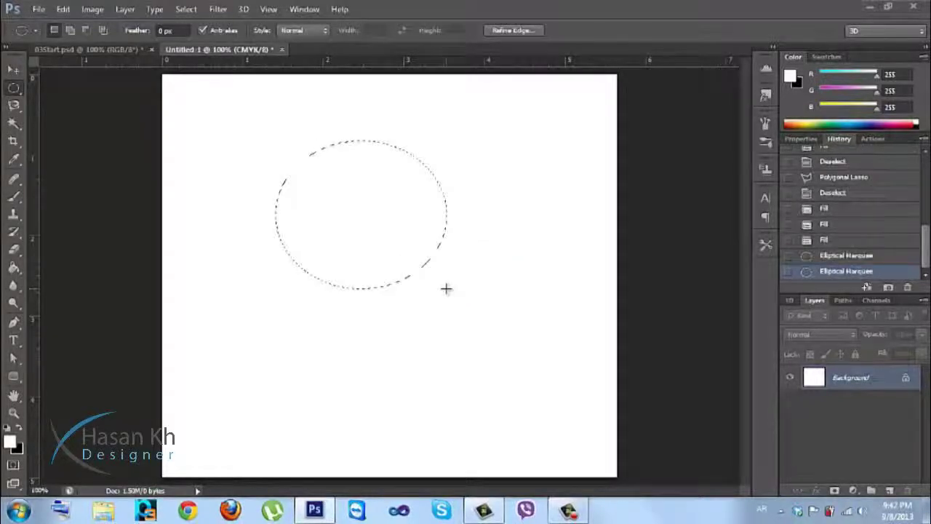
pyautogui.hotkey('ctrl', 'z')
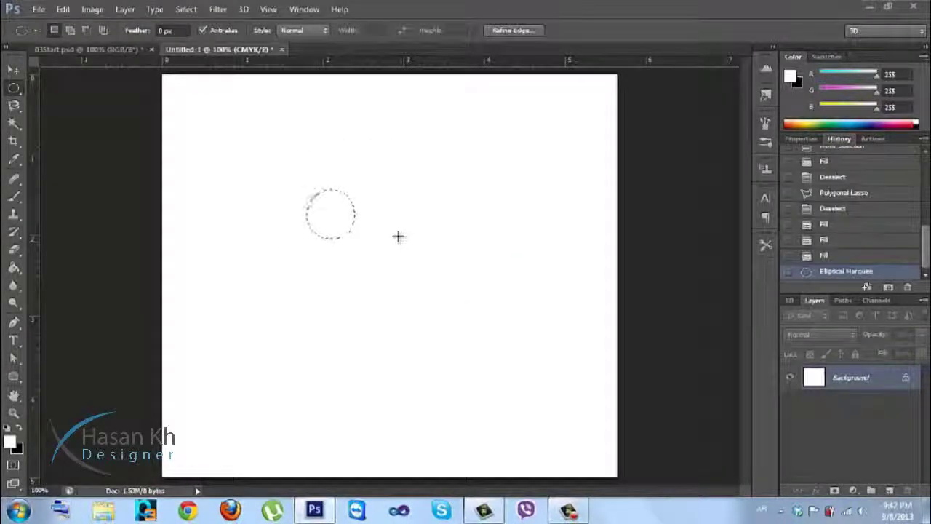
pyautogui.hotkey('ctrl', 'alt', 'z')
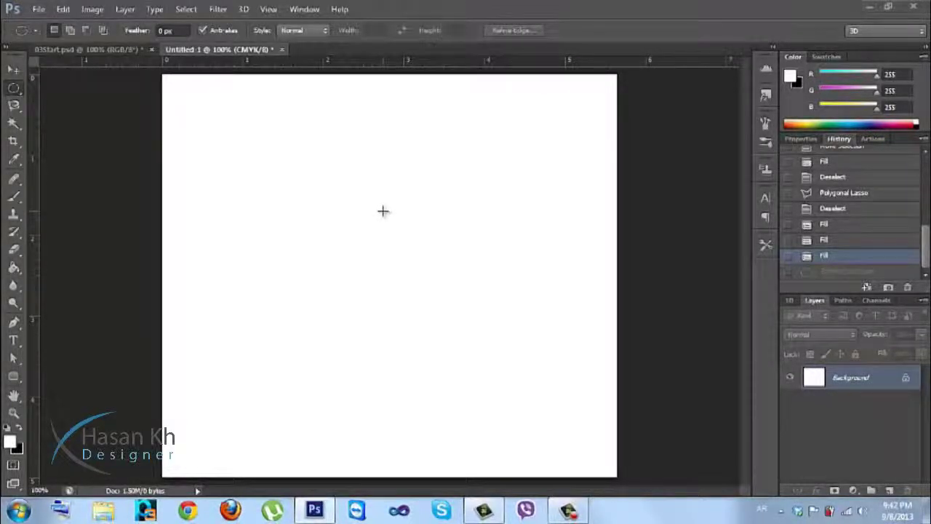
# Draw a circular marquee outward from its centre on the white canvas, and undo the selection.
pyautogui.moveTo(406, 253)
pyautogui.mouseDown()
pyautogui.moveTo(381, 204)
pyautogui.moveTo(390, 219)
pyautogui.moveTo(604, 357)
pyautogui.moveTo(467, 280)
pyautogui.mouseUp()
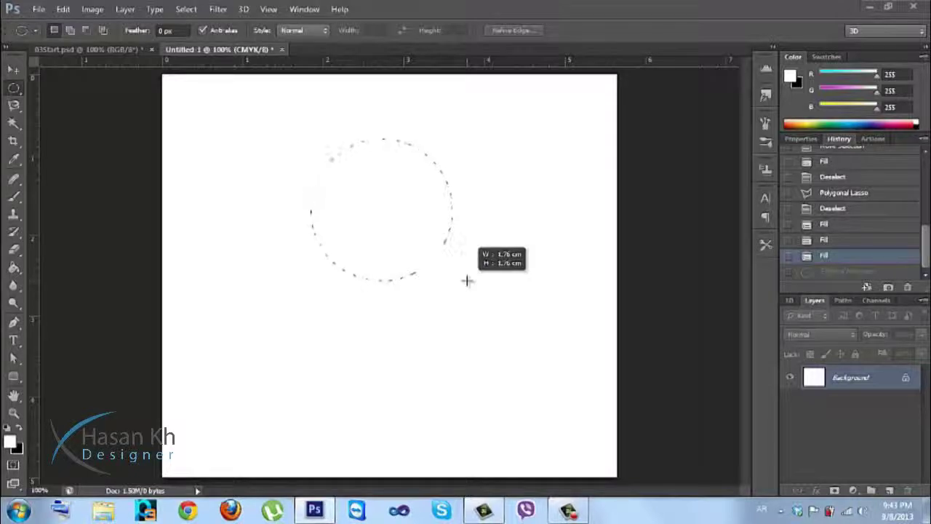
pyautogui.moveTo(468, 281); pyautogui.dragTo(512, 314)
pyautogui.hotkey('ctrl', 'z')
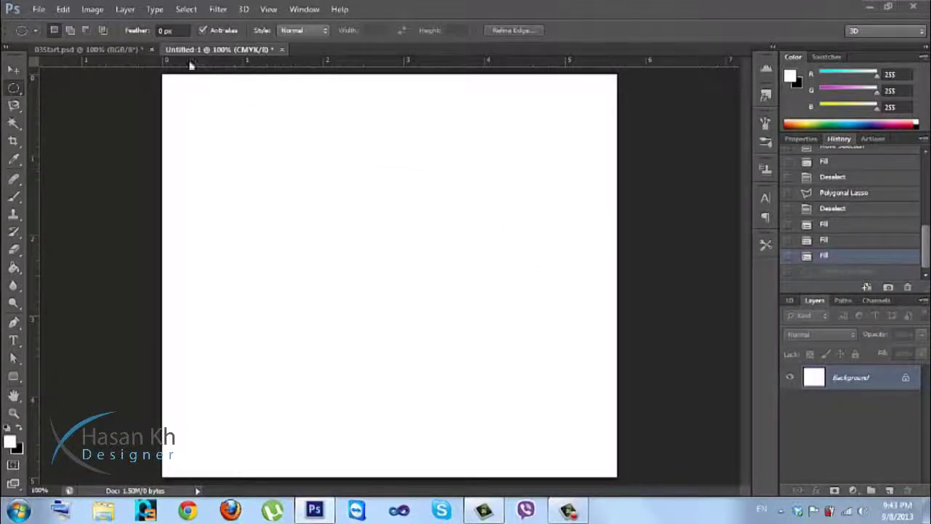
# Return to 03Start.psd, clear the old selection, and select the Salads badge with a circular marquee about 1.5 cm across drawn from its centre.
pyautogui.click(127, 47)
pyautogui.hotkey('ctrl', 'd')
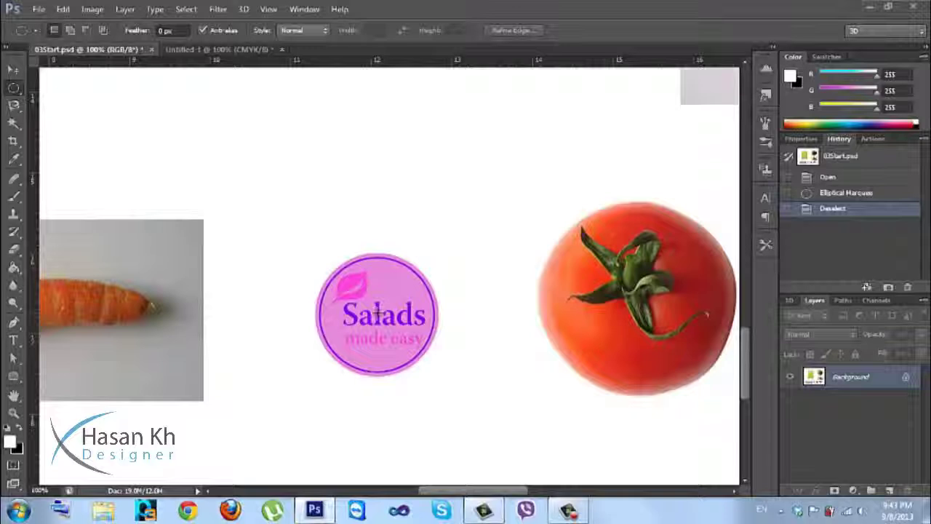
pyautogui.moveTo(377, 313); pyautogui.dragTo(425, 350)
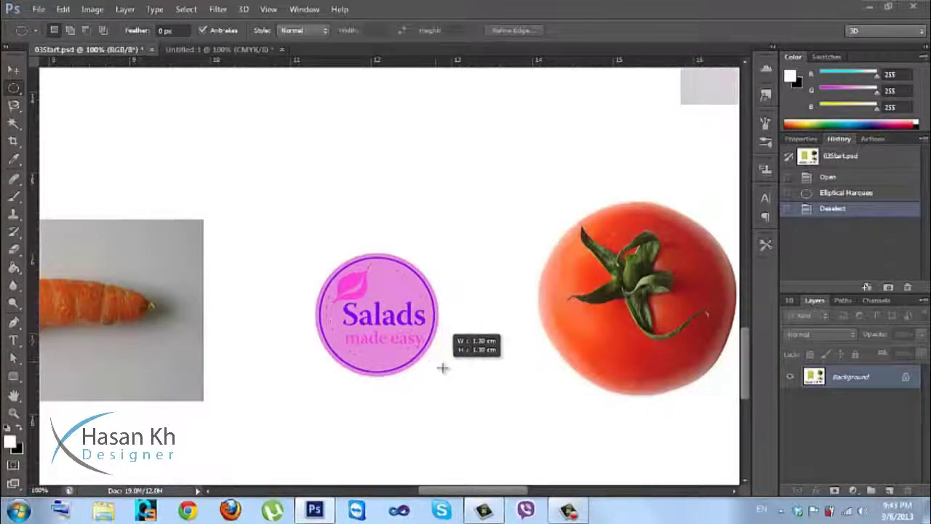
pyautogui.moveTo(449, 373); pyautogui.dragTo(449, 374)
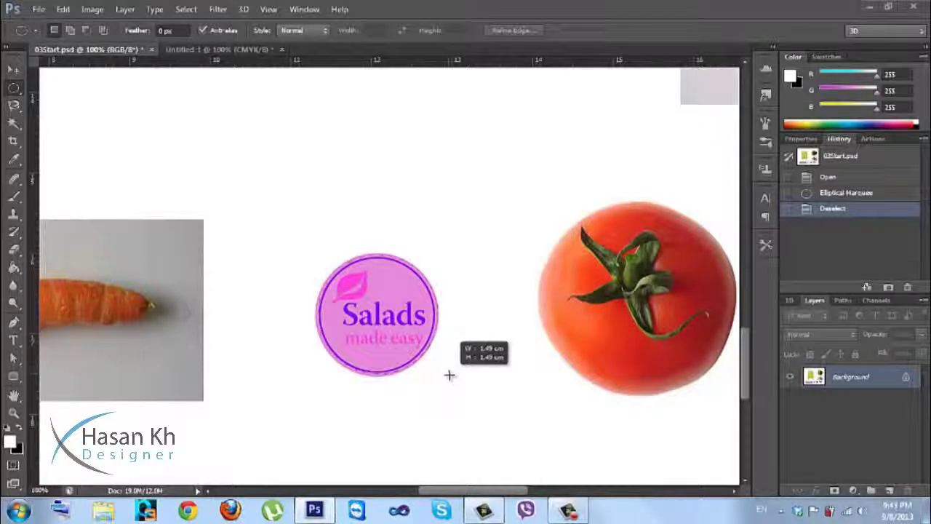
pyautogui.moveTo(451, 376); pyautogui.dragTo(450, 376)
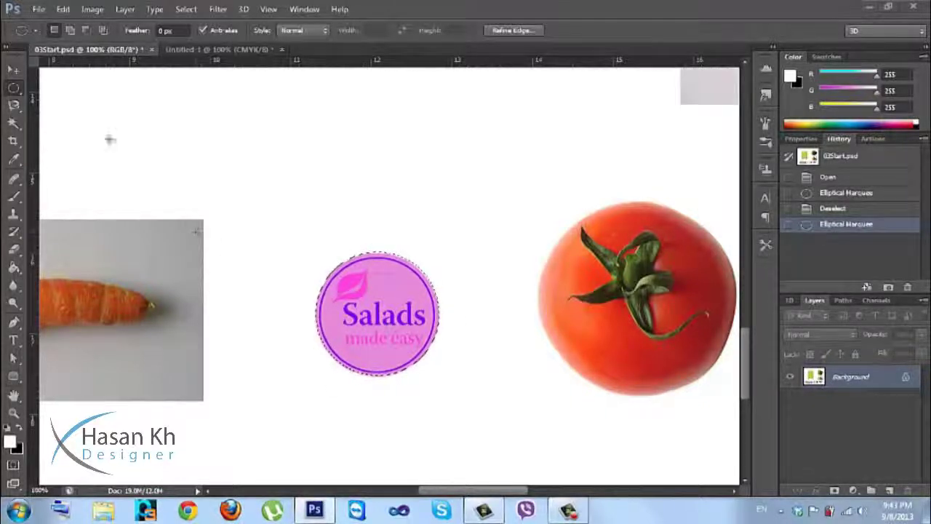
# Move the selected Salads badge up and left of its original spot, and undo the move.
pyautogui.click(17, 70)
pyautogui.moveTo(404, 295); pyautogui.dragTo(334, 171)
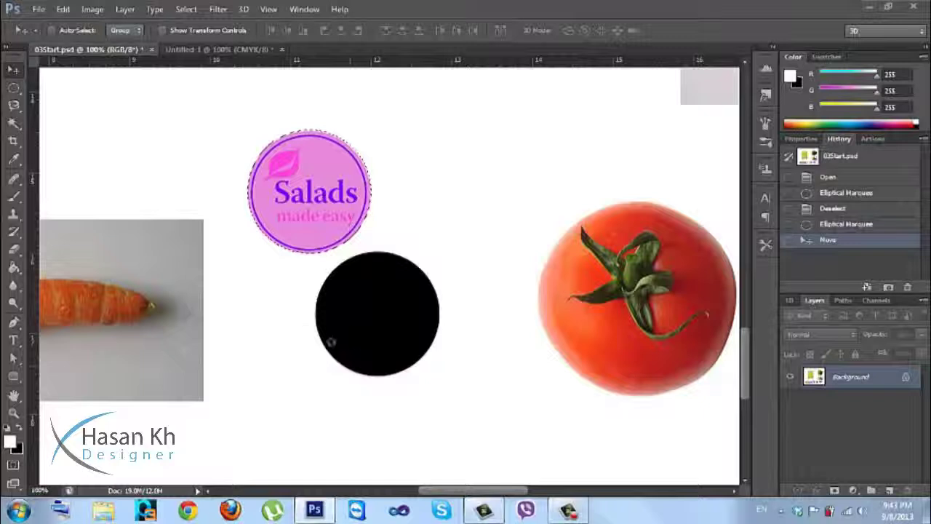
pyautogui.hotkey('ctrl', 'z')
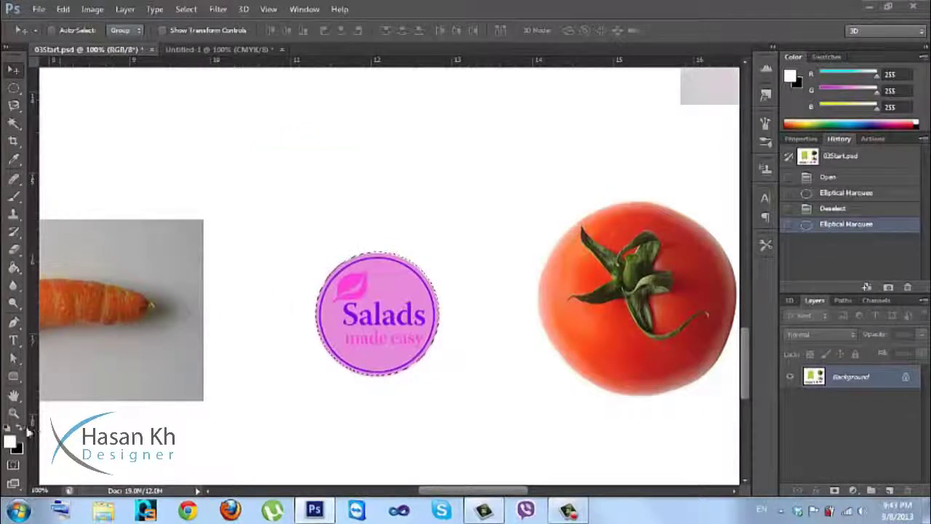
# Swap the foreground and background colours, move the Salads badge up and left again, and undo both the move and the badge selection.
pyautogui.click(18, 428)
pyautogui.moveTo(370, 313); pyautogui.dragTo(274, 168)
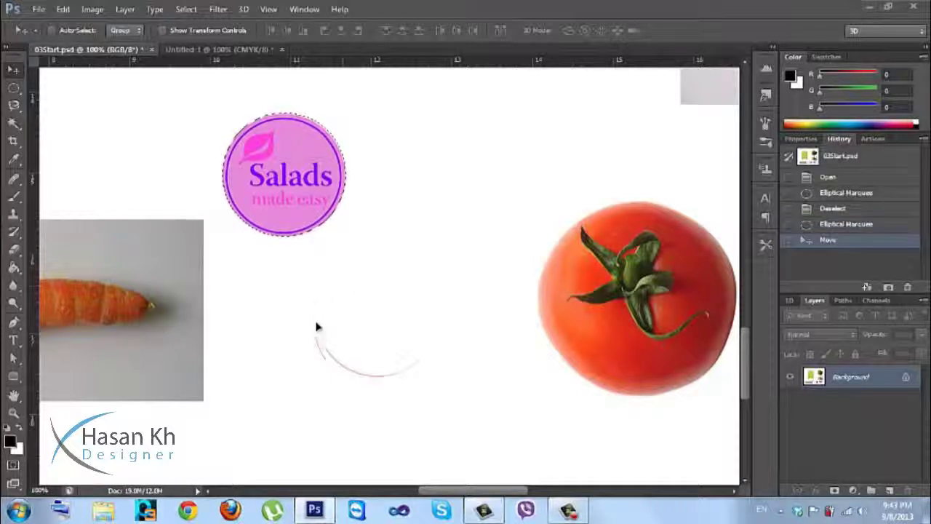
pyautogui.hotkey('ctrl', 'z')
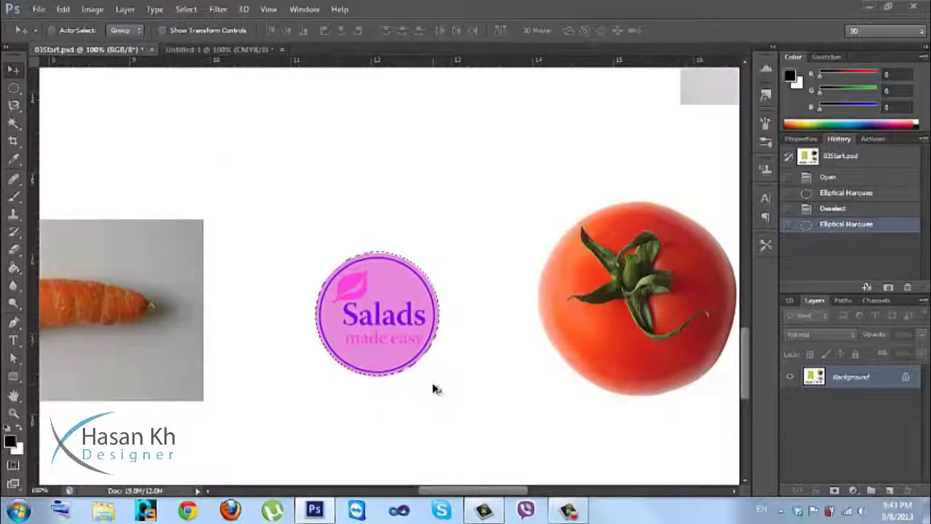
pyautogui.hotkey('ctrl', 'alt', 'z')
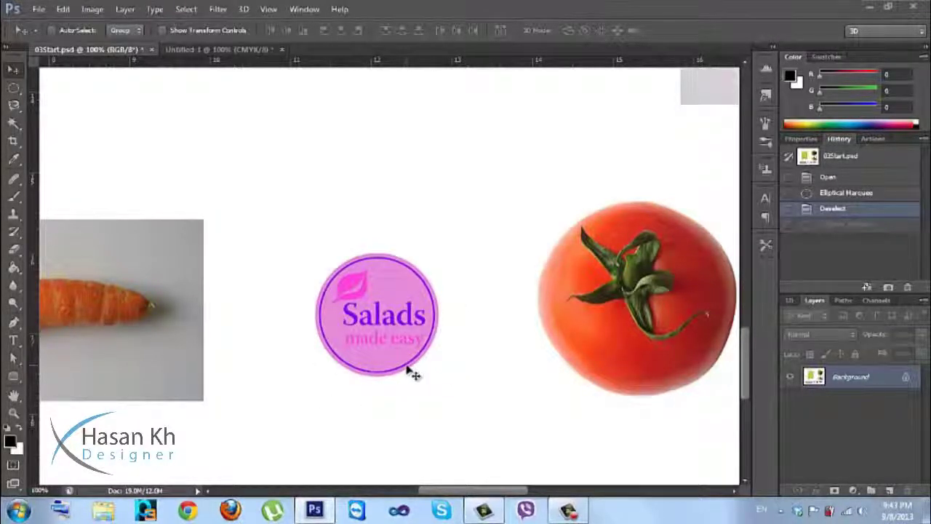
# Select the oval plate of olives with an elliptical marquee drawn outward from its centre and fitted to the plate's rim.
pyautogui.moveTo(576, 322); pyautogui.dragTo(339, 337)
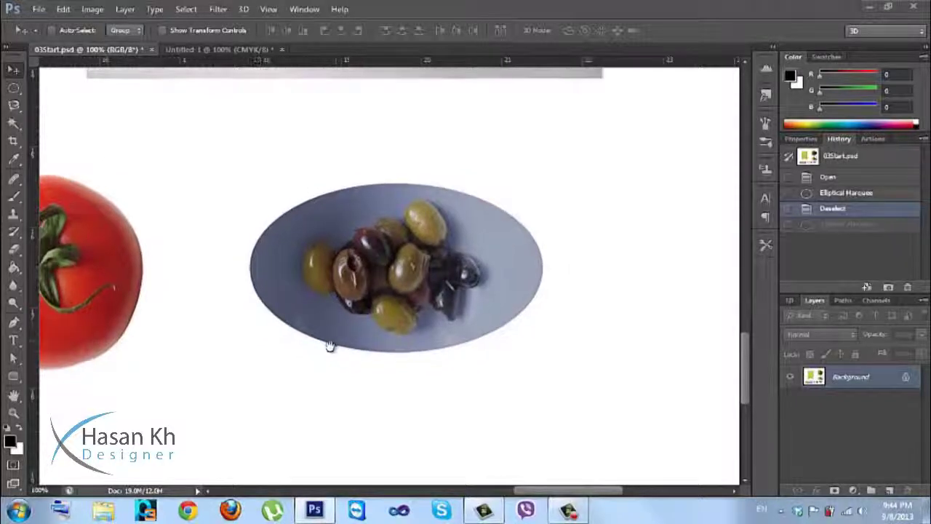
pyautogui.rightClick(15, 87)
pyautogui.click(46, 97)
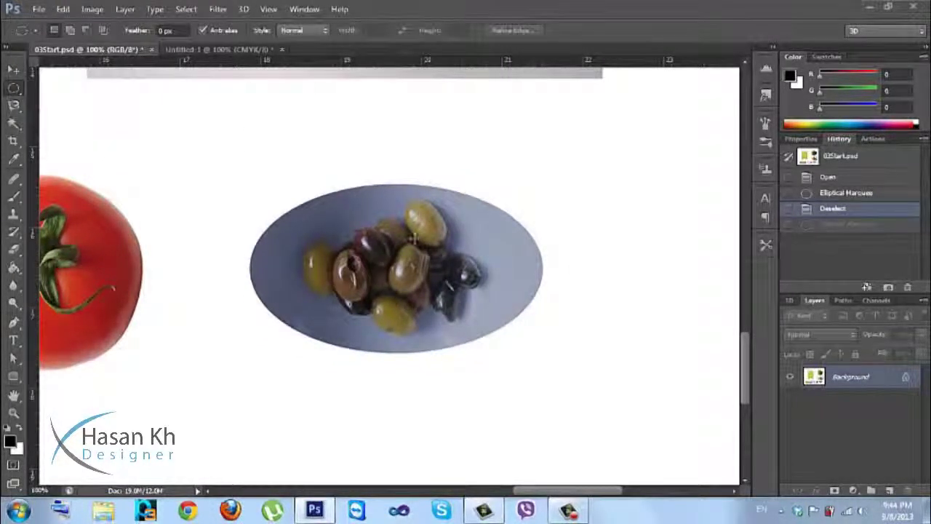
pyautogui.moveTo(390, 271); pyautogui.dragTo(436, 288)
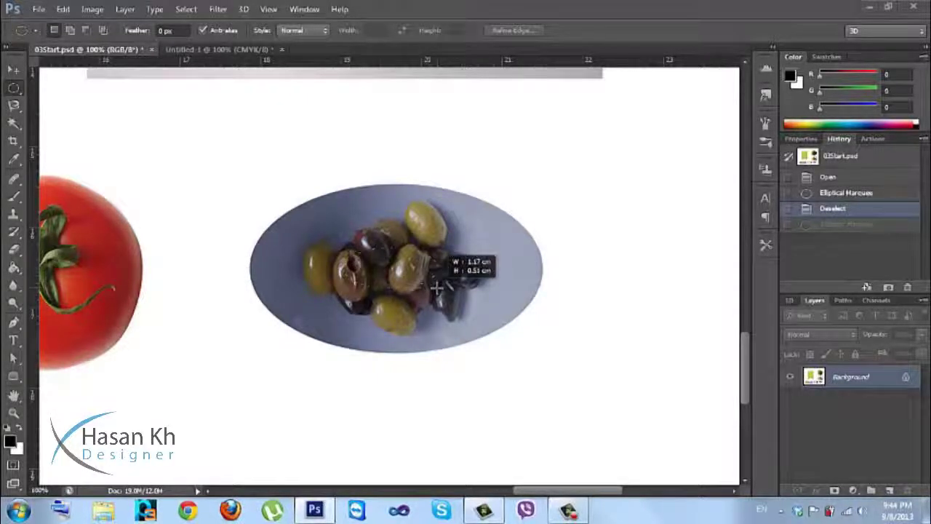
pyautogui.moveTo(436, 288); pyautogui.dragTo(542, 354)
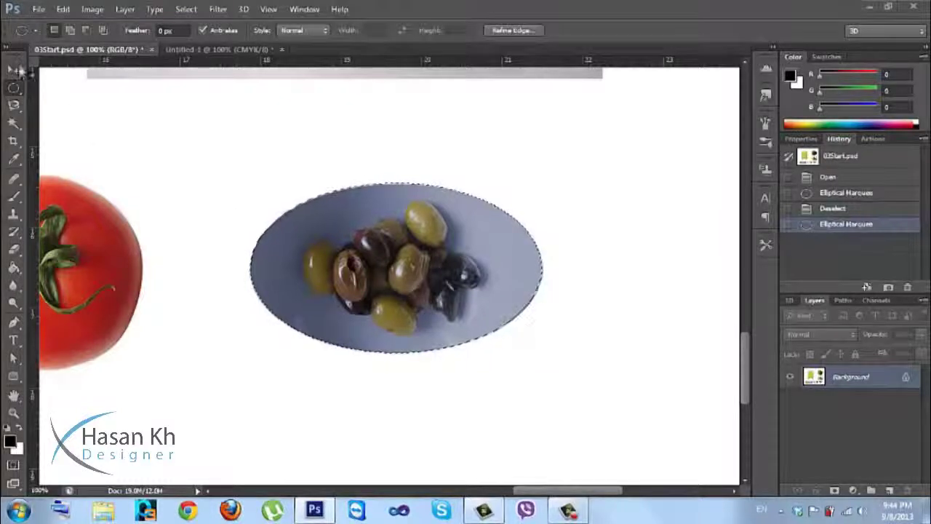
# Try moving the selected olive plate up and right, return it to its place, and deselect it.
pyautogui.click(15, 69)
pyautogui.moveTo(439, 215); pyautogui.dragTo(596, 139)
pyautogui.moveTo(417, 202); pyautogui.dragTo(384, 216)
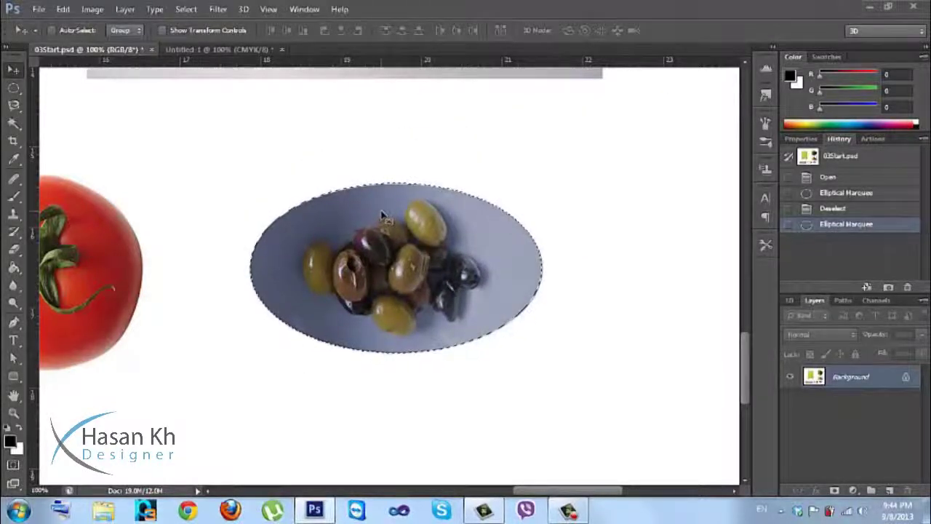
pyautogui.hotkey('ctrl', 'd')
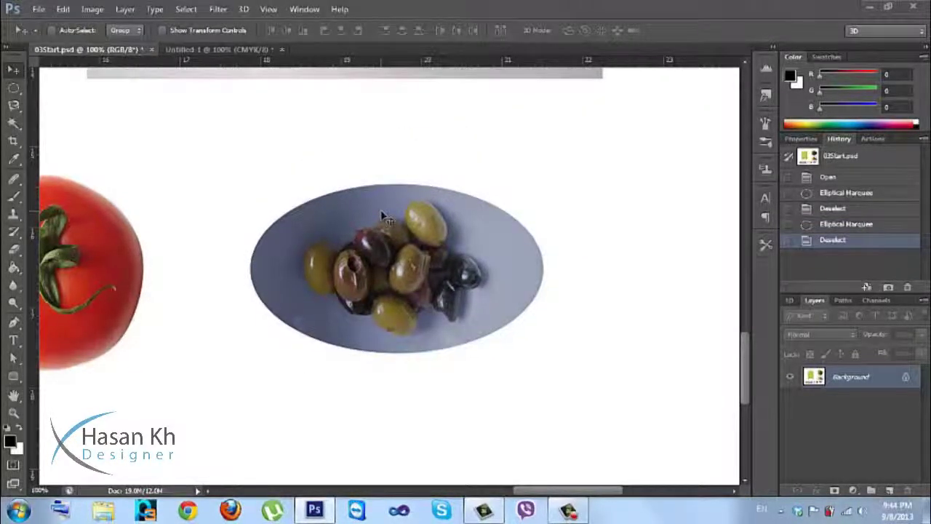
# Inspect the yellow pepper photo with the Zoom tool, enlarging it to 200% and returning to 100%.
pyautogui.hotkey('ctrl', '-')
pyautogui.hotkey('ctrl', '-')
pyautogui.hscroll(-2, 381, 137)
pyautogui.scroll(4, 365, 327)
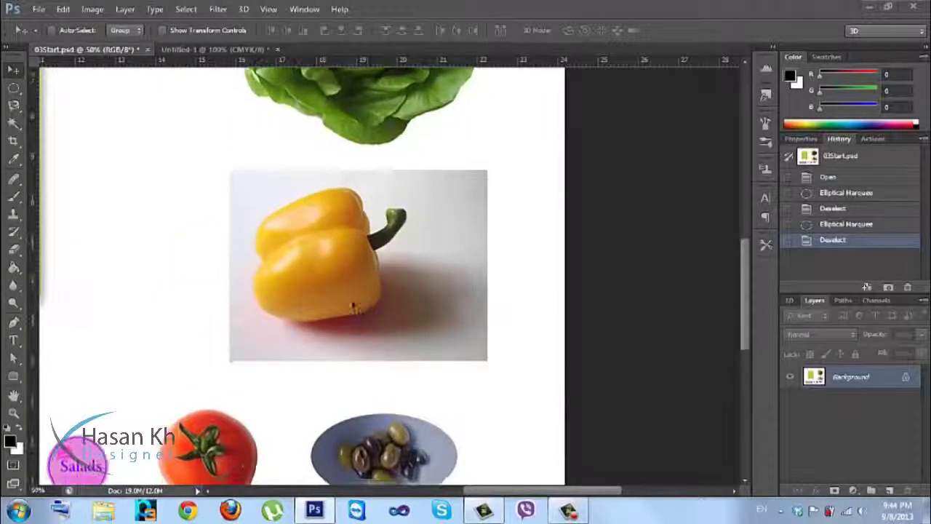
pyautogui.click(13, 104)
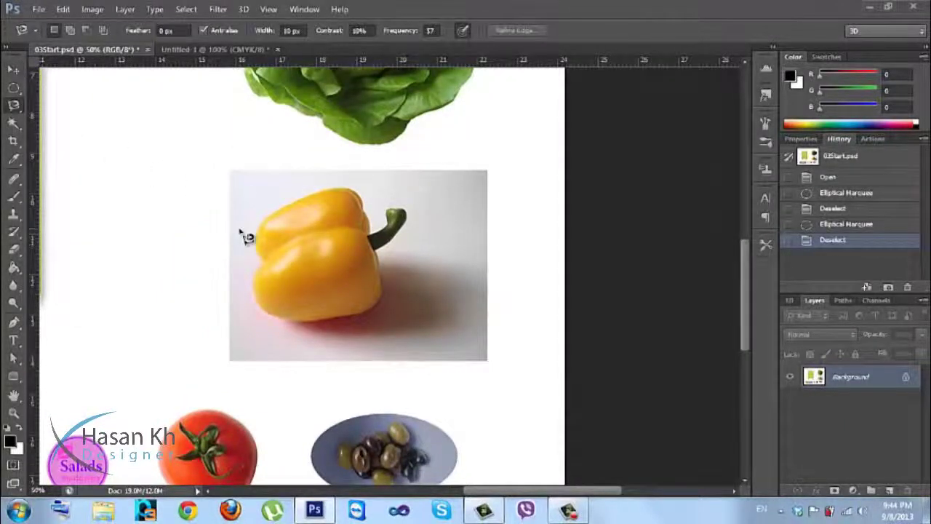
pyautogui.hotkey('ctrl', '+')
pyautogui.hotkey('ctrl', '+')
pyautogui.moveTo(230, 219); pyautogui.dragTo(262, 220)
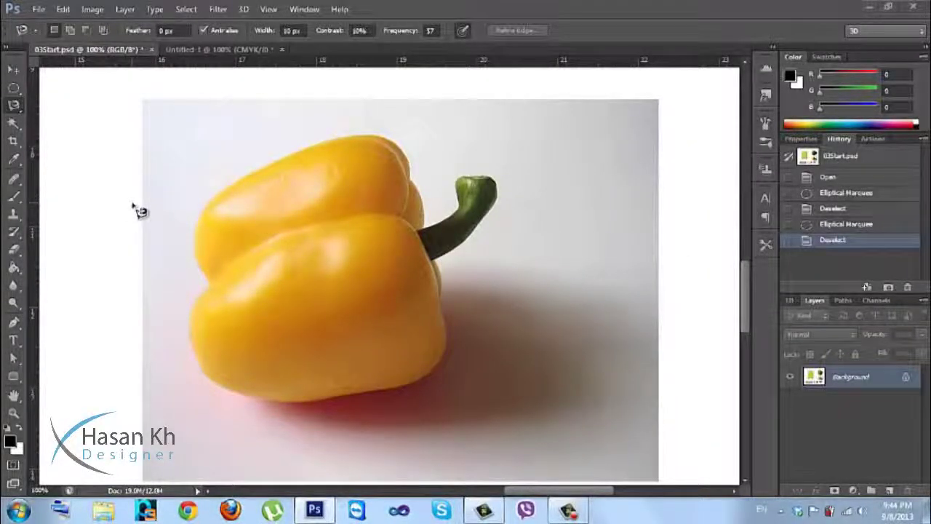
pyautogui.click(13, 413)
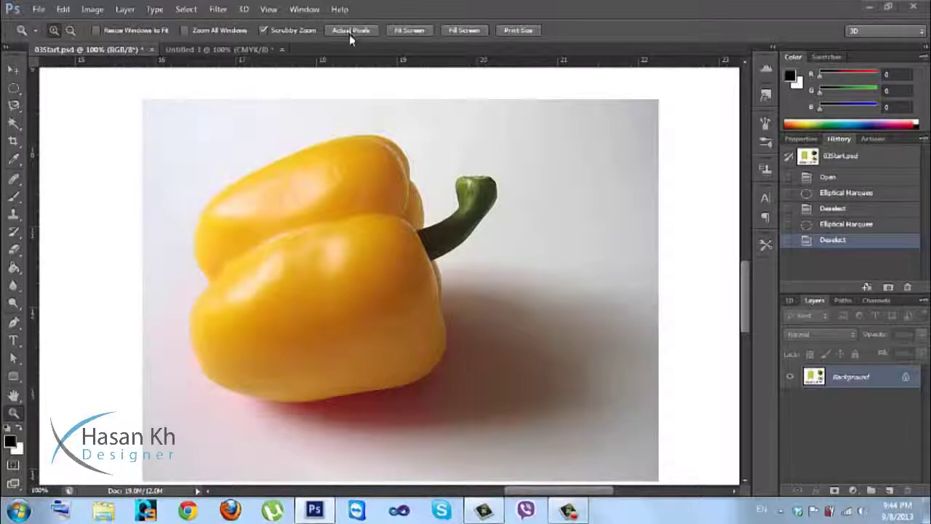
pyautogui.click(390, 262)
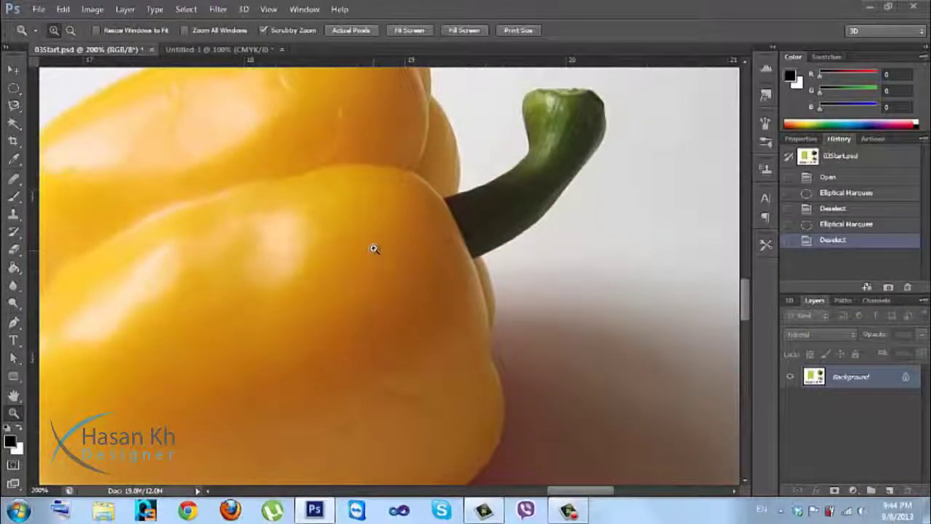
pyautogui.press('alt')
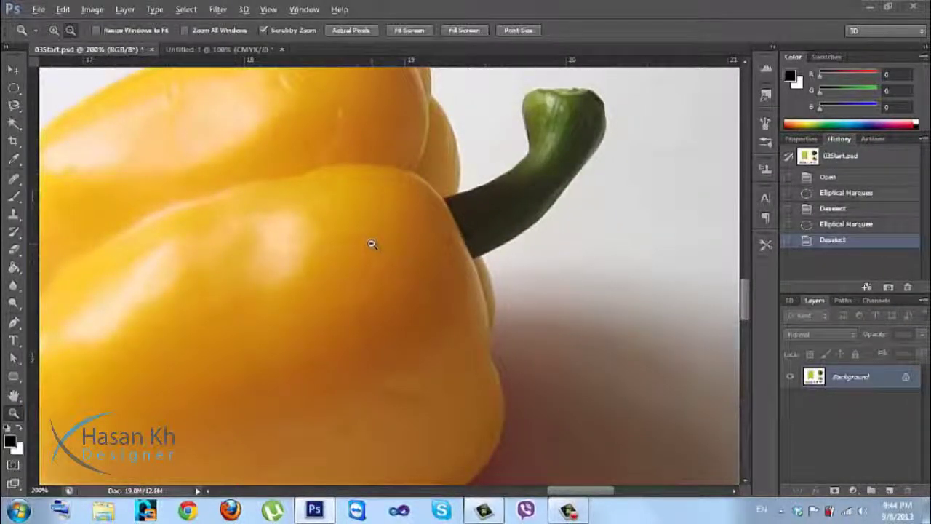
pyautogui.keyDown('alt'); pyautogui.click(372, 243); pyautogui.keyUp('alt')
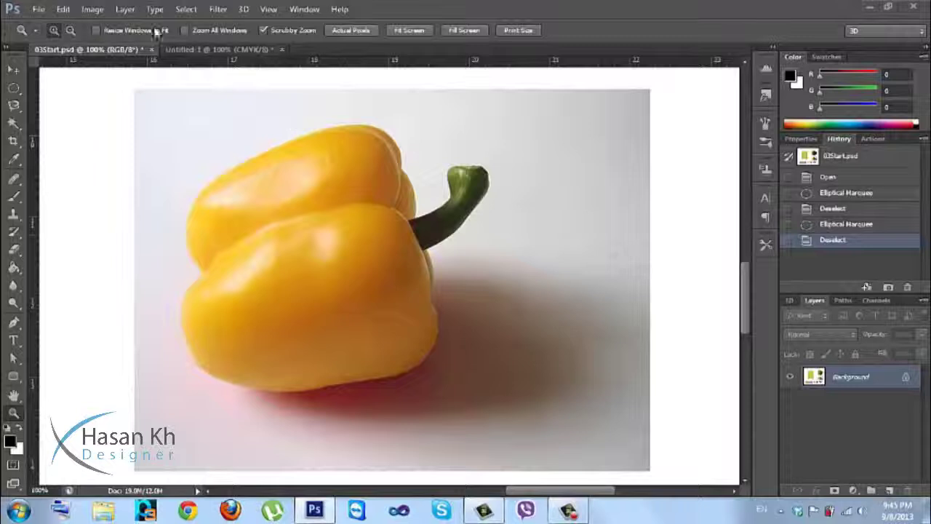
pyautogui.click(74, 30)
pyautogui.click(14, 70)
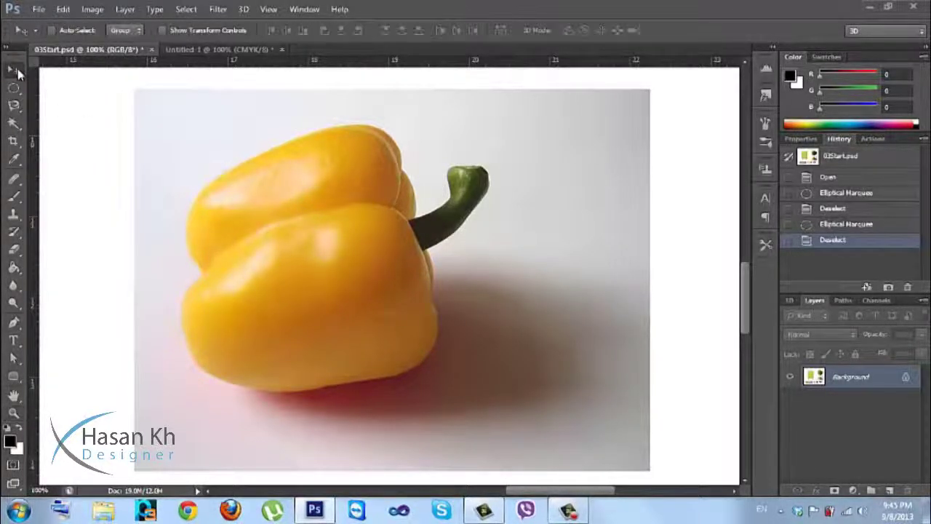
# Trace the outline of the yellow pepper and its stem with the Magnetic Lasso and close it into a selection.
pyautogui.click(14, 105)
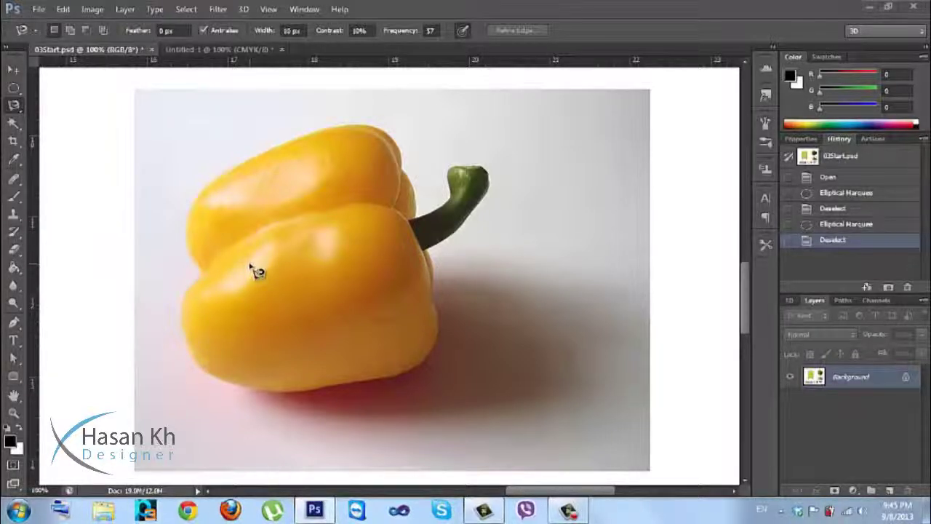
pyautogui.scroll(3, 249, 267)
pyautogui.scroll(-3, 249, 267)
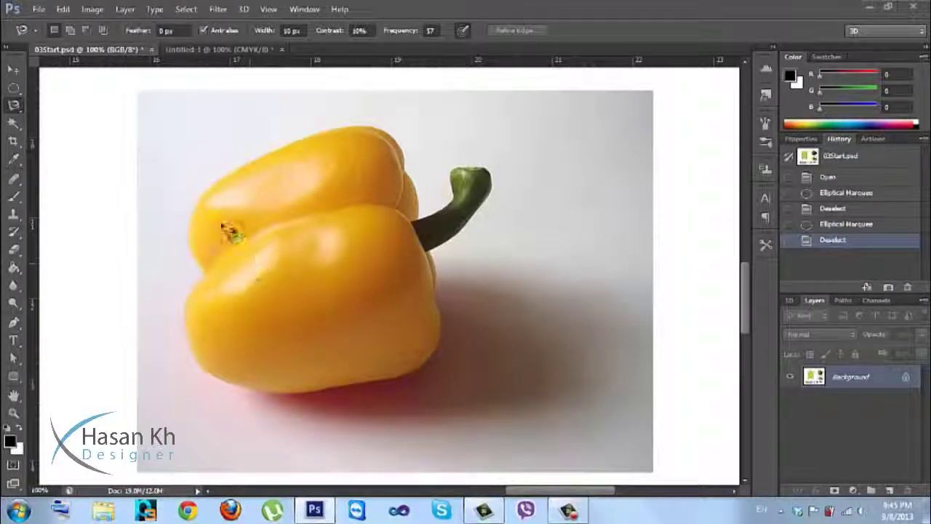
pyautogui.click(209, 187)
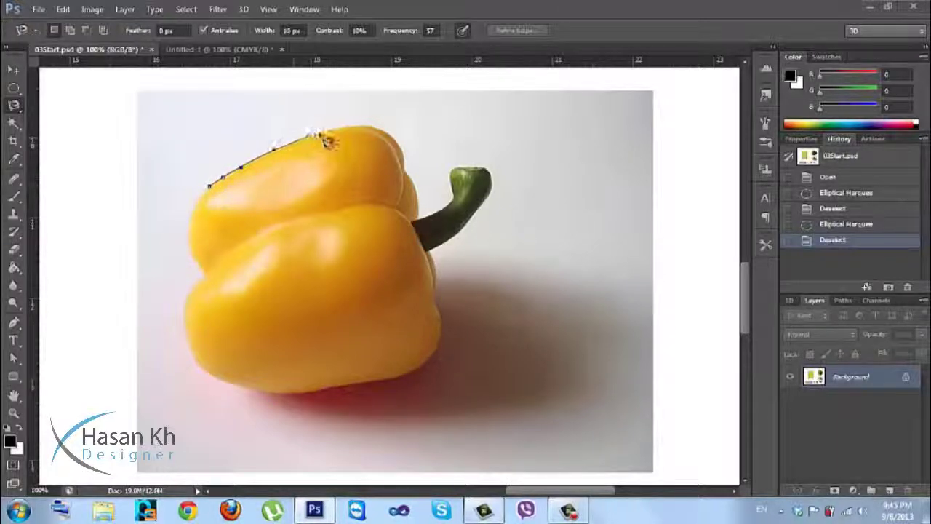
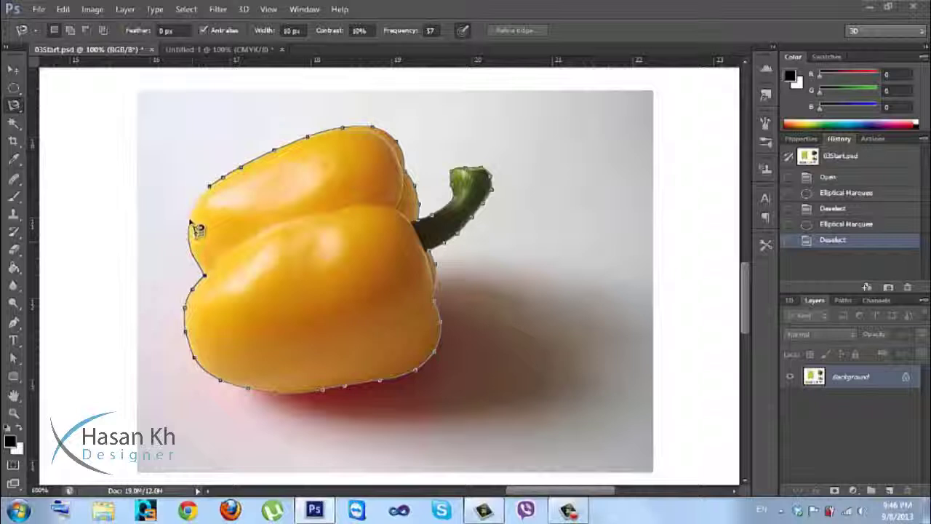
pyautogui.click(207, 185)
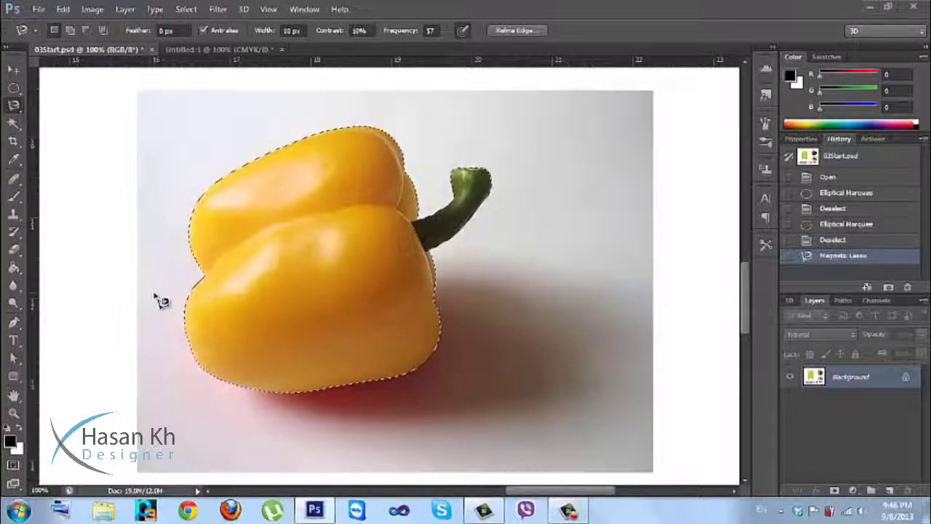
# Move the selected yellow pepper to the right over its shadow, and undo both the move and the pepper selection.
pyautogui.click(12, 71)
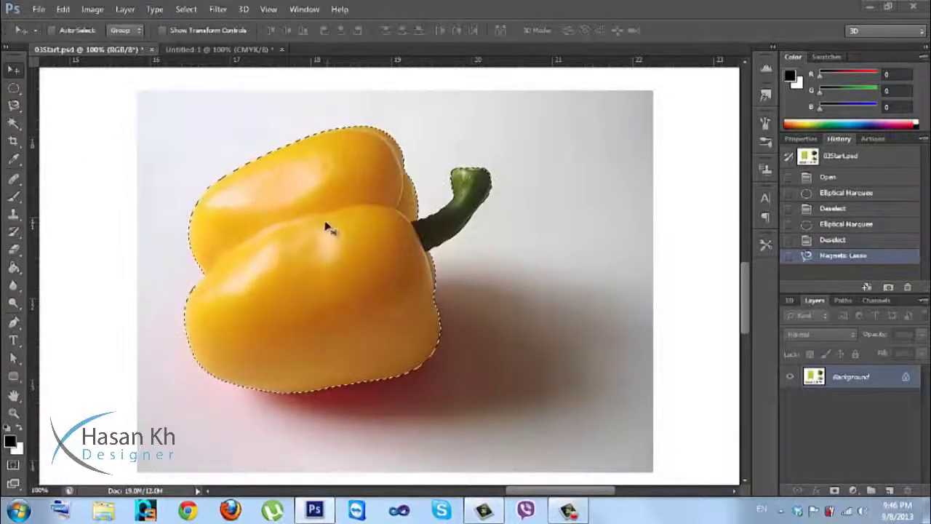
pyautogui.moveTo(323, 232); pyautogui.dragTo(603, 287)
pyautogui.moveTo(603, 289); pyautogui.dragTo(603, 287)
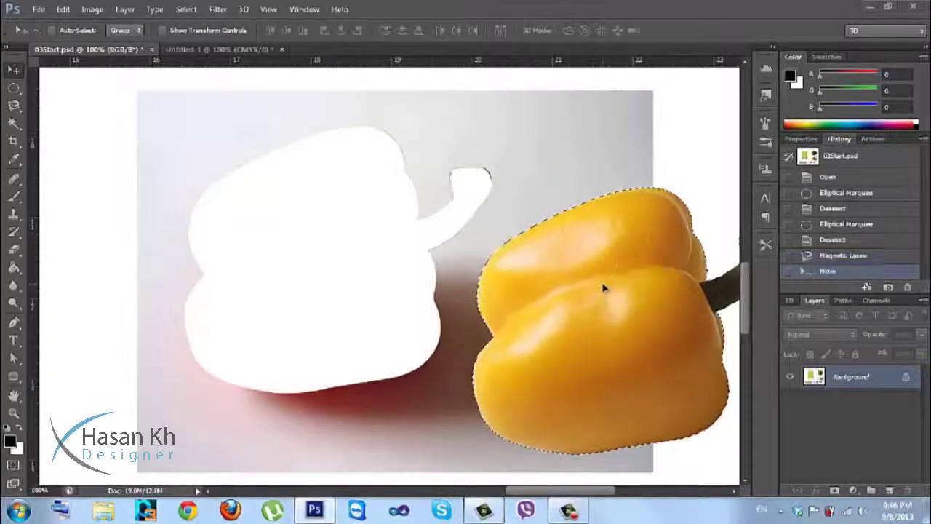
pyautogui.hotkey('ctrl', 'z')
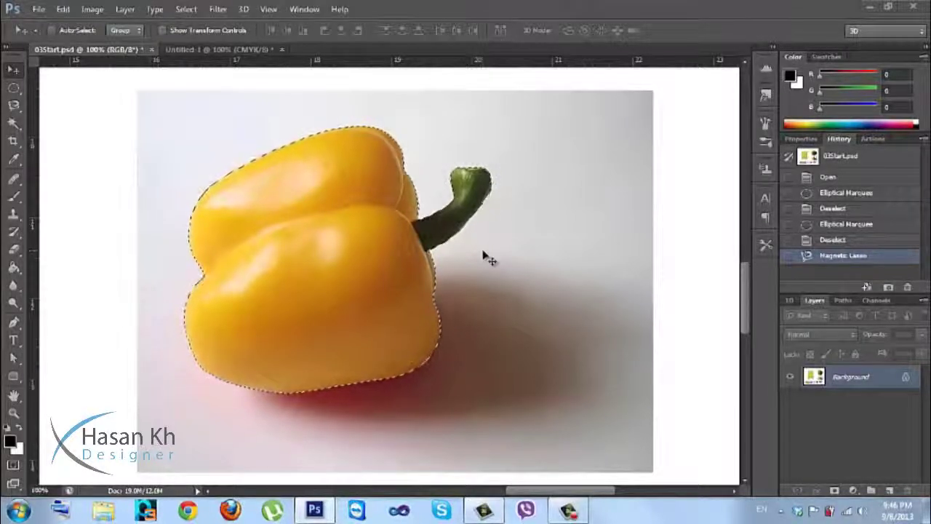
pyautogui.hotkey('ctrl', 'alt', 'z')
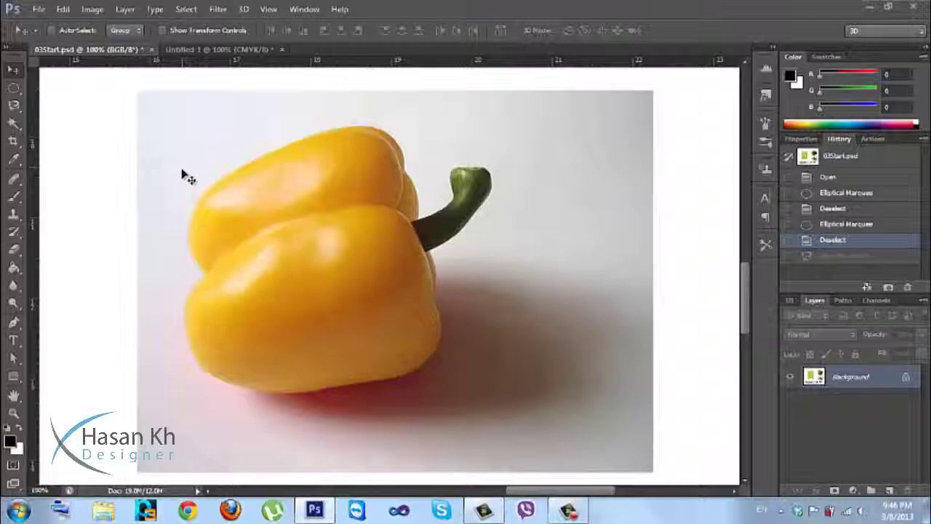
# Trace the carrot's thick part freehand with the Lasso tool, along its upper edge and back underneath, and close it into a selection.
pyautogui.moveTo(208, 193); pyautogui.dragTo(555, 293)
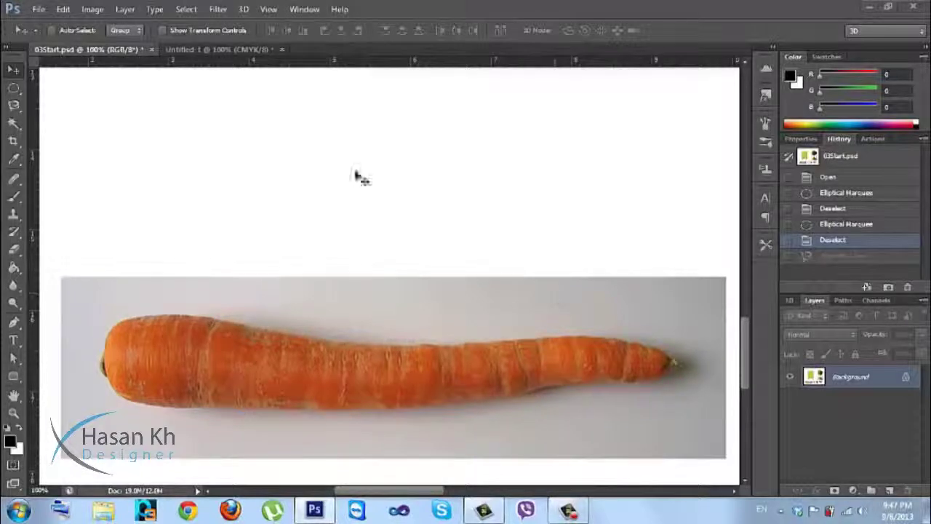
pyautogui.click(11, 122)
pyautogui.click(14, 106)
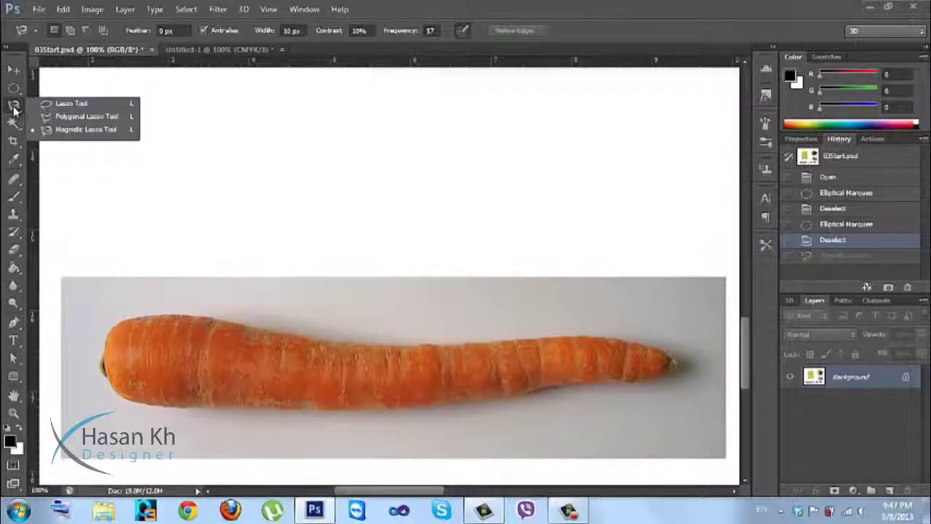
pyautogui.click(64, 104)
pyautogui.hotkey('ctrl', '+')
pyautogui.hotkey('ctrl', '+')
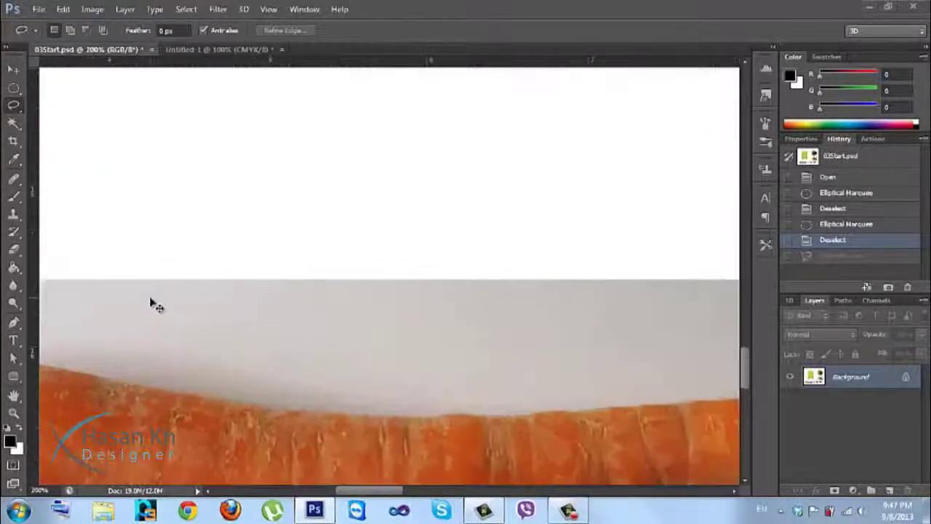
pyautogui.moveTo(191, 376); pyautogui.dragTo(391, 264)
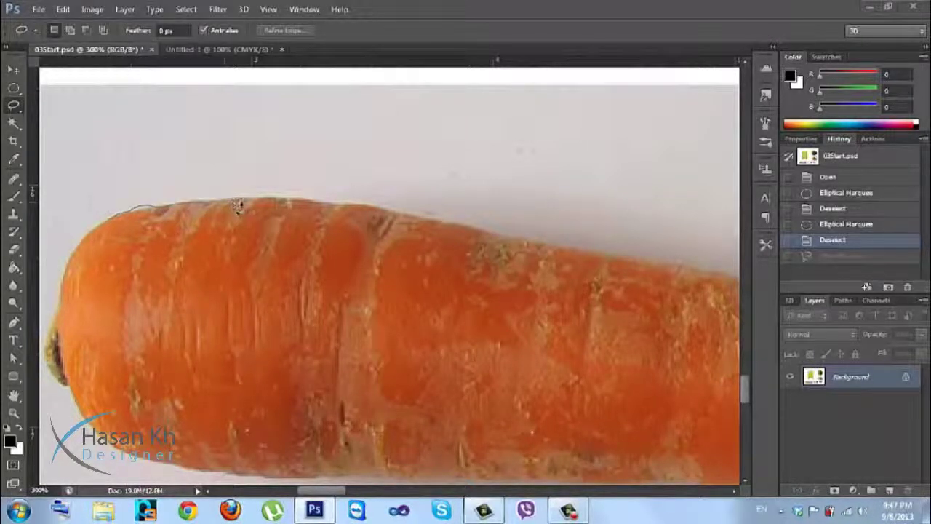
pyautogui.moveTo(275, 207); pyautogui.dragTo(360, 209)
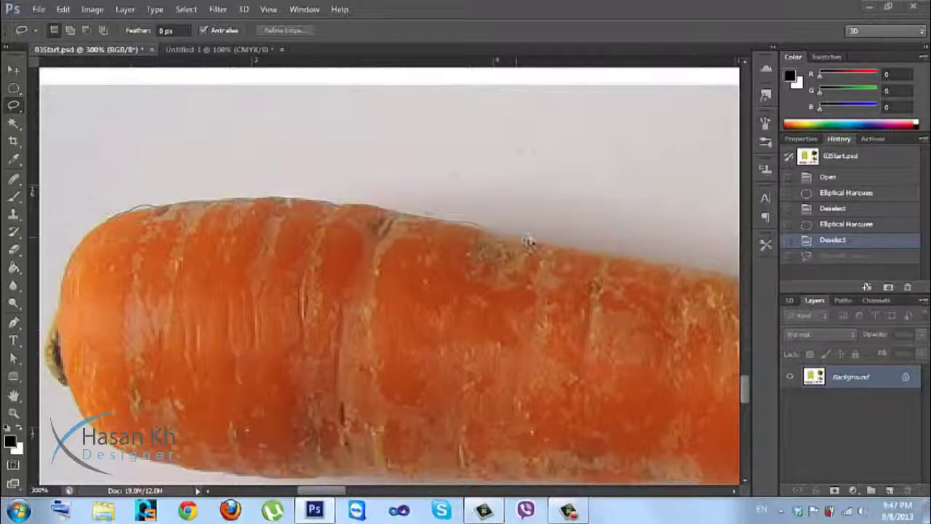
pyautogui.moveTo(549, 248); pyautogui.dragTo(561, 251)
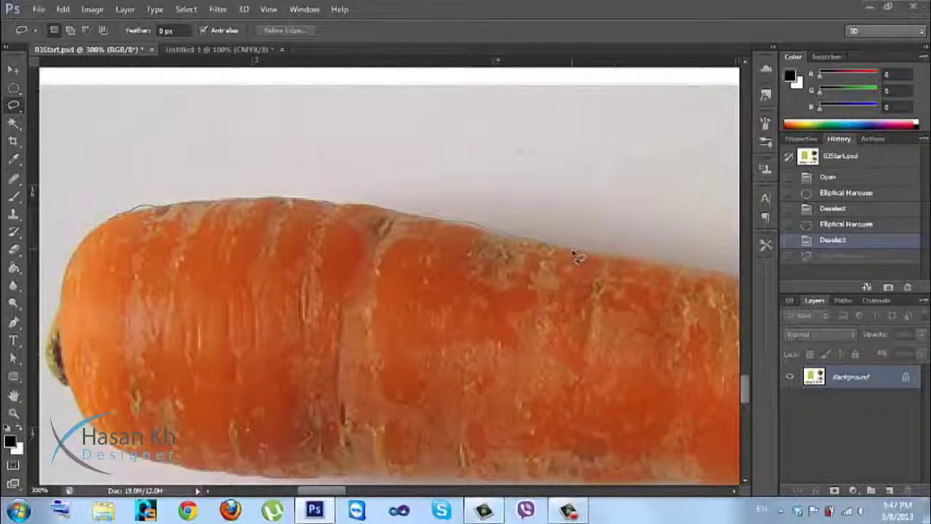
pyautogui.moveTo(579, 250); pyautogui.dragTo(310, 210)
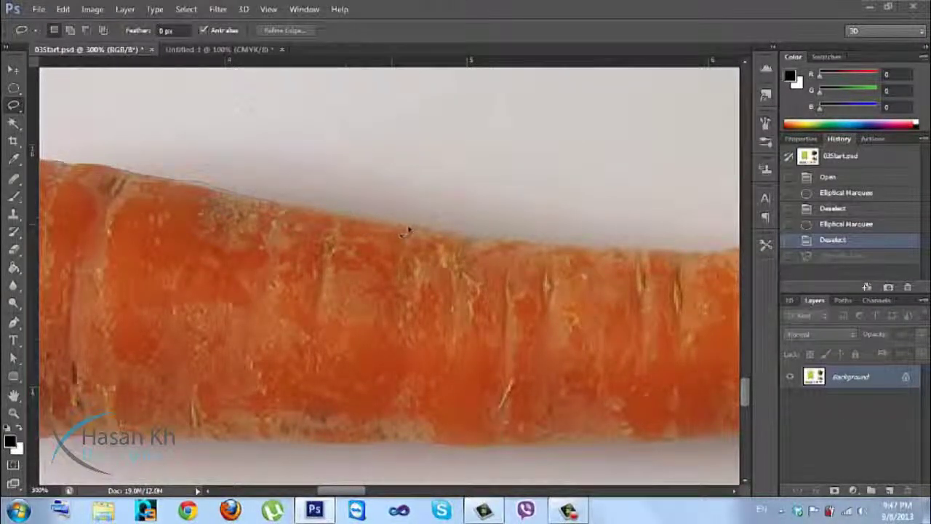
pyautogui.moveTo(507, 405)
pyautogui.mouseDown()
pyautogui.moveTo(452, 441)
pyautogui.moveTo(611, 425)
pyautogui.mouseUp()
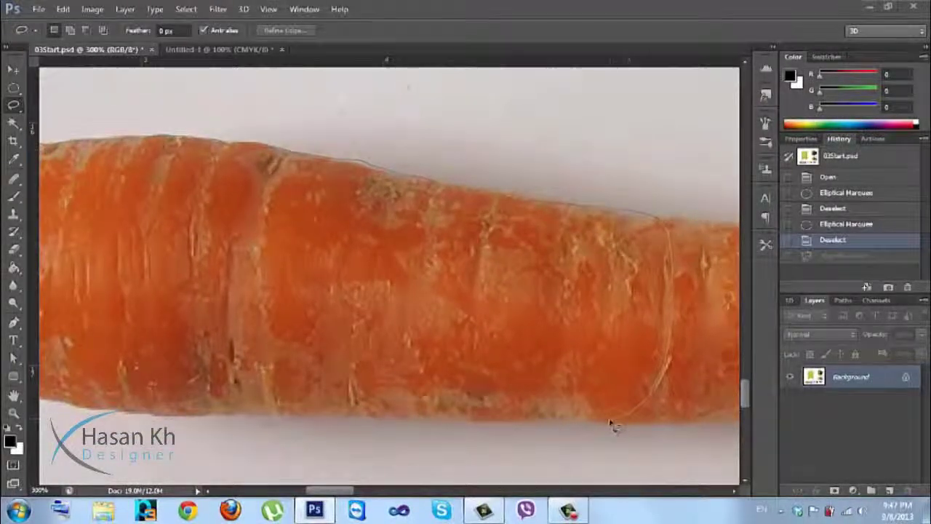
pyautogui.moveTo(393, 420); pyautogui.dragTo(299, 413)
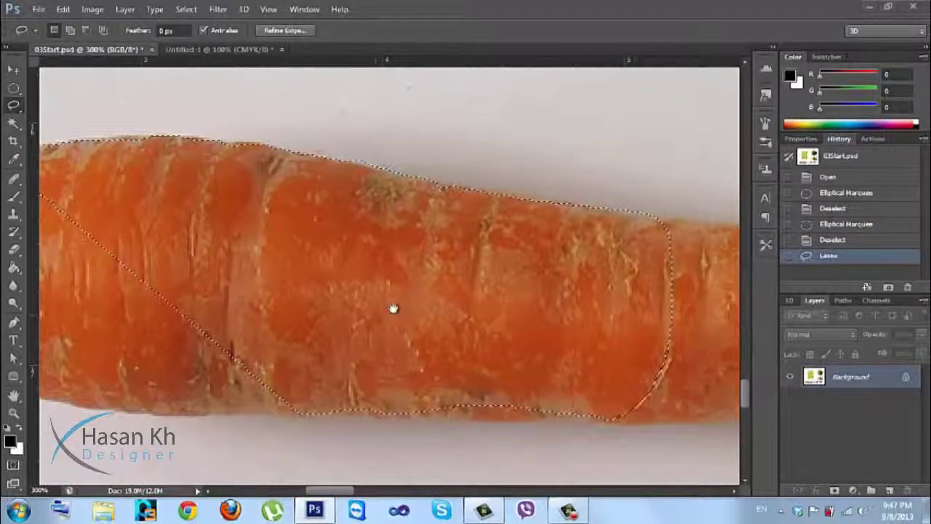
# Add the carrot's blunt stem end and a rough stretch farther along its upper edge to the Lasso selection.
pyautogui.moveTo(392, 307); pyautogui.dragTo(595, 336)
pyautogui.scroll(-2, 460, 237)
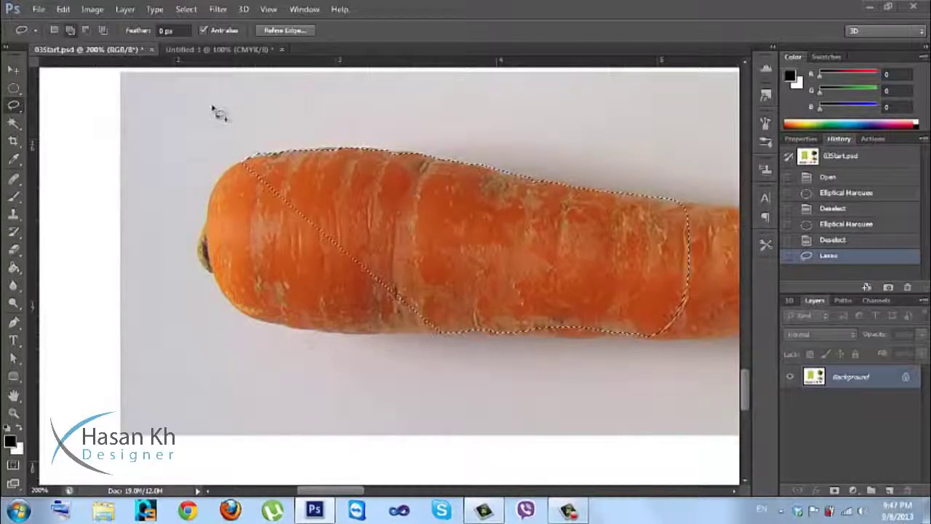
pyautogui.moveTo(230, 162); pyautogui.dragTo(197, 251)
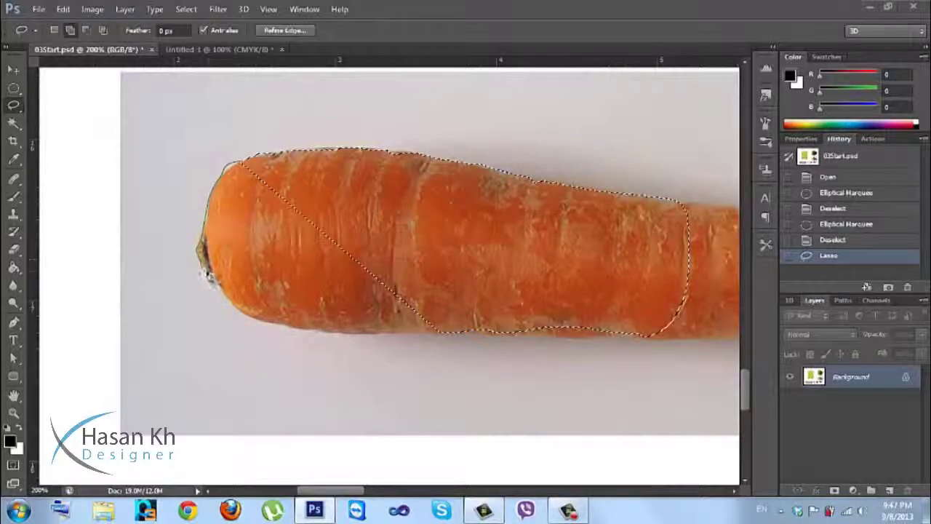
pyautogui.moveTo(231, 306)
pyautogui.mouseDown()
pyautogui.moveTo(269, 328)
pyautogui.moveTo(434, 335)
pyautogui.moveTo(449, 272)
pyautogui.moveTo(361, 178)
pyautogui.moveTo(331, 172)
pyautogui.mouseUp()
pyautogui.moveTo(494, 235)
pyautogui.mouseDown()
pyautogui.moveTo(245, 171)
pyautogui.moveTo(380, 201)
pyautogui.mouseUp()
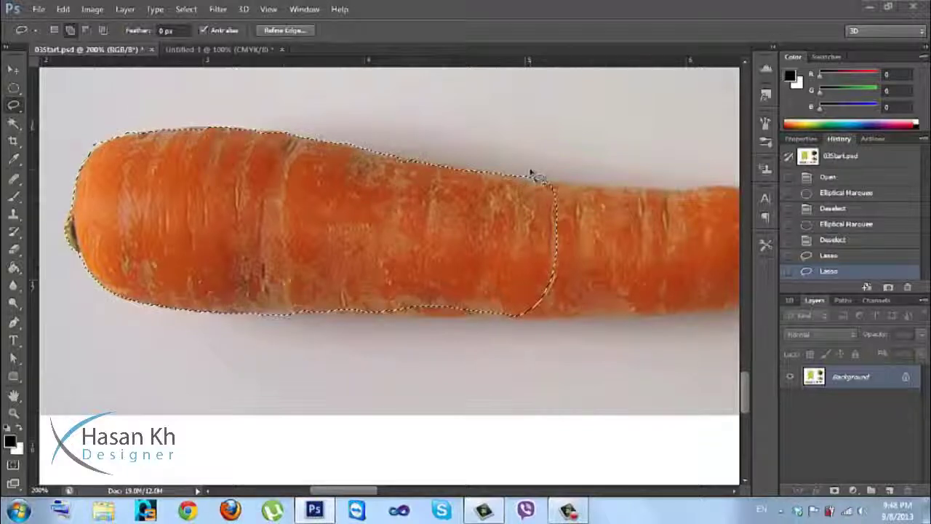
pyautogui.moveTo(586, 182)
pyautogui.mouseDown()
pyautogui.moveTo(669, 181)
pyautogui.moveTo(681, 193)
pyautogui.moveTo(620, 250)
pyautogui.mouseUp()
# Subtract the gray background bulge above the carrot's upper edge from the selection with the Lasso.
pyautogui.hotkey('ctrl', '+')
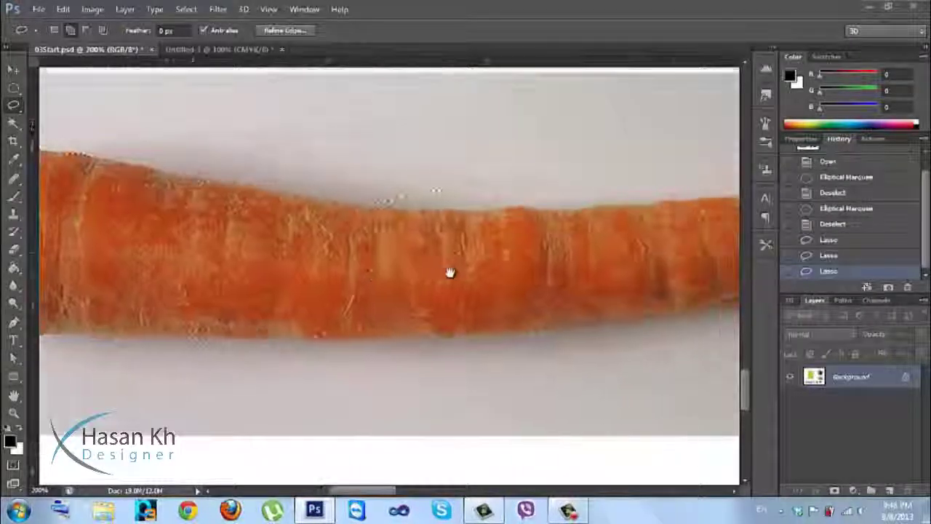
pyautogui.hotkey('ctrl', '+')
pyautogui.hotkey('ctrl', '+')
pyautogui.hotkey('ctrl', '+')
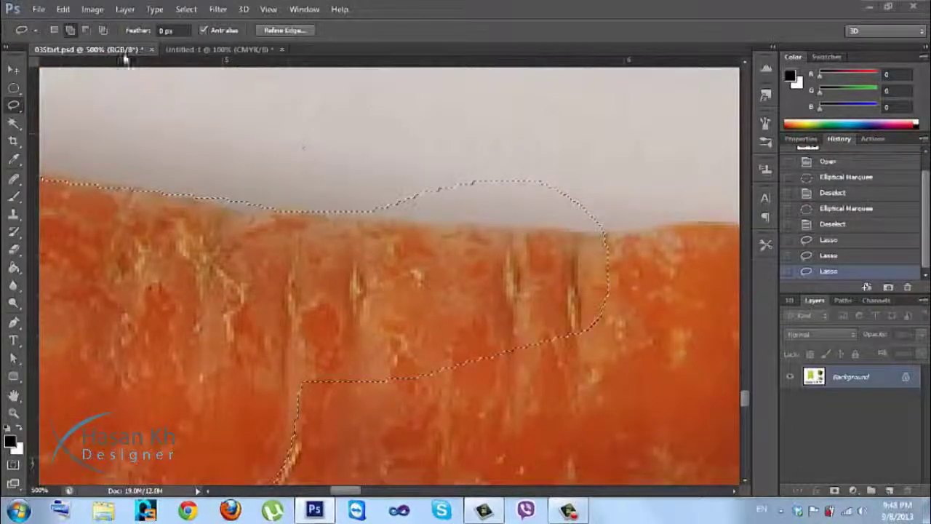
pyautogui.click(85, 29)
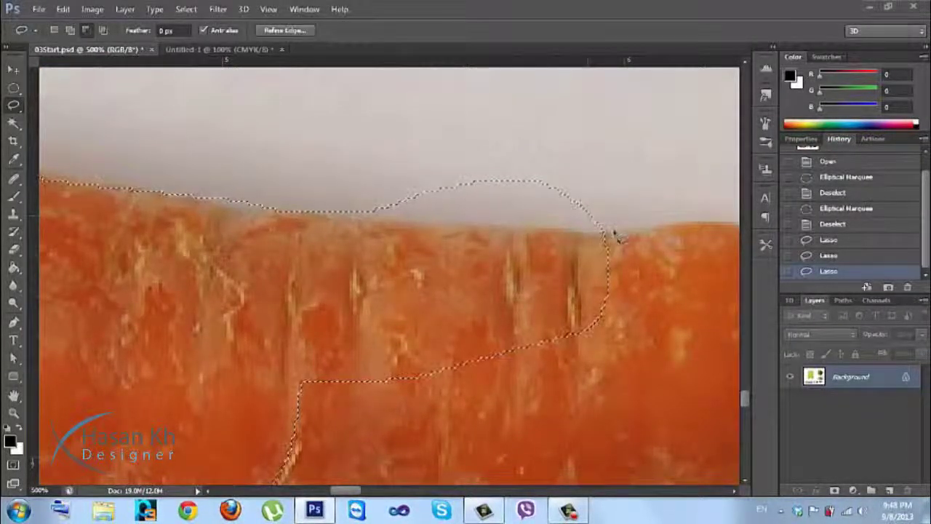
pyautogui.moveTo(518, 231); pyautogui.dragTo(466, 238)
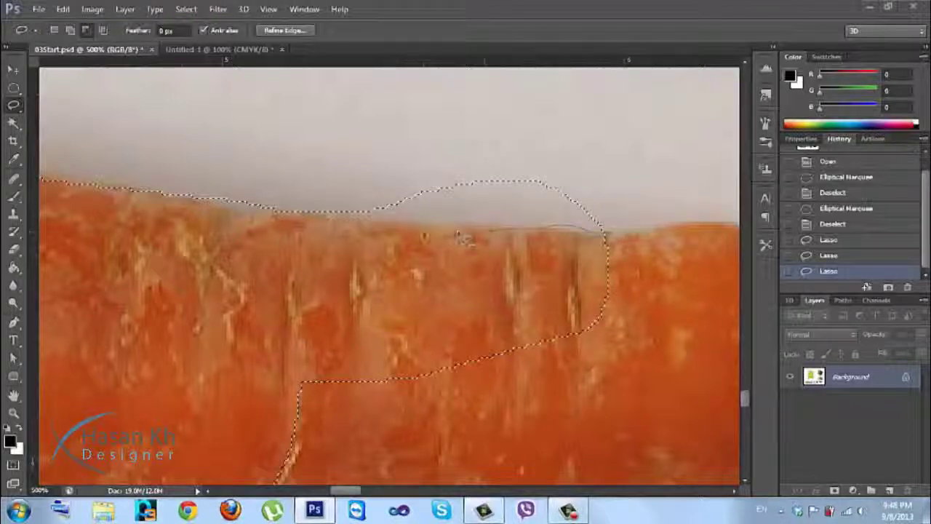
pyautogui.moveTo(296, 192)
pyautogui.mouseDown()
pyautogui.moveTo(493, 125)
pyautogui.moveTo(671, 191)
pyautogui.mouseUp()
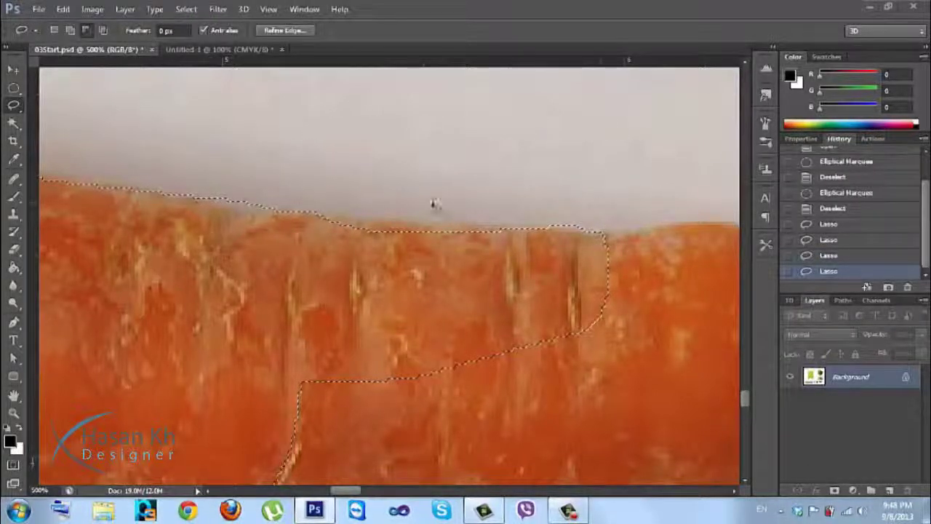
# Refine the selection along the carrot's upper edge, adding the missed sliver and subtracting the small excess beside it with the Lasso.
pyautogui.click(70, 30)
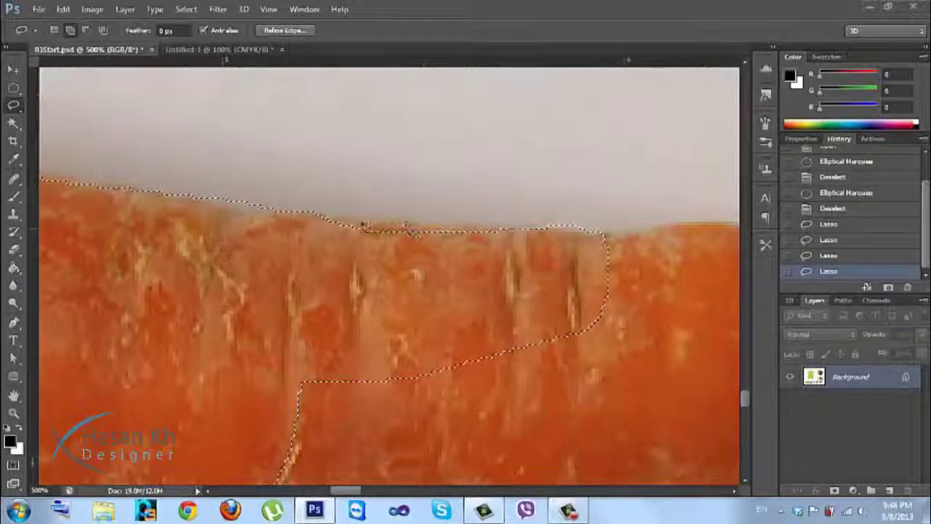
pyautogui.moveTo(276, 221); pyautogui.dragTo(429, 228)
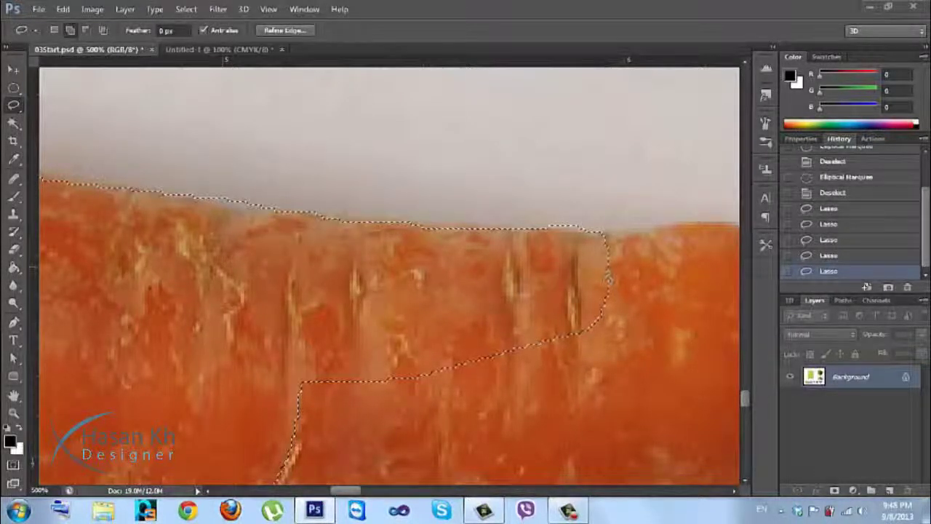
pyautogui.click(86, 30)
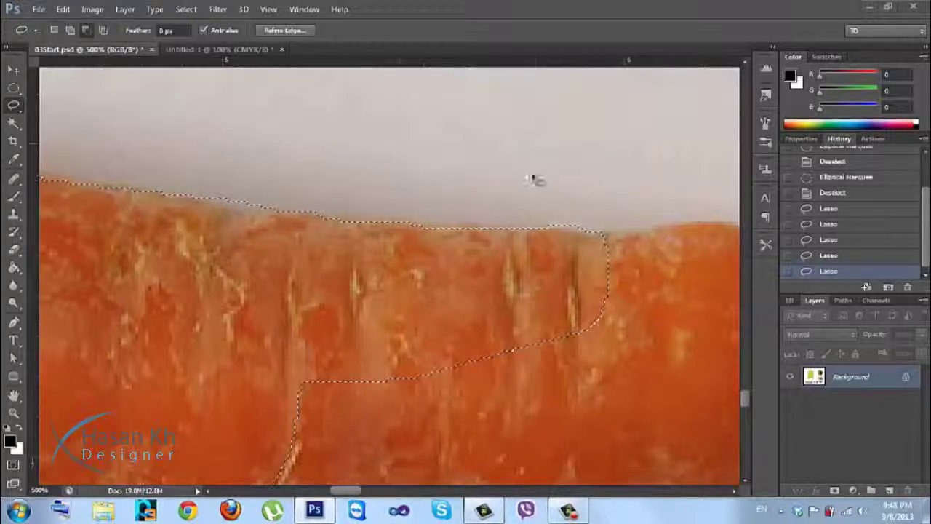
pyautogui.moveTo(540, 228)
pyautogui.mouseDown()
pyautogui.moveTo(576, 240)
pyautogui.moveTo(576, 197)
pyautogui.moveTo(563, 208)
pyautogui.mouseUp()
# Switch to the Move tool, deselect the carrot with the whole document in view, and minimize the program window.
pyautogui.scroll(-4, 372, 320)
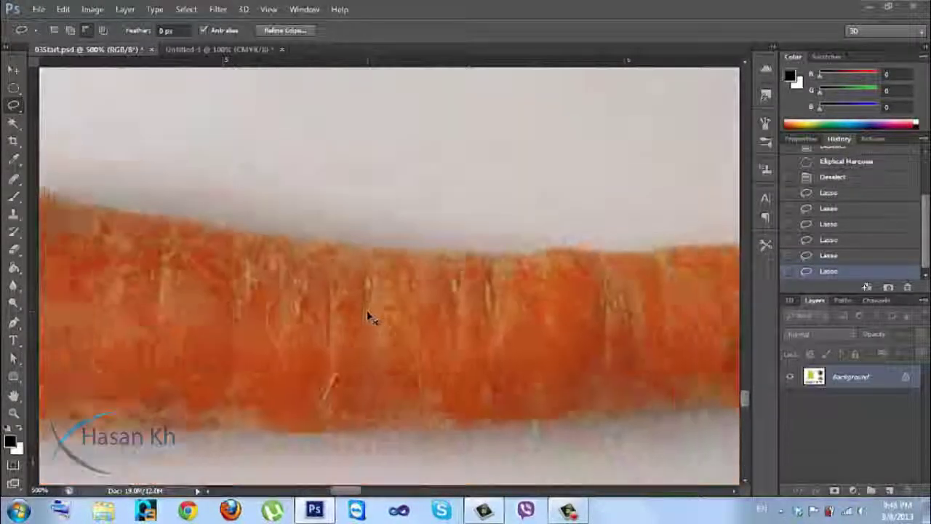
pyautogui.scroll(-3, 372, 320)
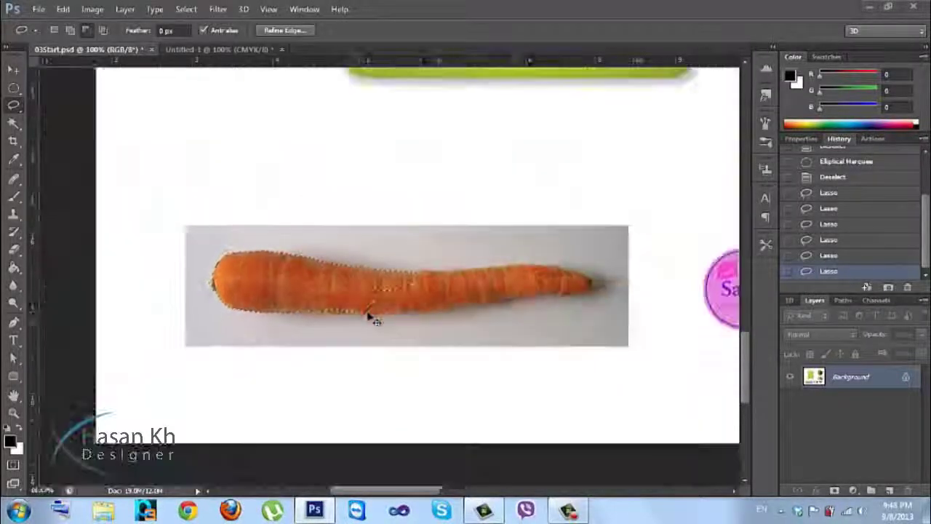
pyautogui.scroll(-1, 373, 320)
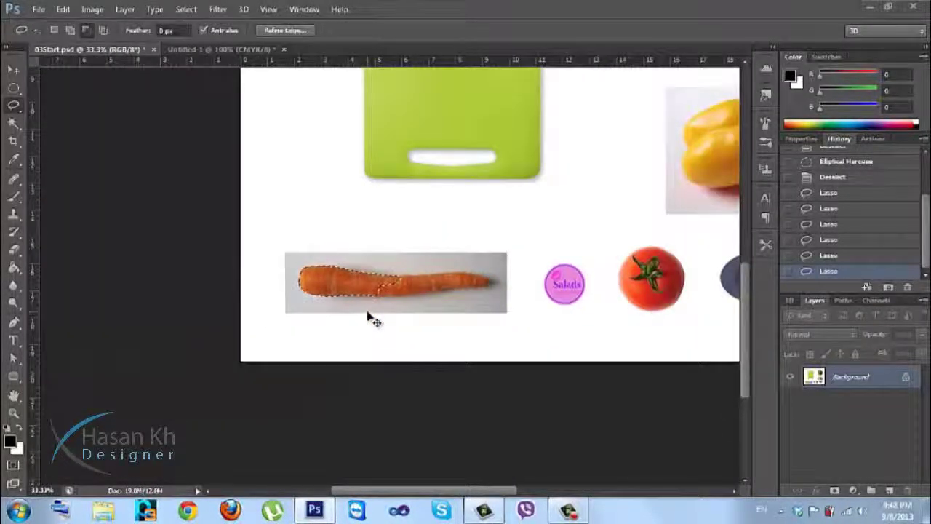
pyautogui.scroll(-1, 372, 320)
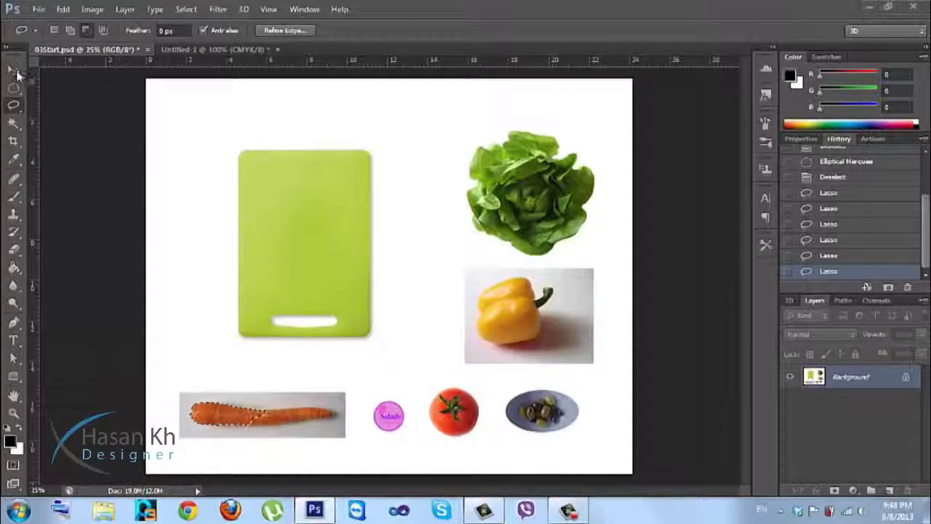
pyautogui.click(16, 71)
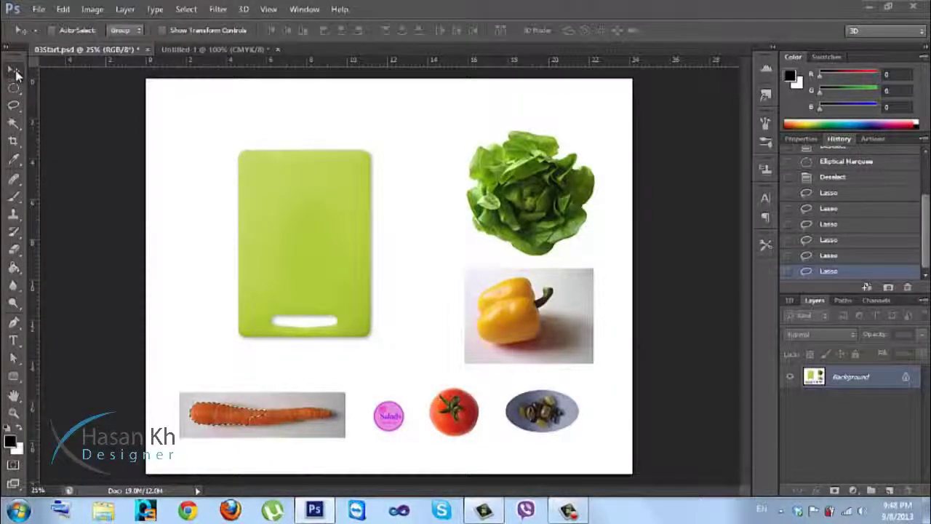
pyautogui.hotkey('ctrl', 'd')
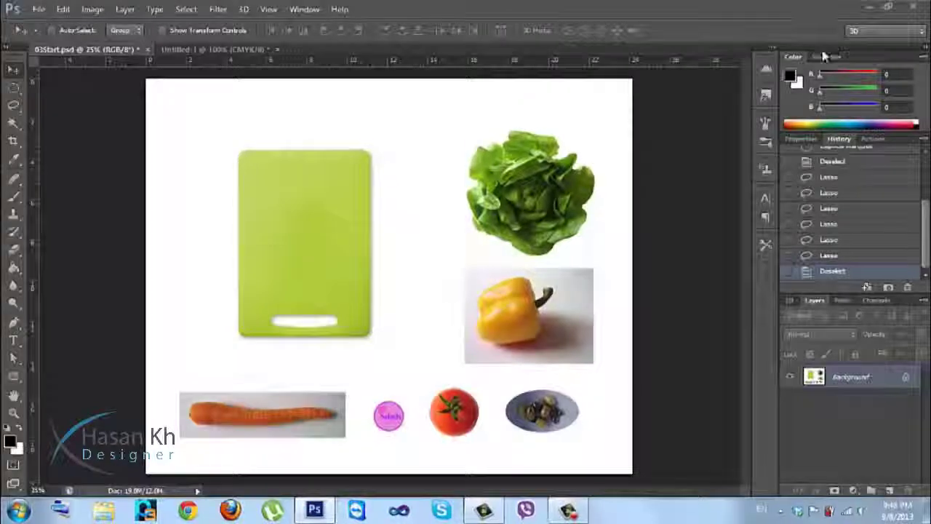
pyautogui.click(869, 6)
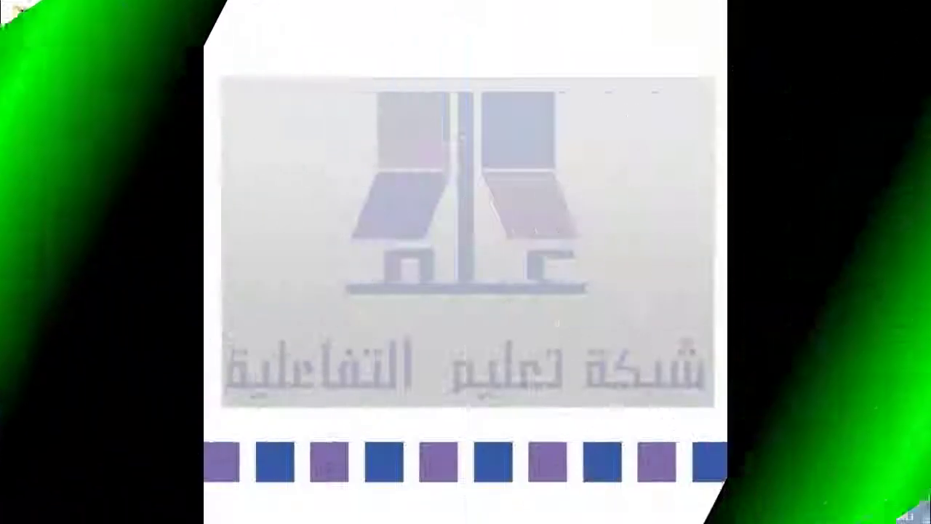